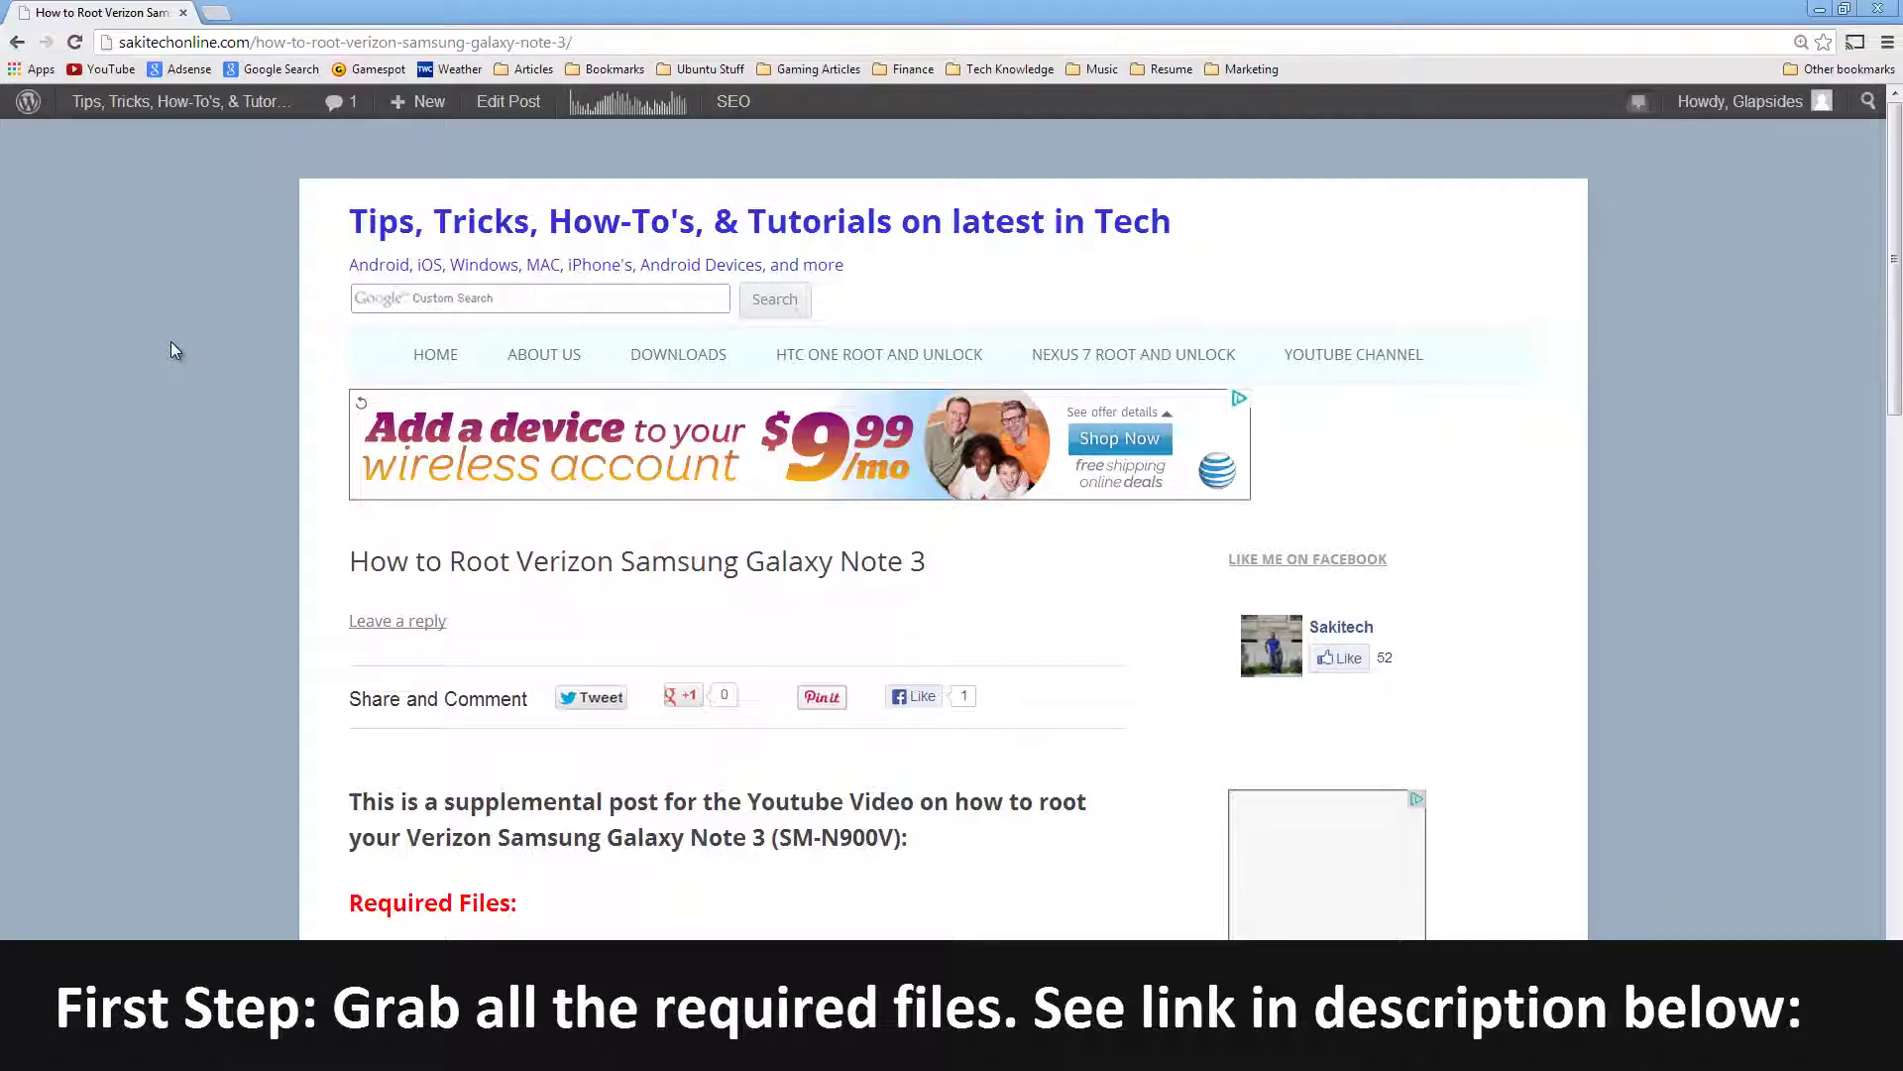
pyautogui.scroll(-2, 144, 500)
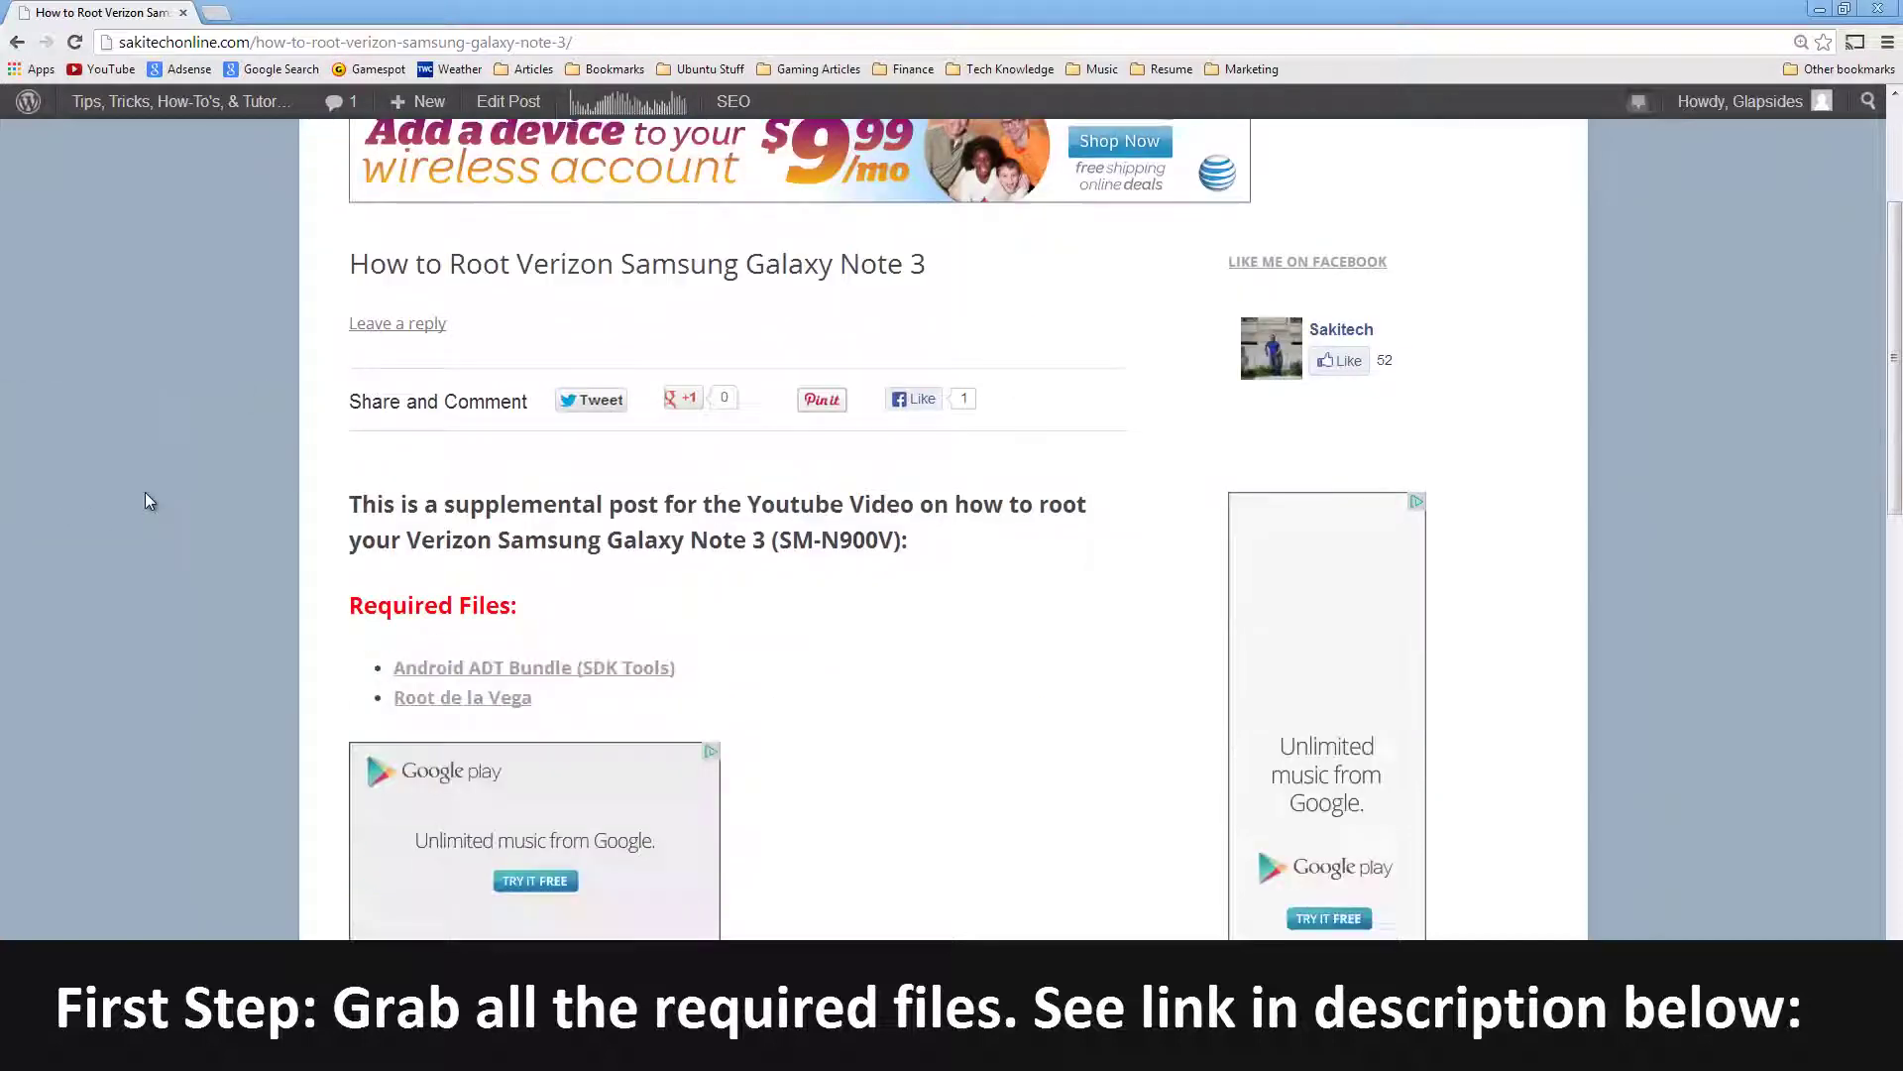
pyautogui.scroll(-1, 145, 499)
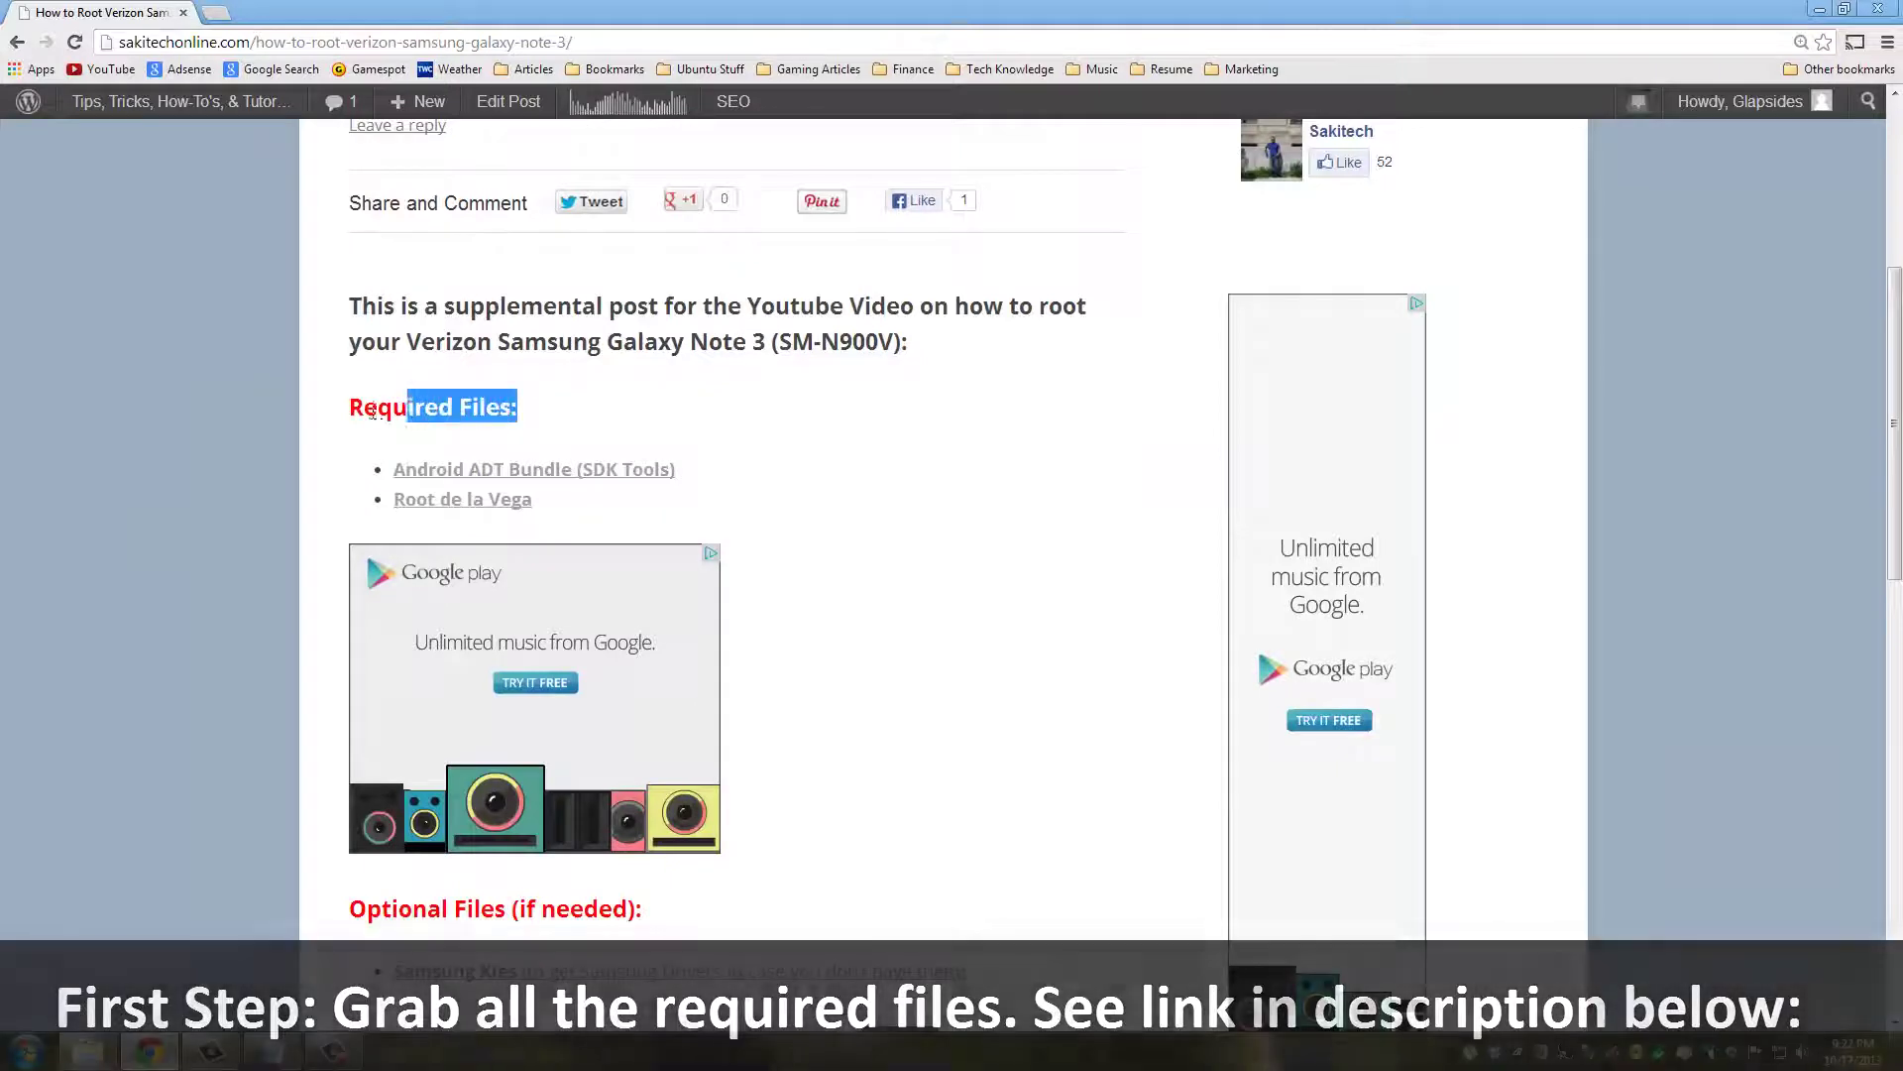
# Highlight the Required Files heading and the Android ADT Bundle link in the article
pyautogui.moveTo(563, 408); pyautogui.dragTo(348, 408)
pyautogui.click(454, 428)
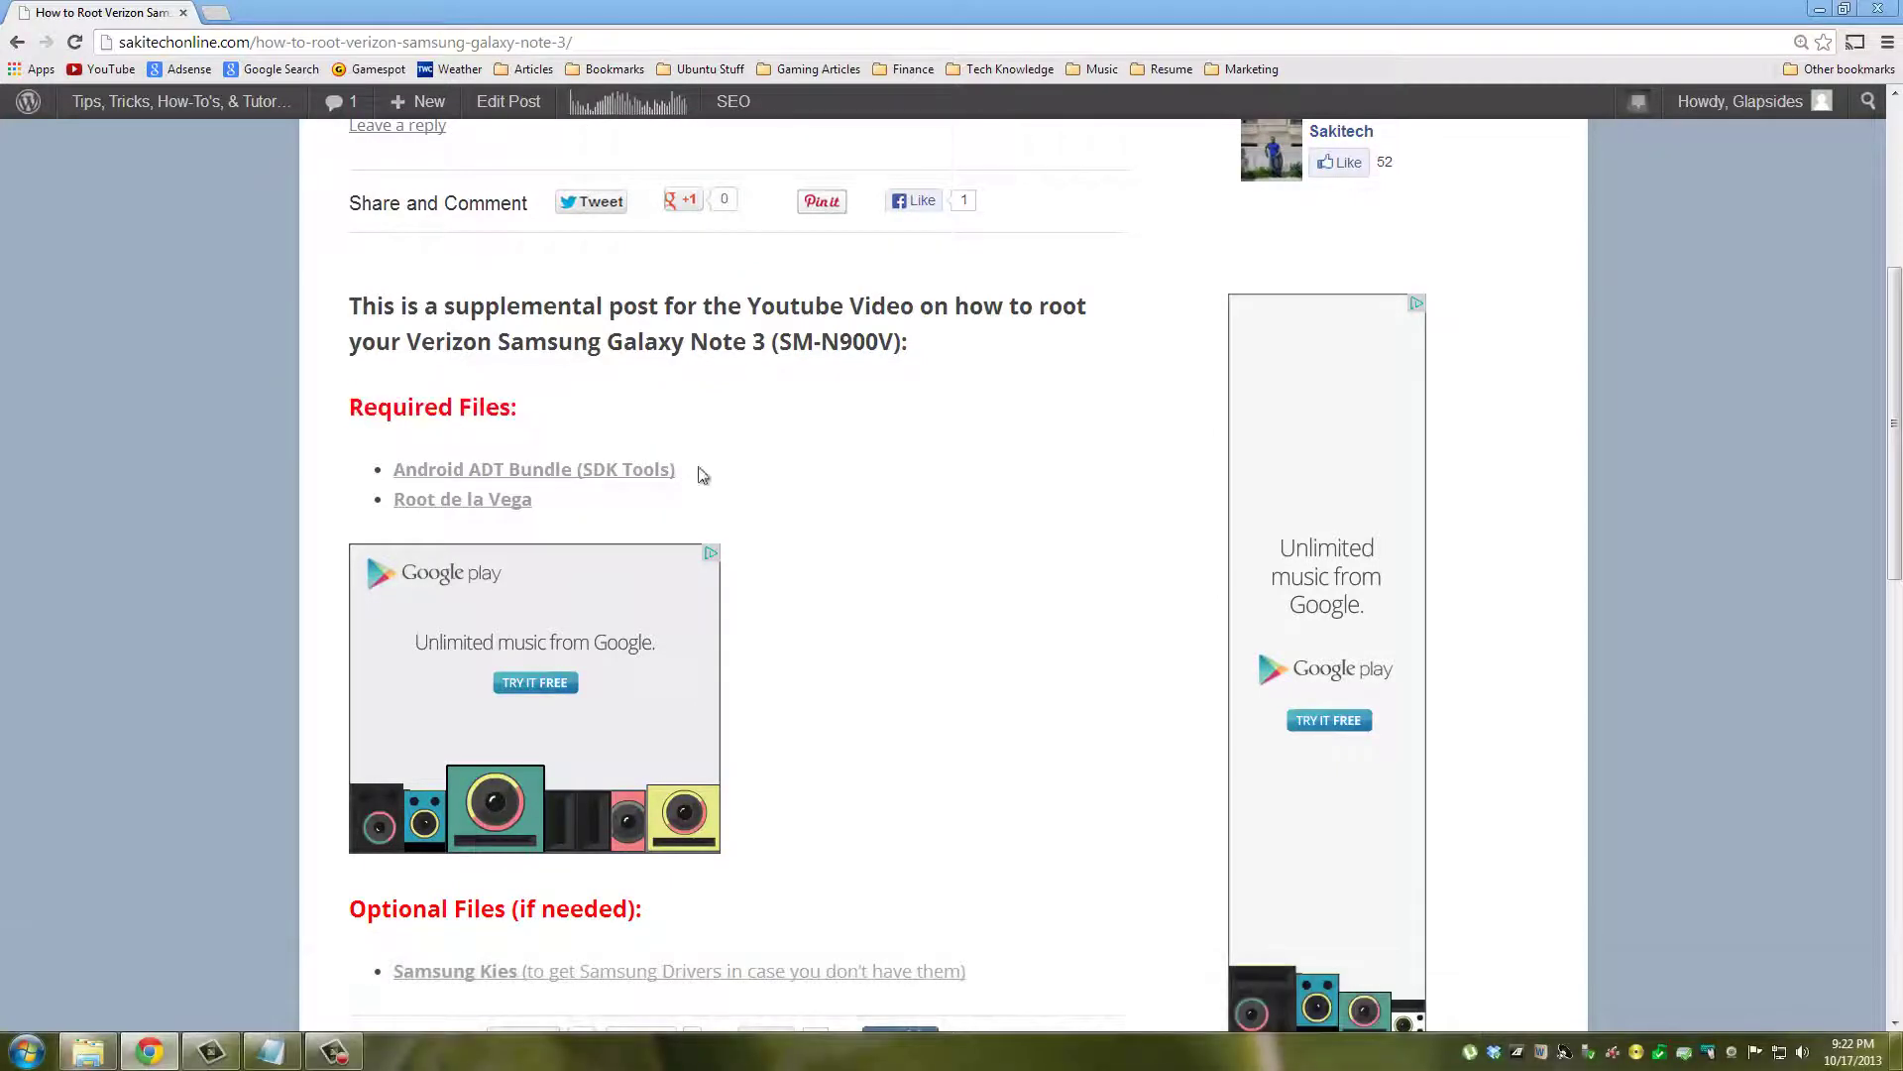
pyautogui.moveTo(702, 474); pyautogui.dragTo(390, 470)
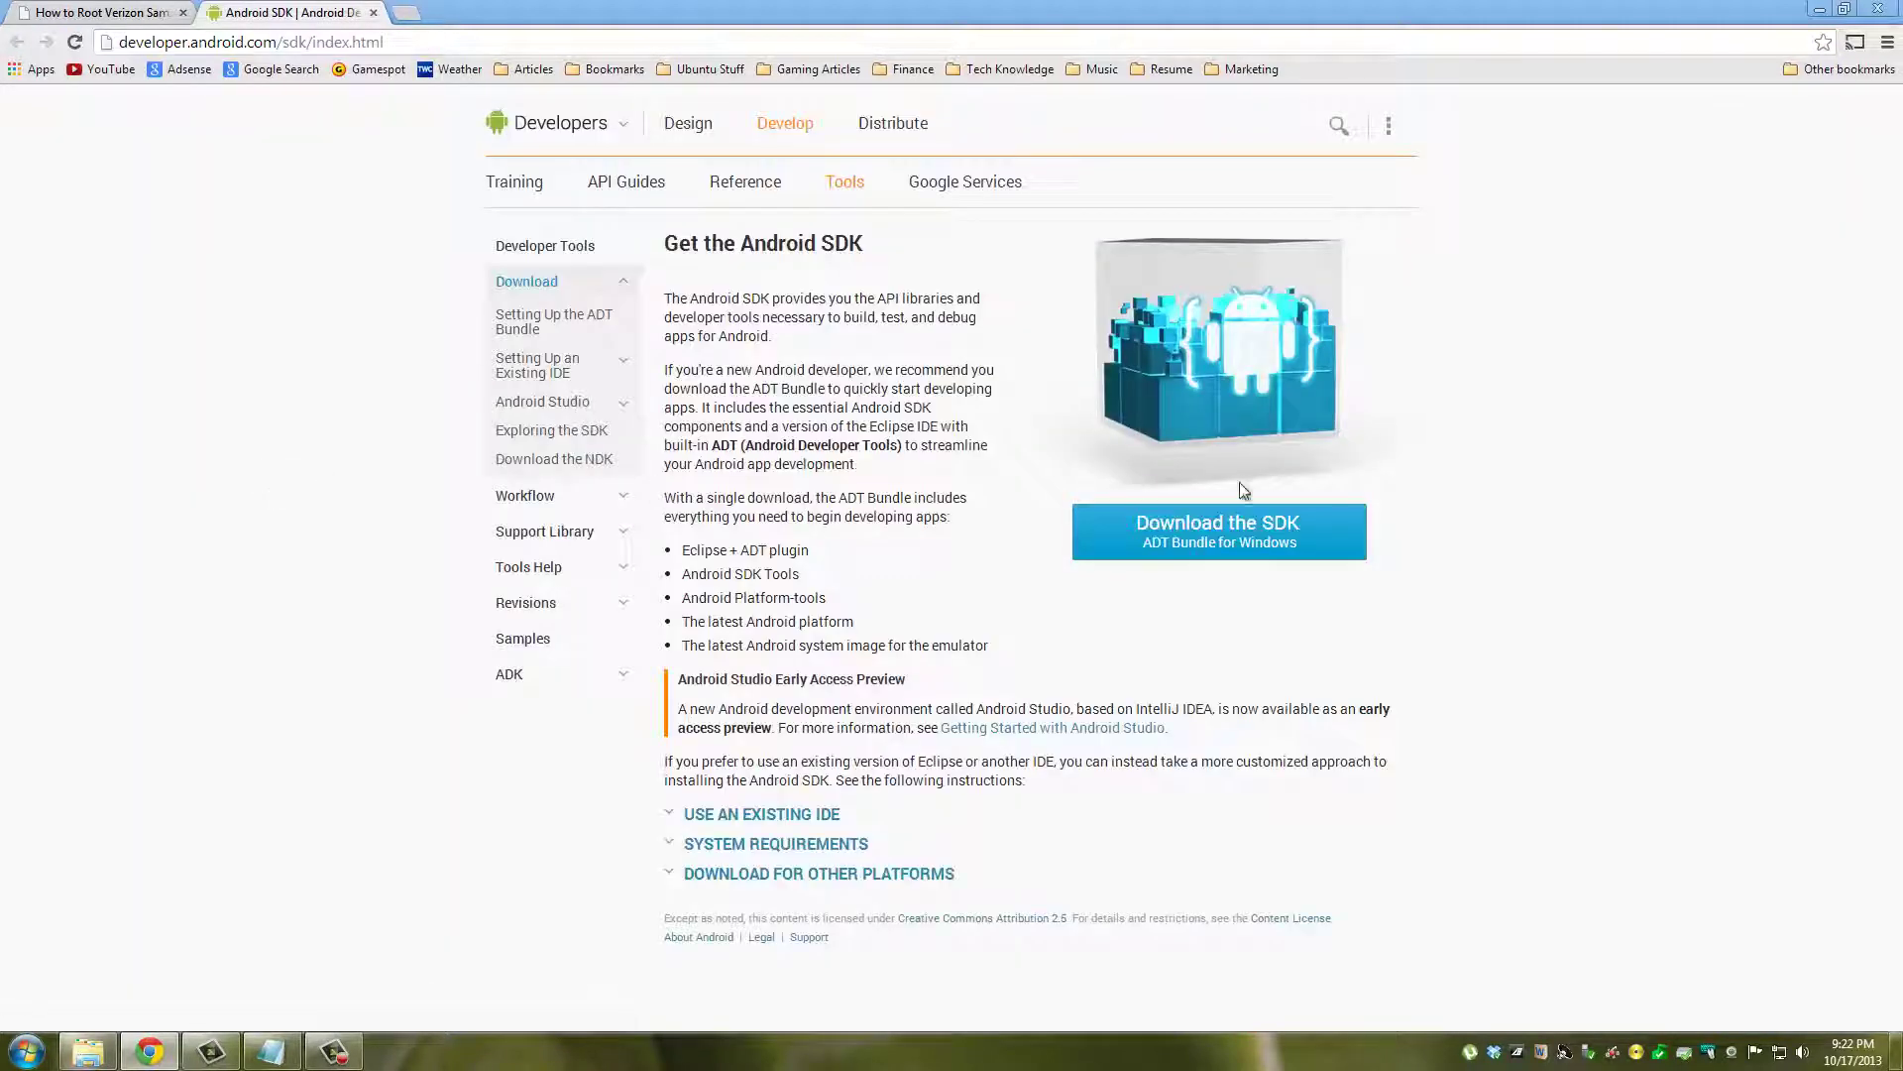
# Accept the SDK terms, choose the 64-bit ADT Bundle download, and return to the article
pyautogui.click(1216, 538)
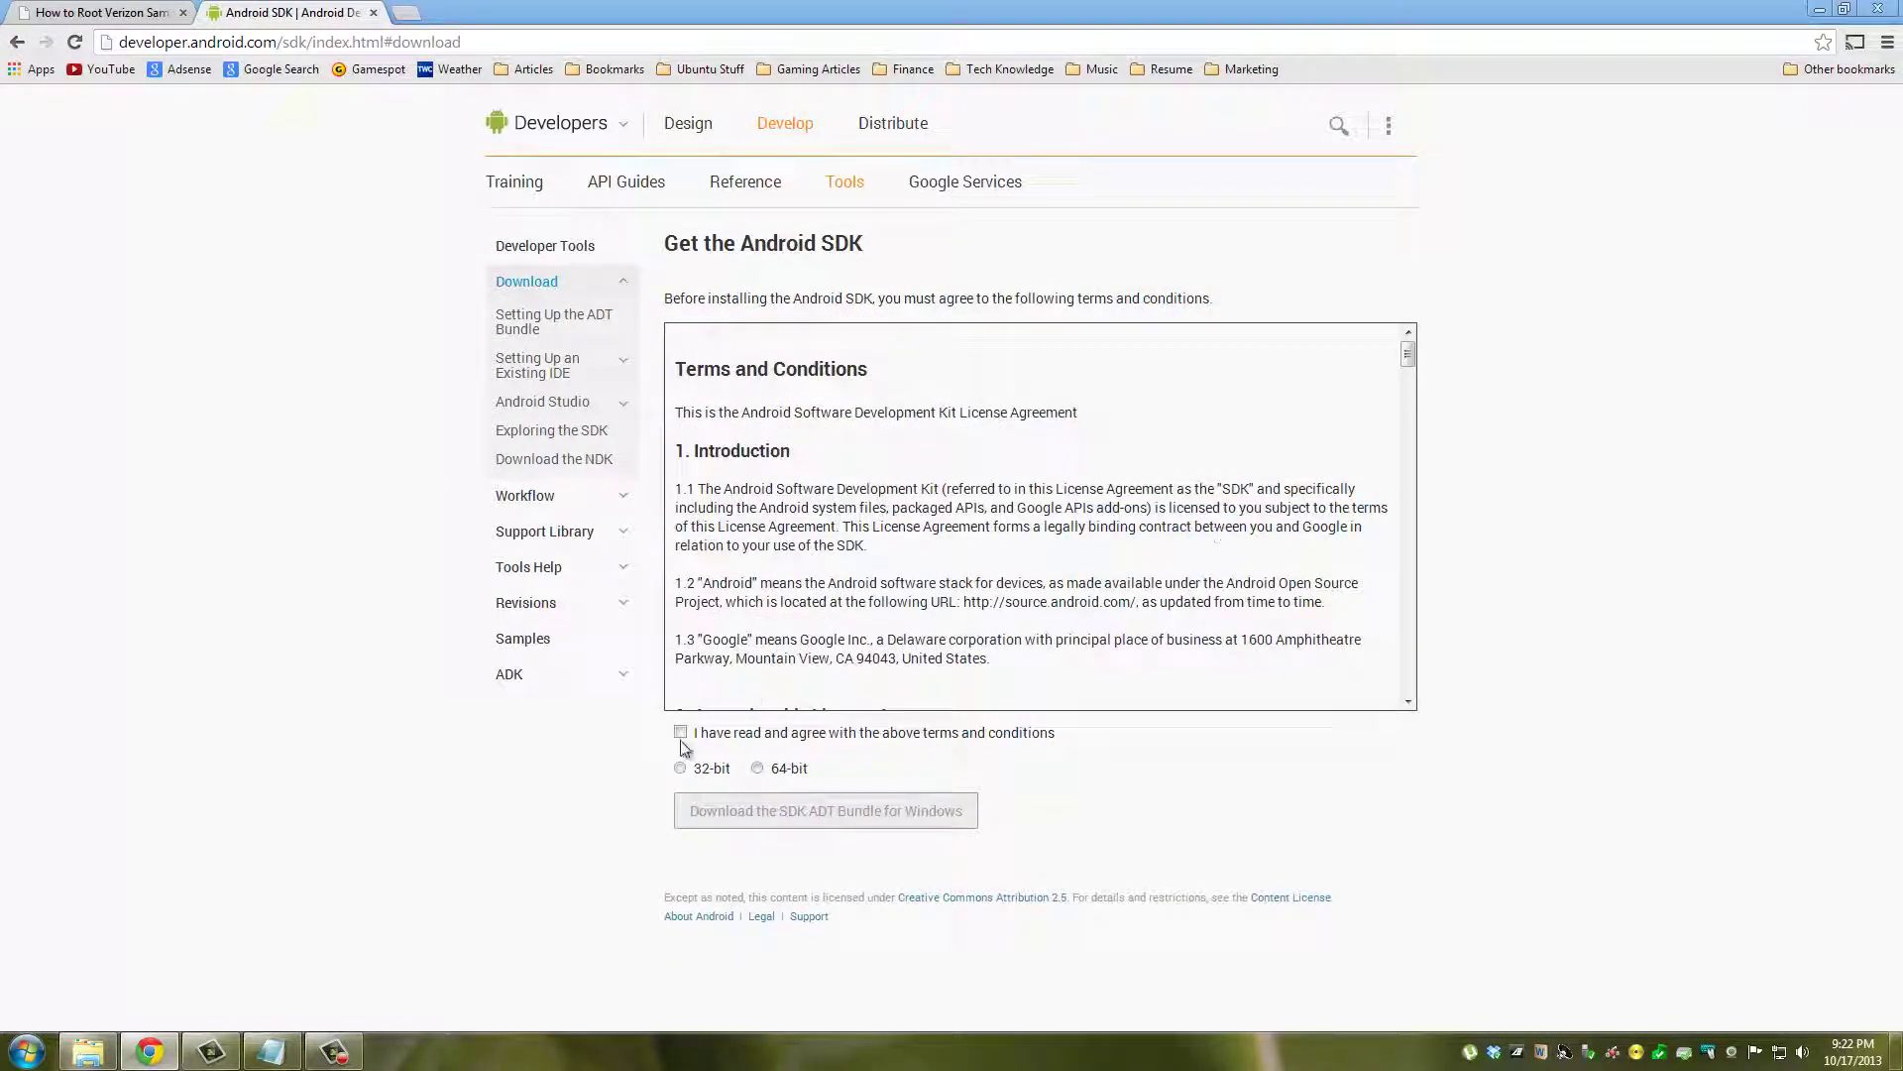
pyautogui.click(681, 733)
pyautogui.click(758, 770)
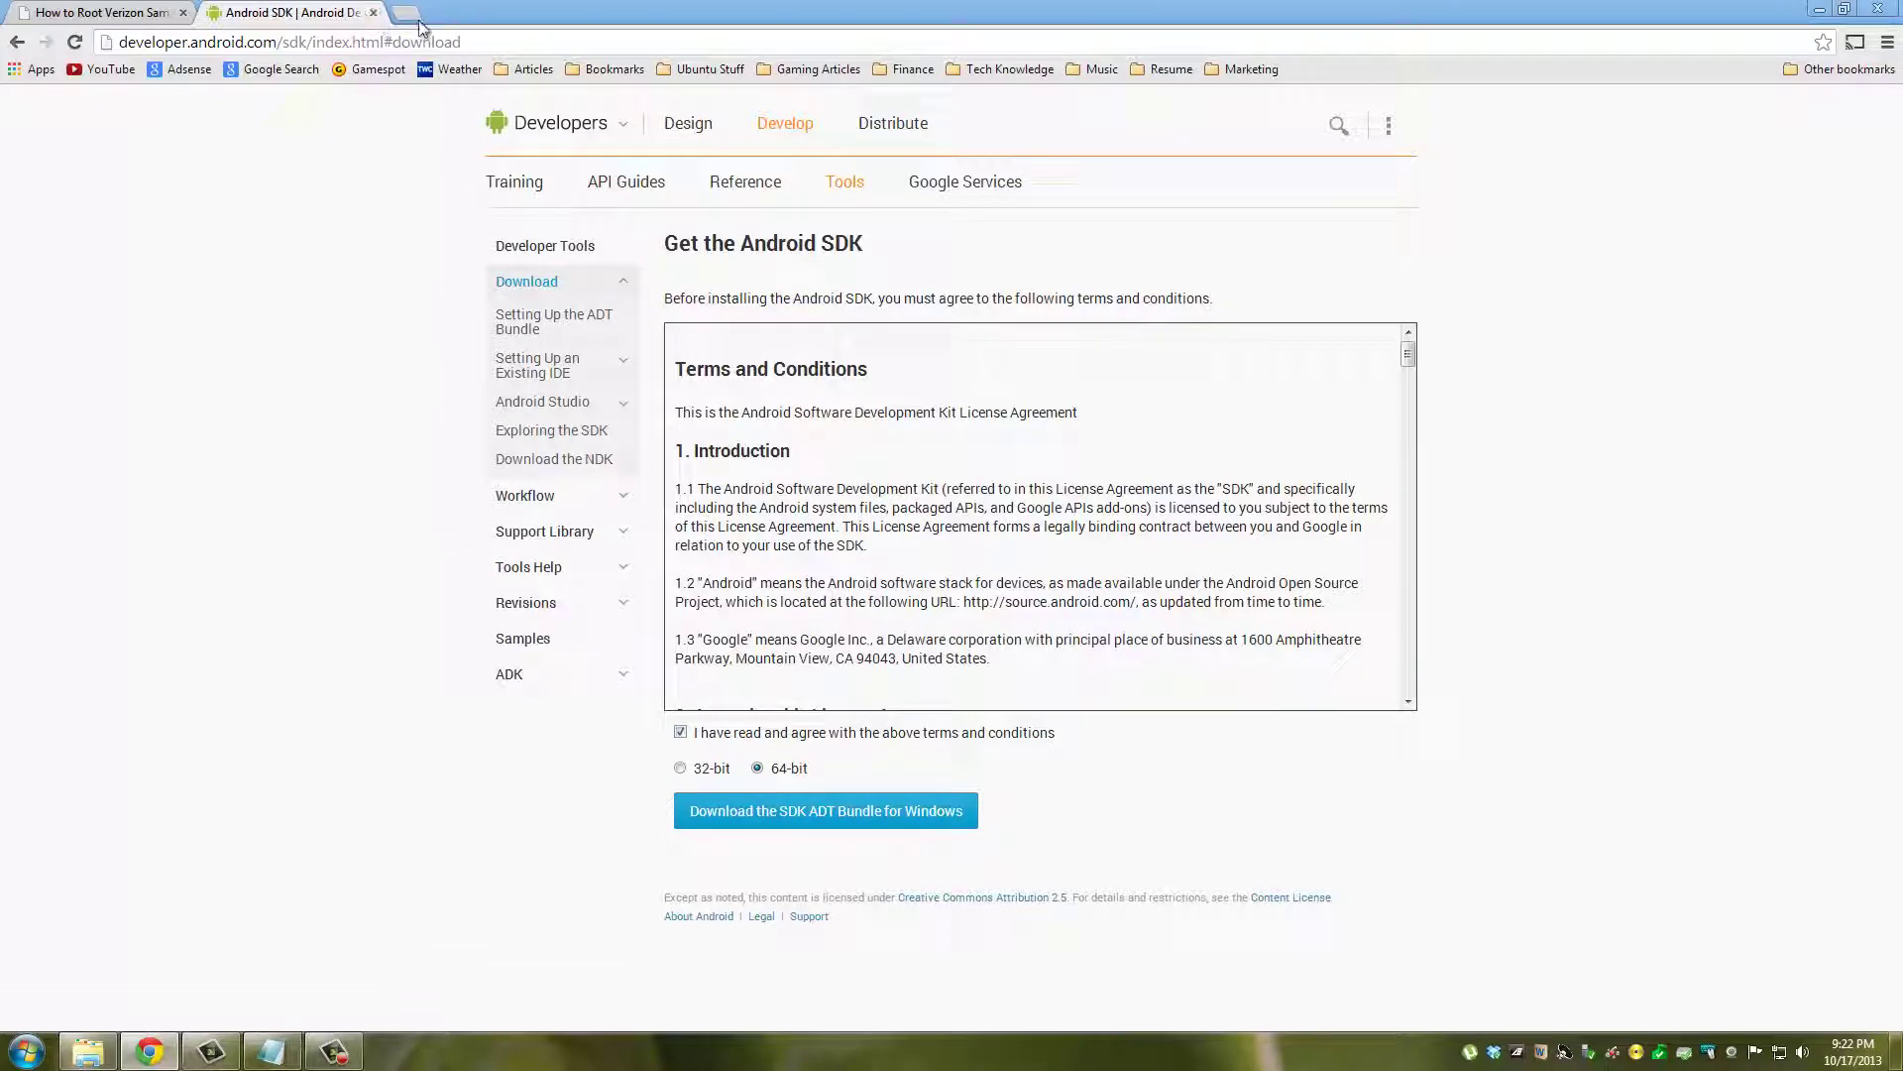
pyautogui.click(82, 13)
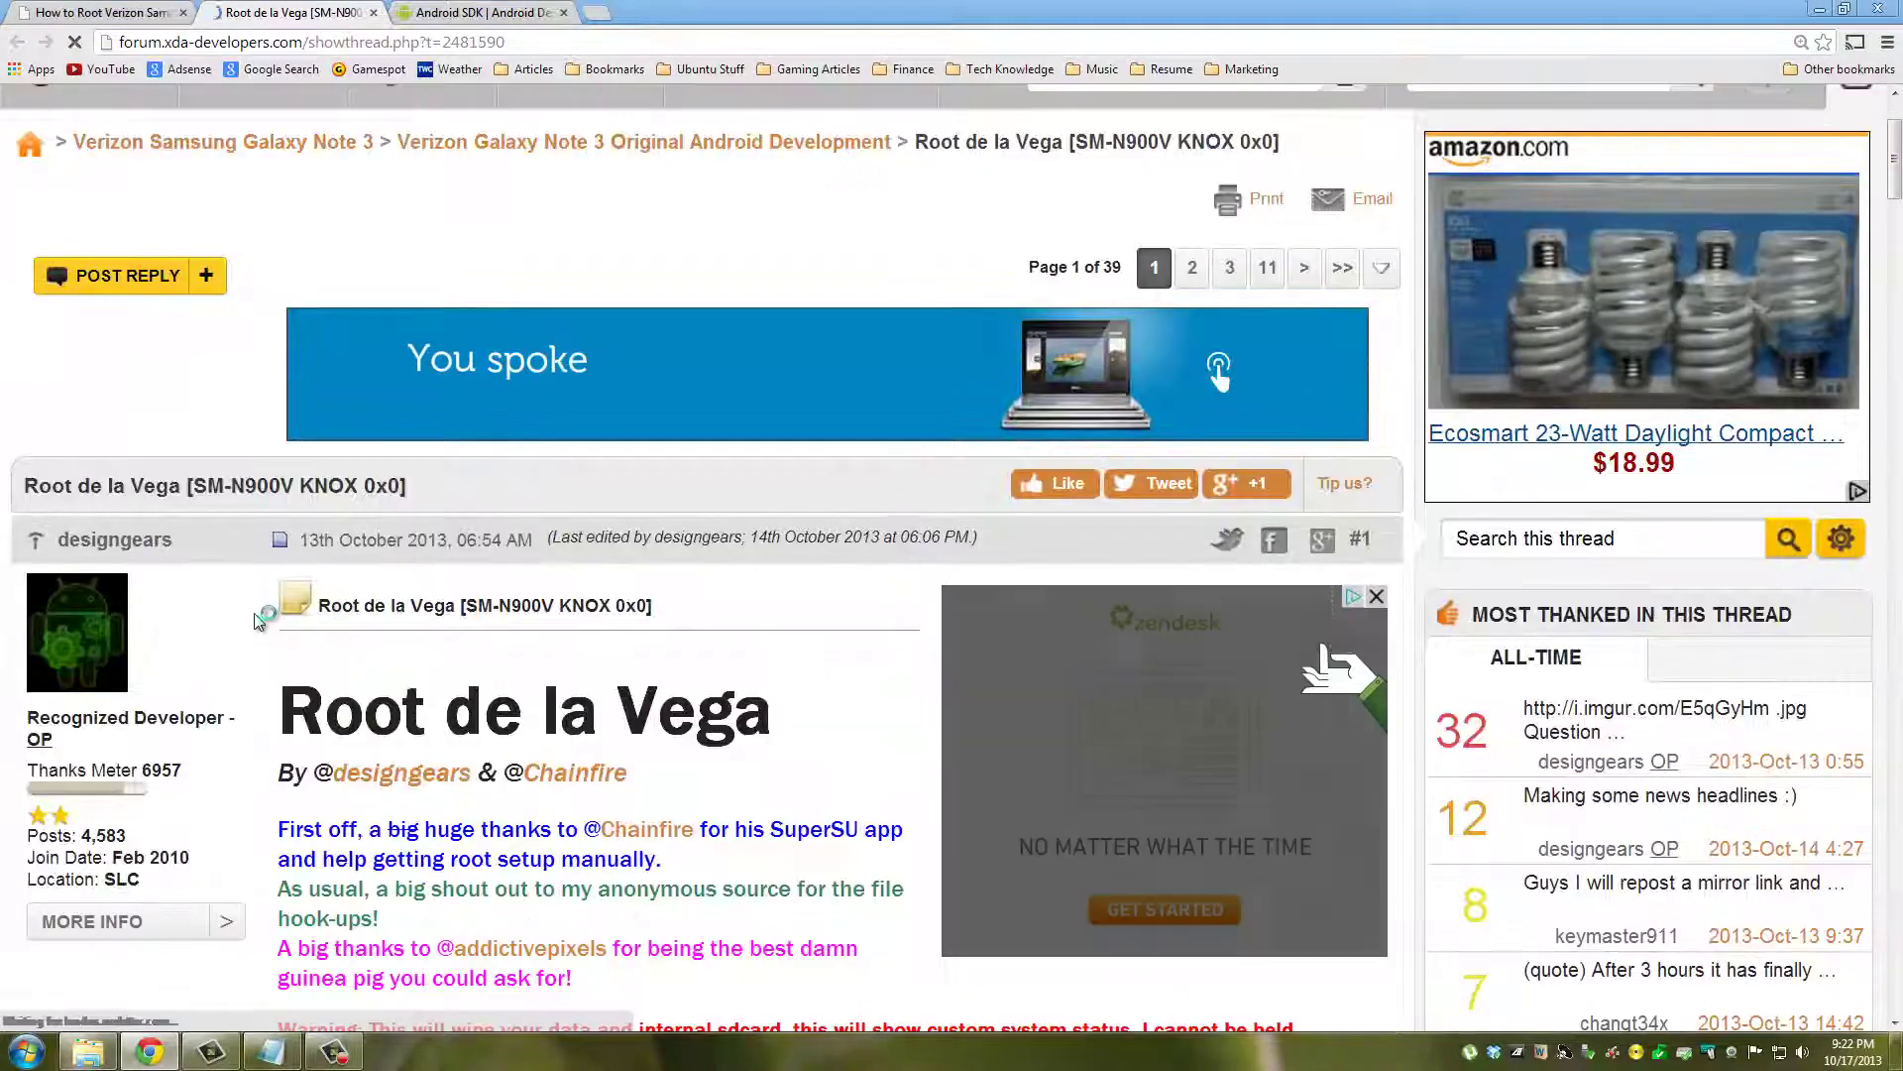
# Highlight the thread author's name and the Required Files and Mirrors headings in the thread
pyautogui.moveTo(206, 546); pyautogui.dragTo(57, 539)
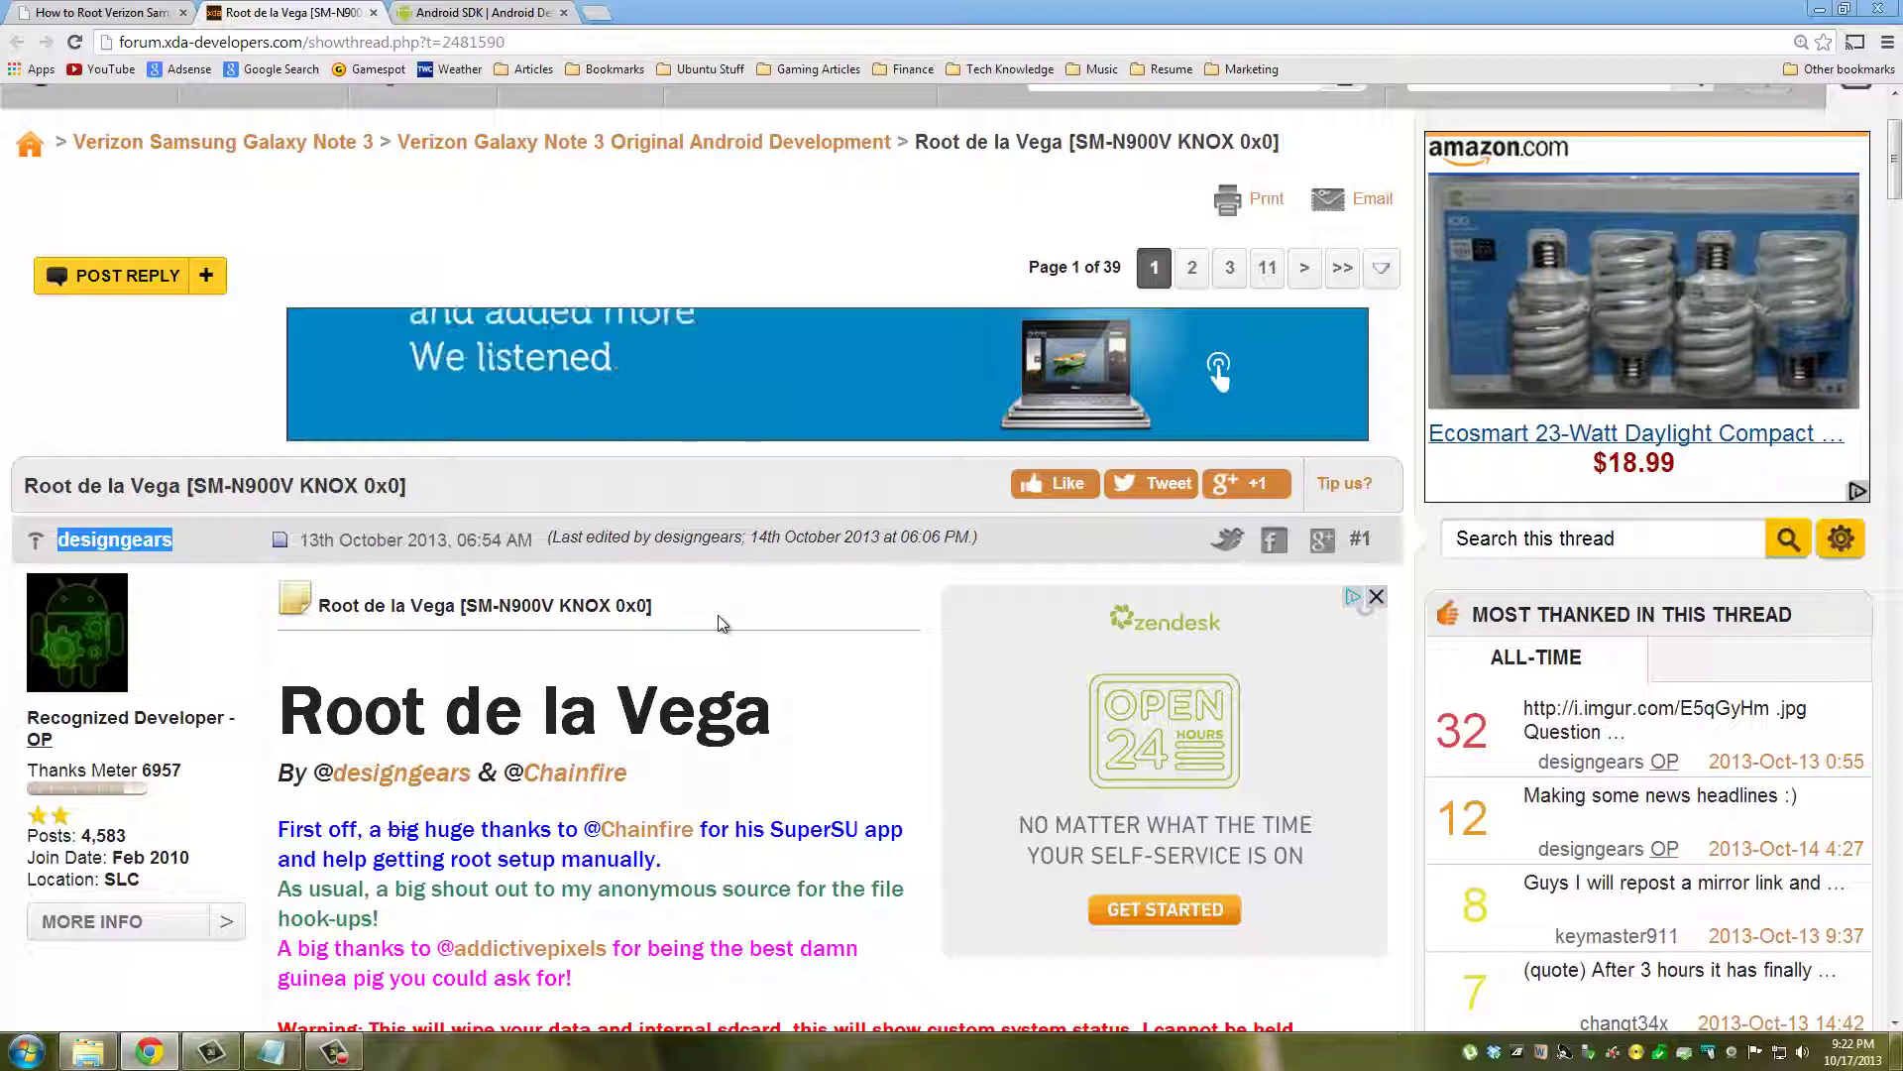
pyautogui.scroll(-1, 718, 613)
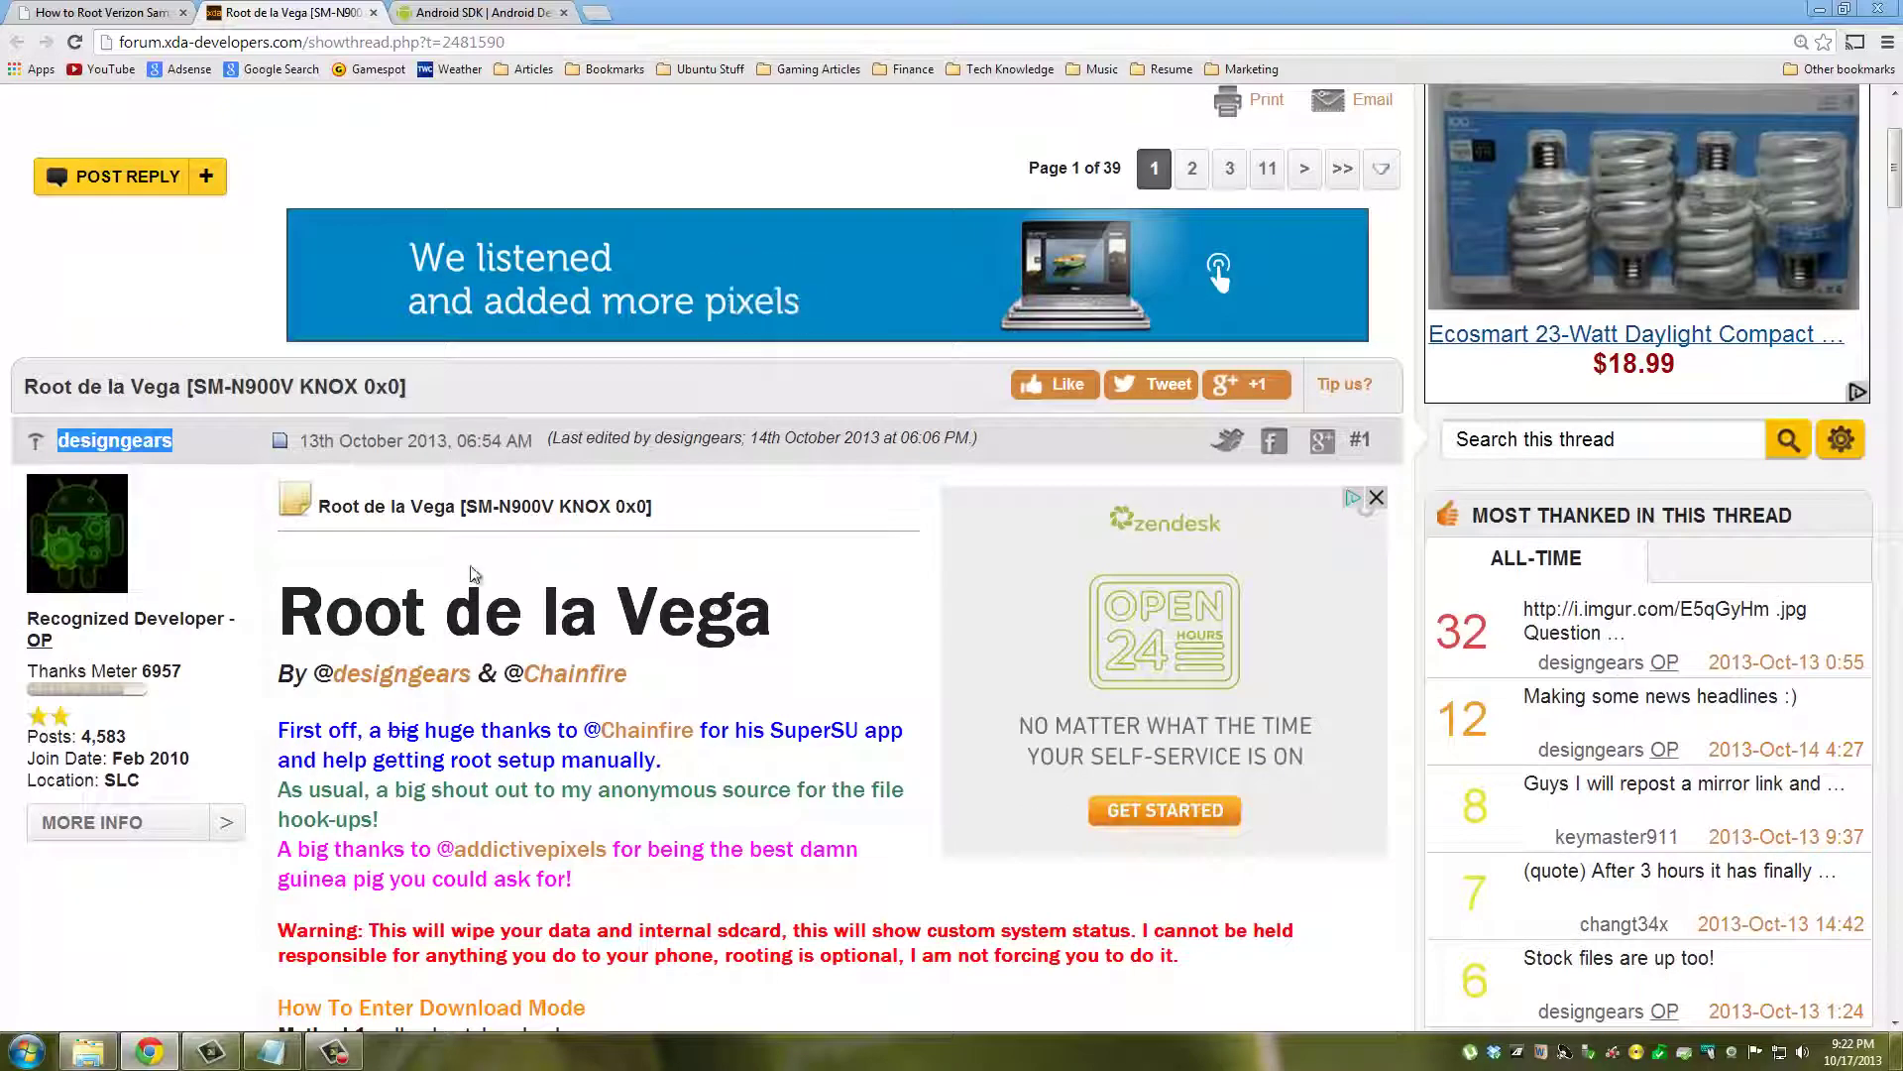
pyautogui.scroll(-2, 446, 567)
pyautogui.scroll(-2, 447, 565)
pyautogui.scroll(-2, 446, 562)
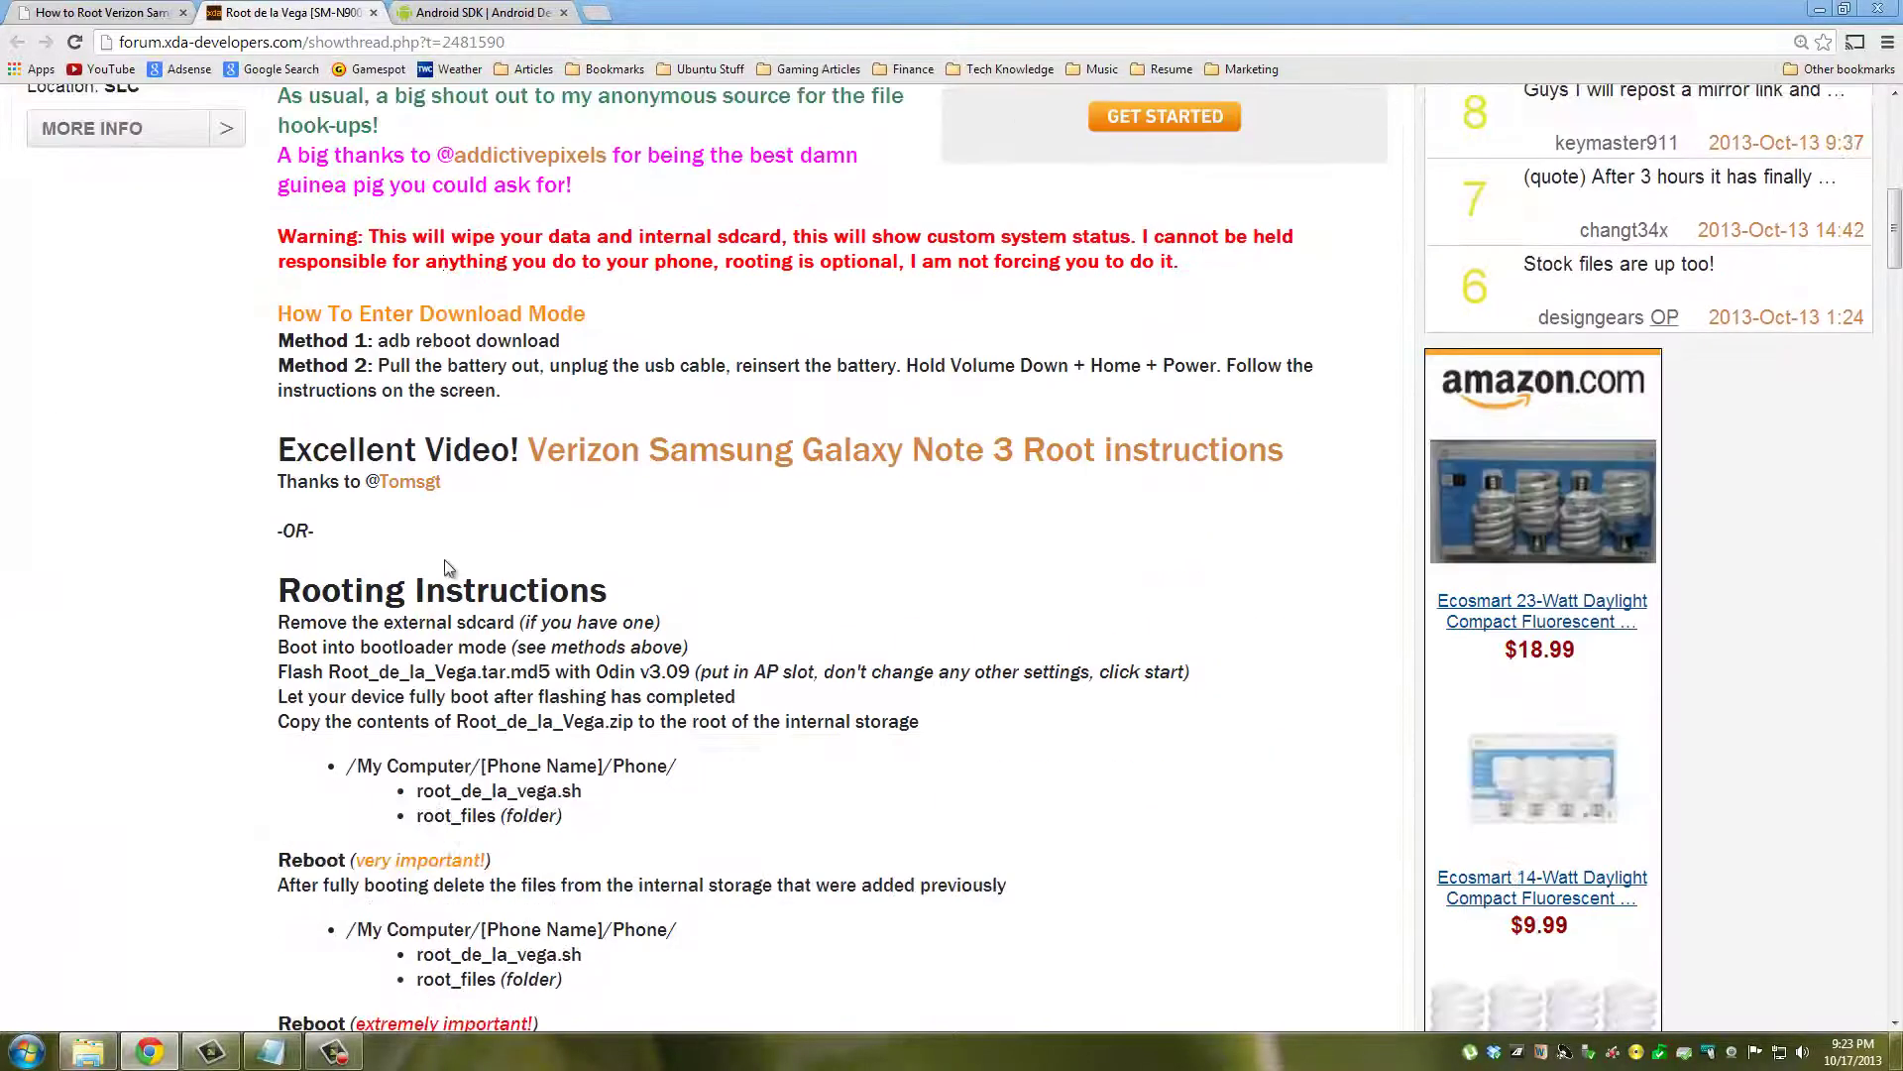
pyautogui.scroll(-2, 447, 560)
pyautogui.scroll(-3, 446, 563)
pyautogui.scroll(-1, 447, 565)
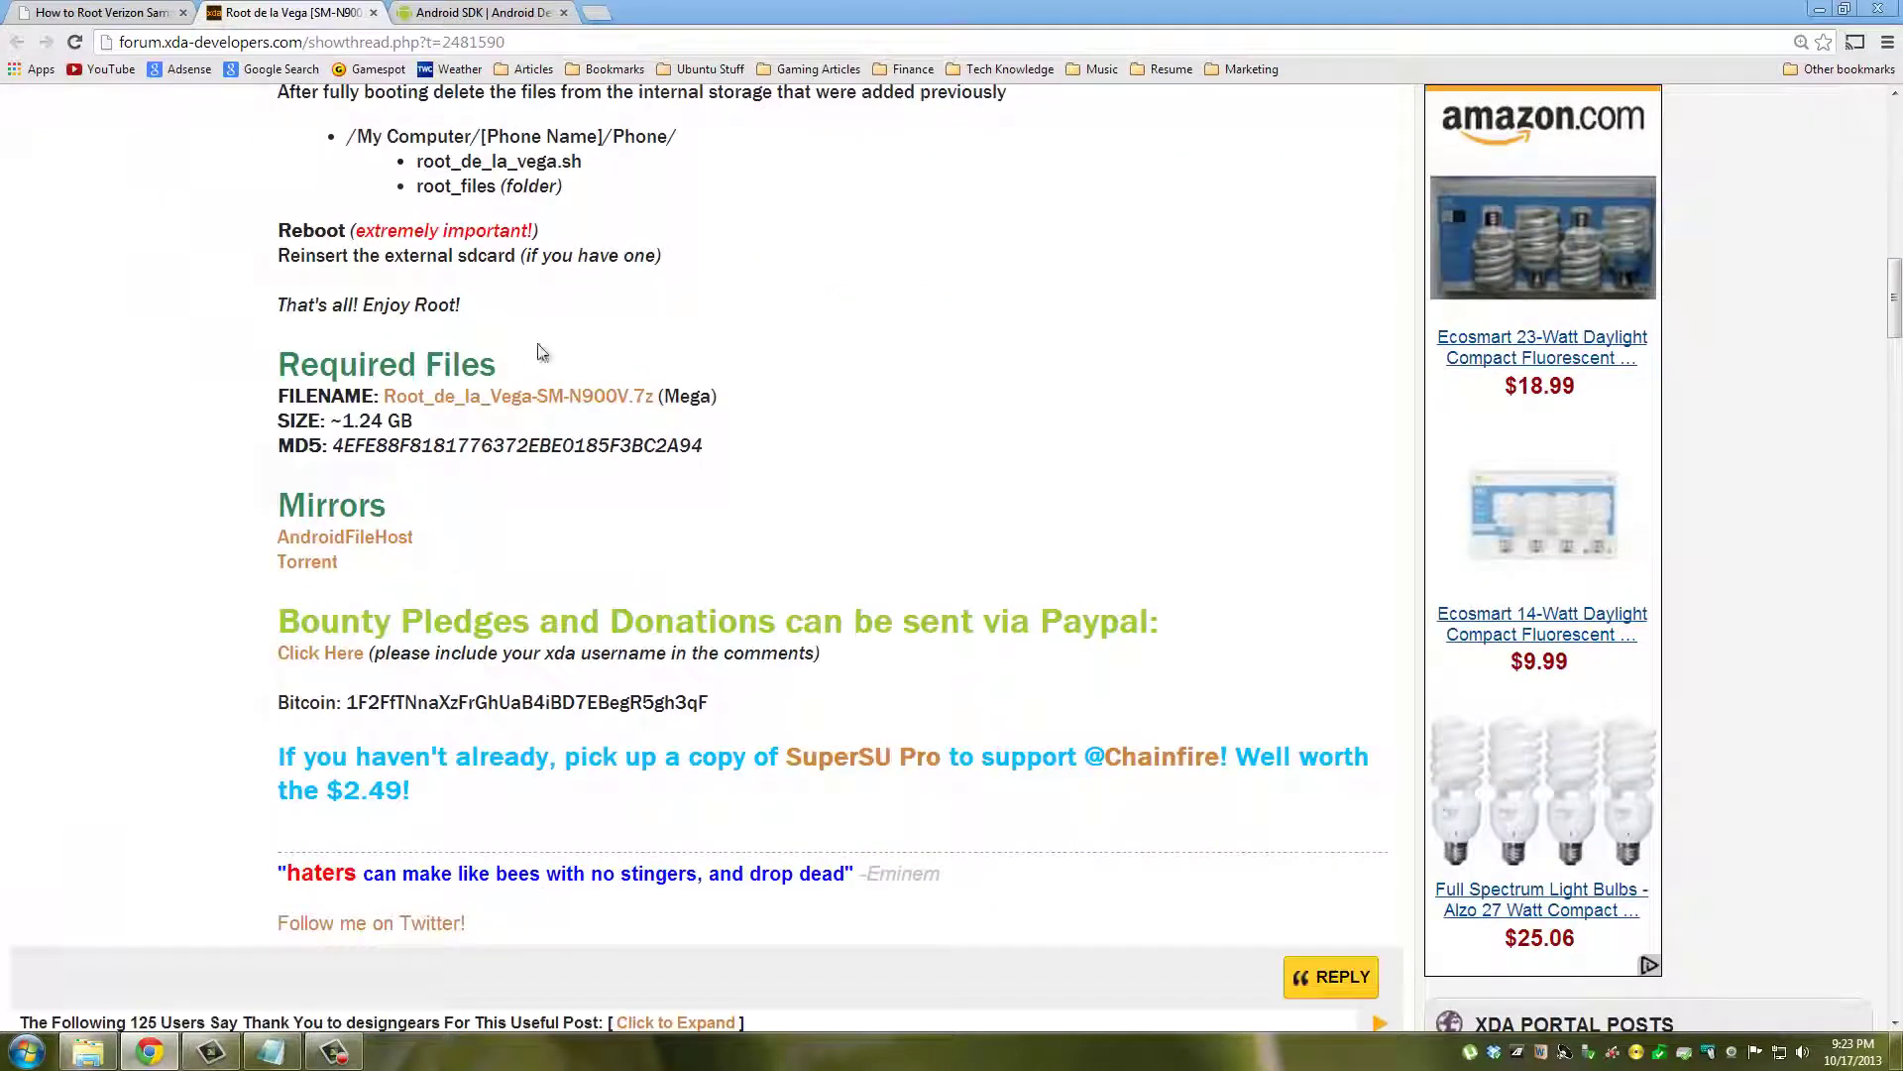
pyautogui.moveTo(515, 378); pyautogui.dragTo(272, 375)
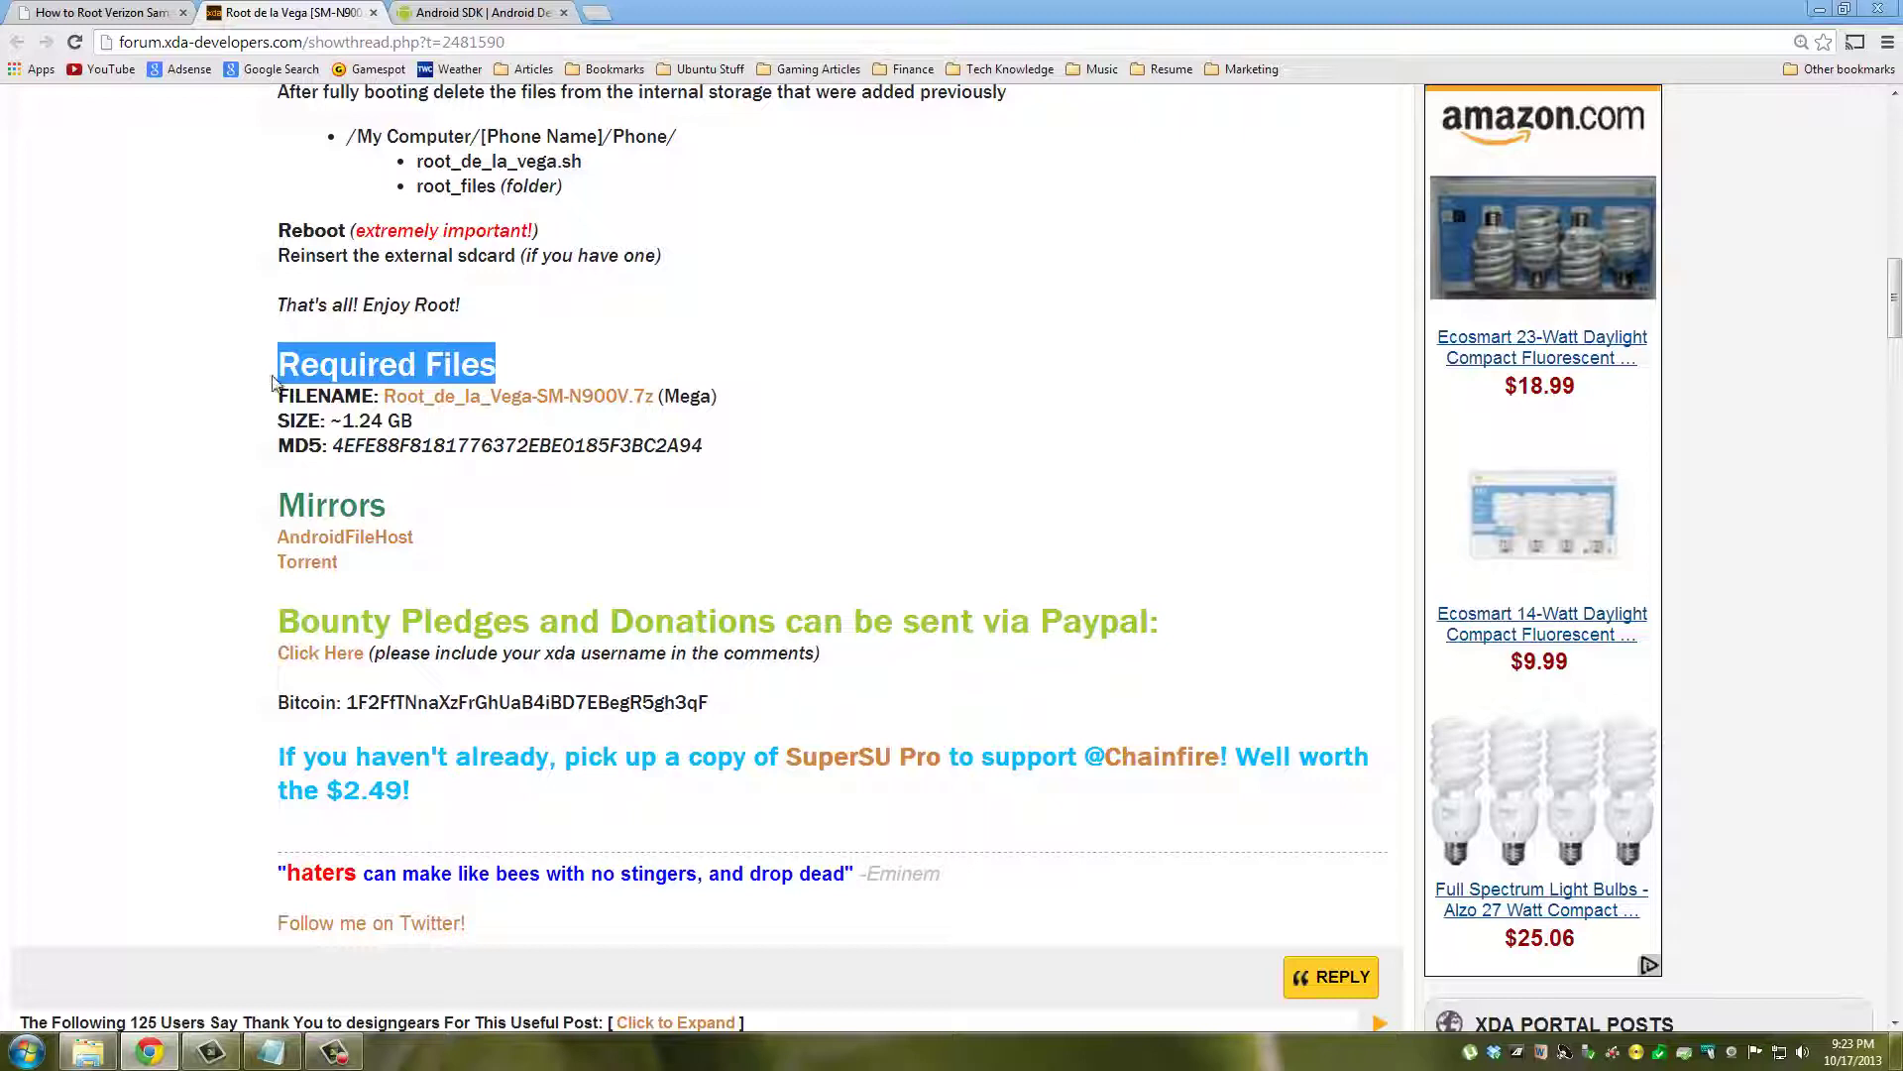
pyautogui.click(271, 382)
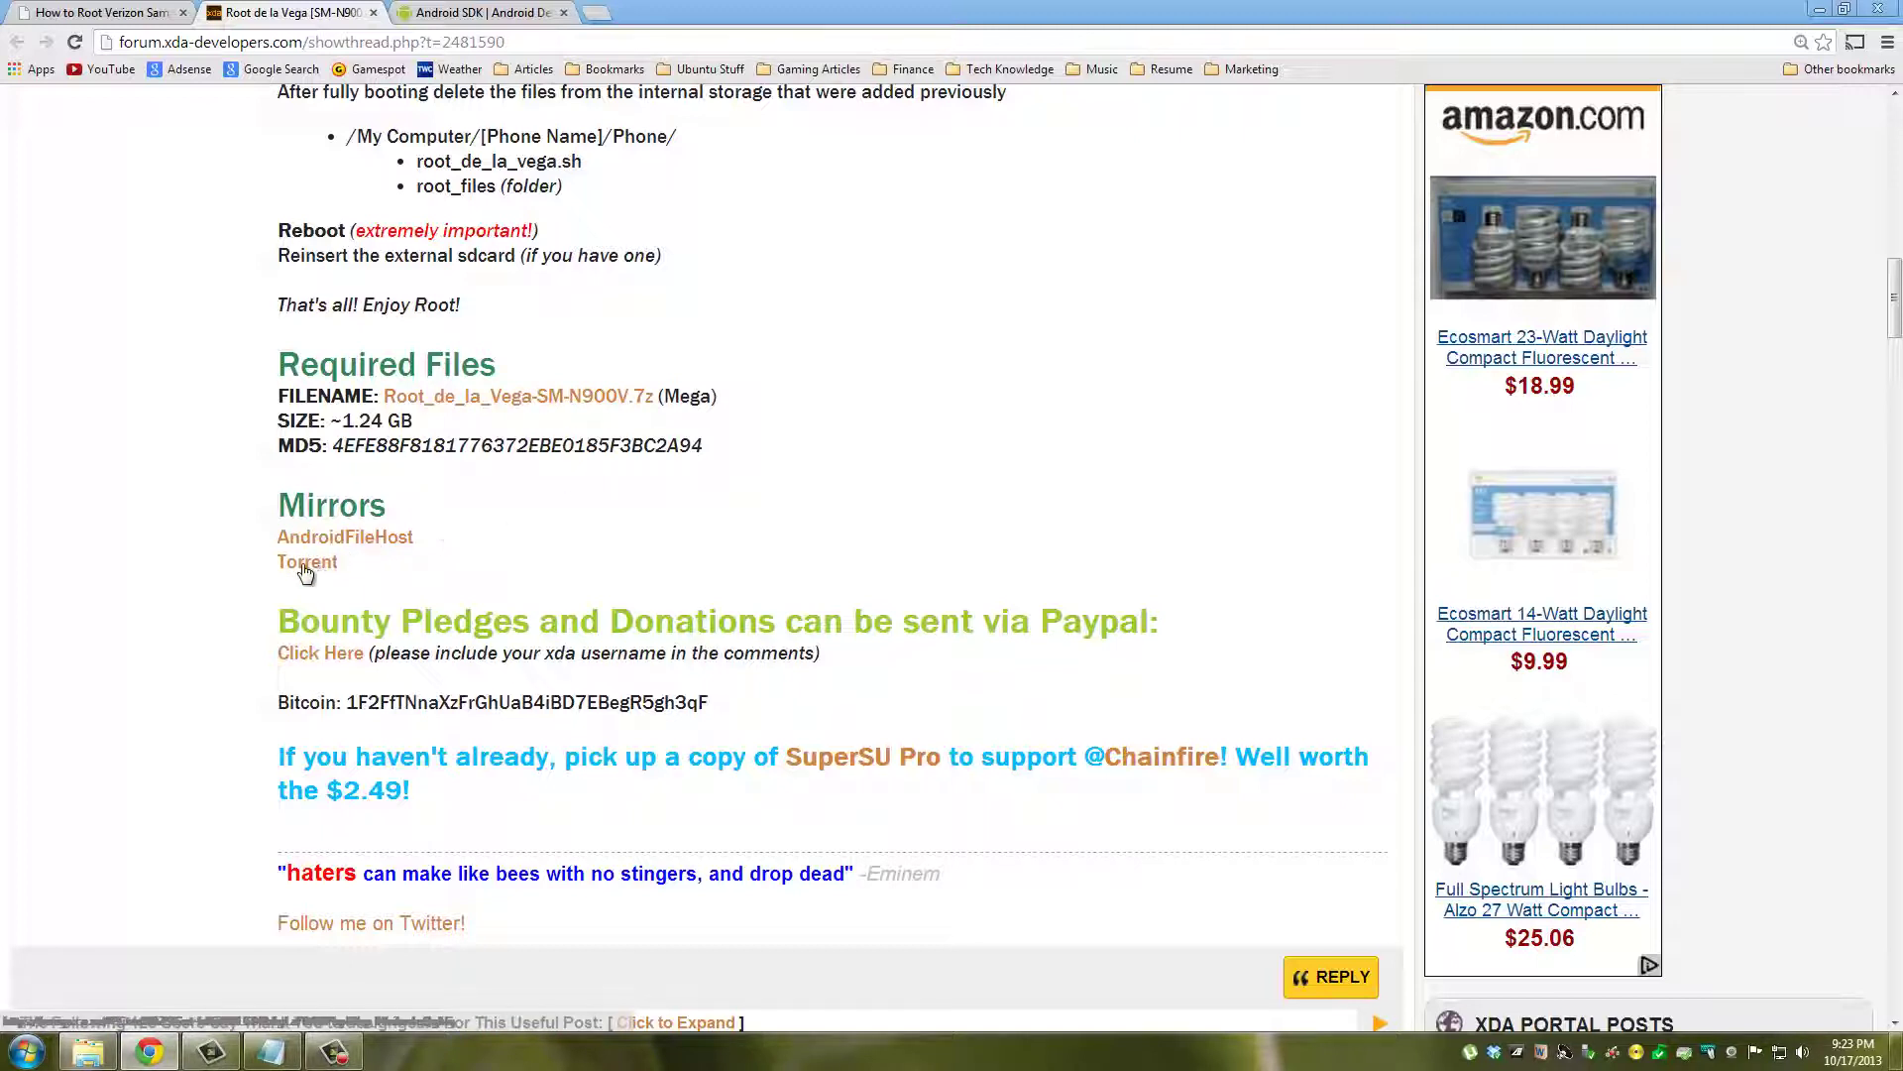
pyautogui.moveTo(387, 506); pyautogui.dragTo(277, 502)
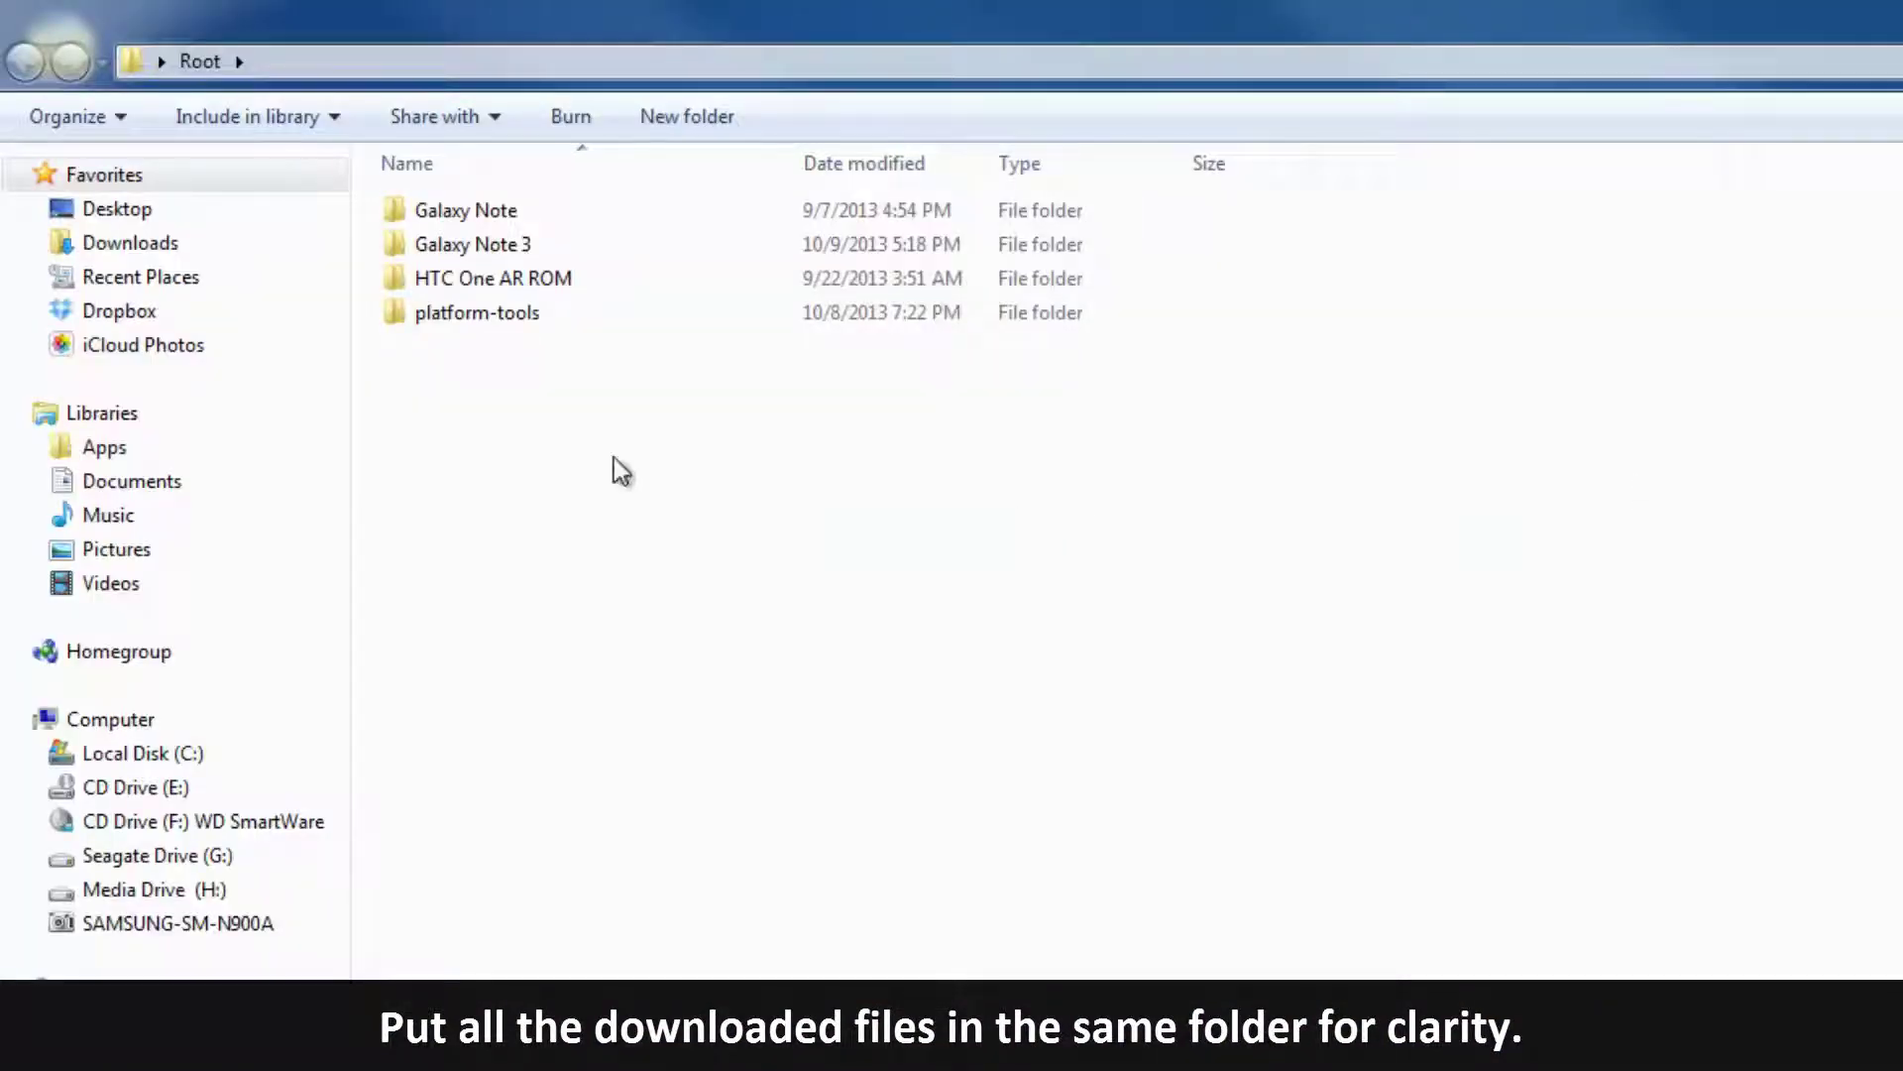
# Delete the Odin zip archive from the Galaxy Note 3 folder
pyautogui.moveTo(612, 456)
pyautogui.mouseDown()
pyautogui.moveTo(490, 200)
pyautogui.moveTo(612, 492)
pyautogui.mouseUp()
pyautogui.click(519, 262)
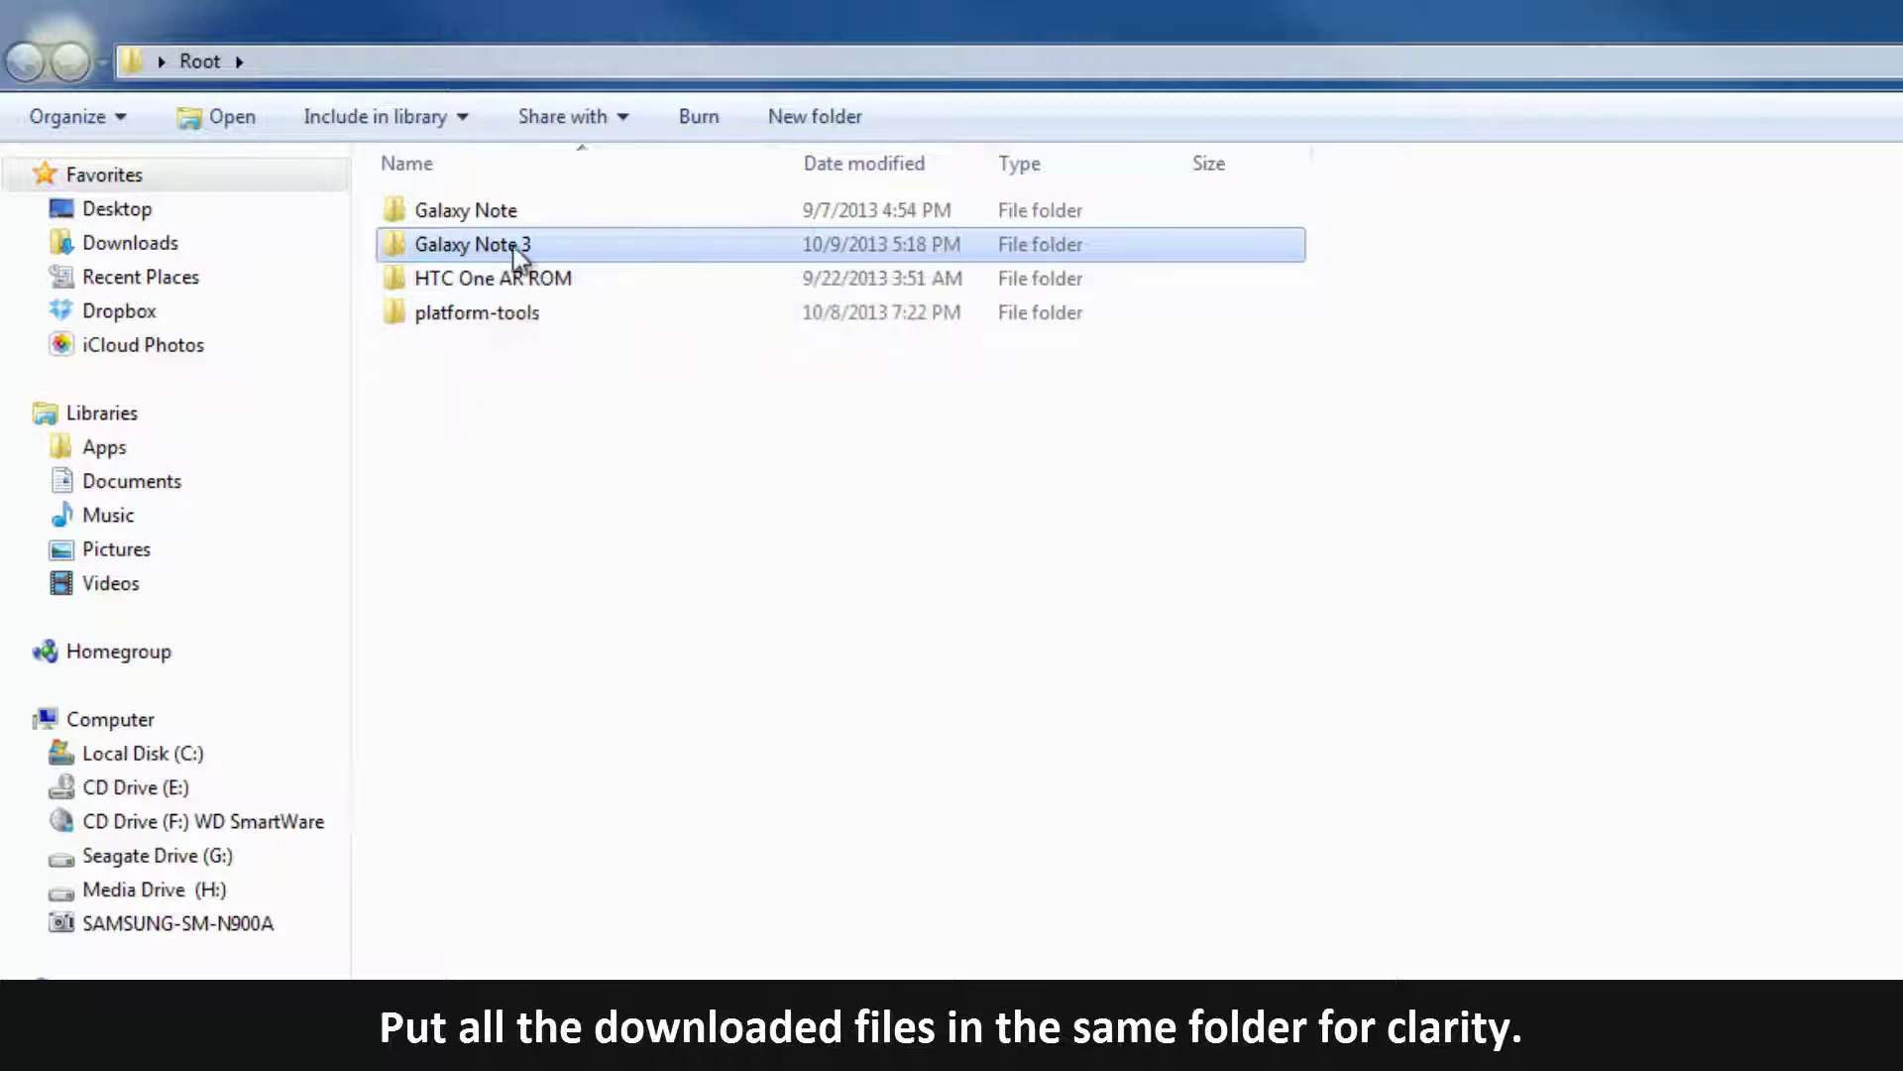
pyautogui.doubleClick(519, 257)
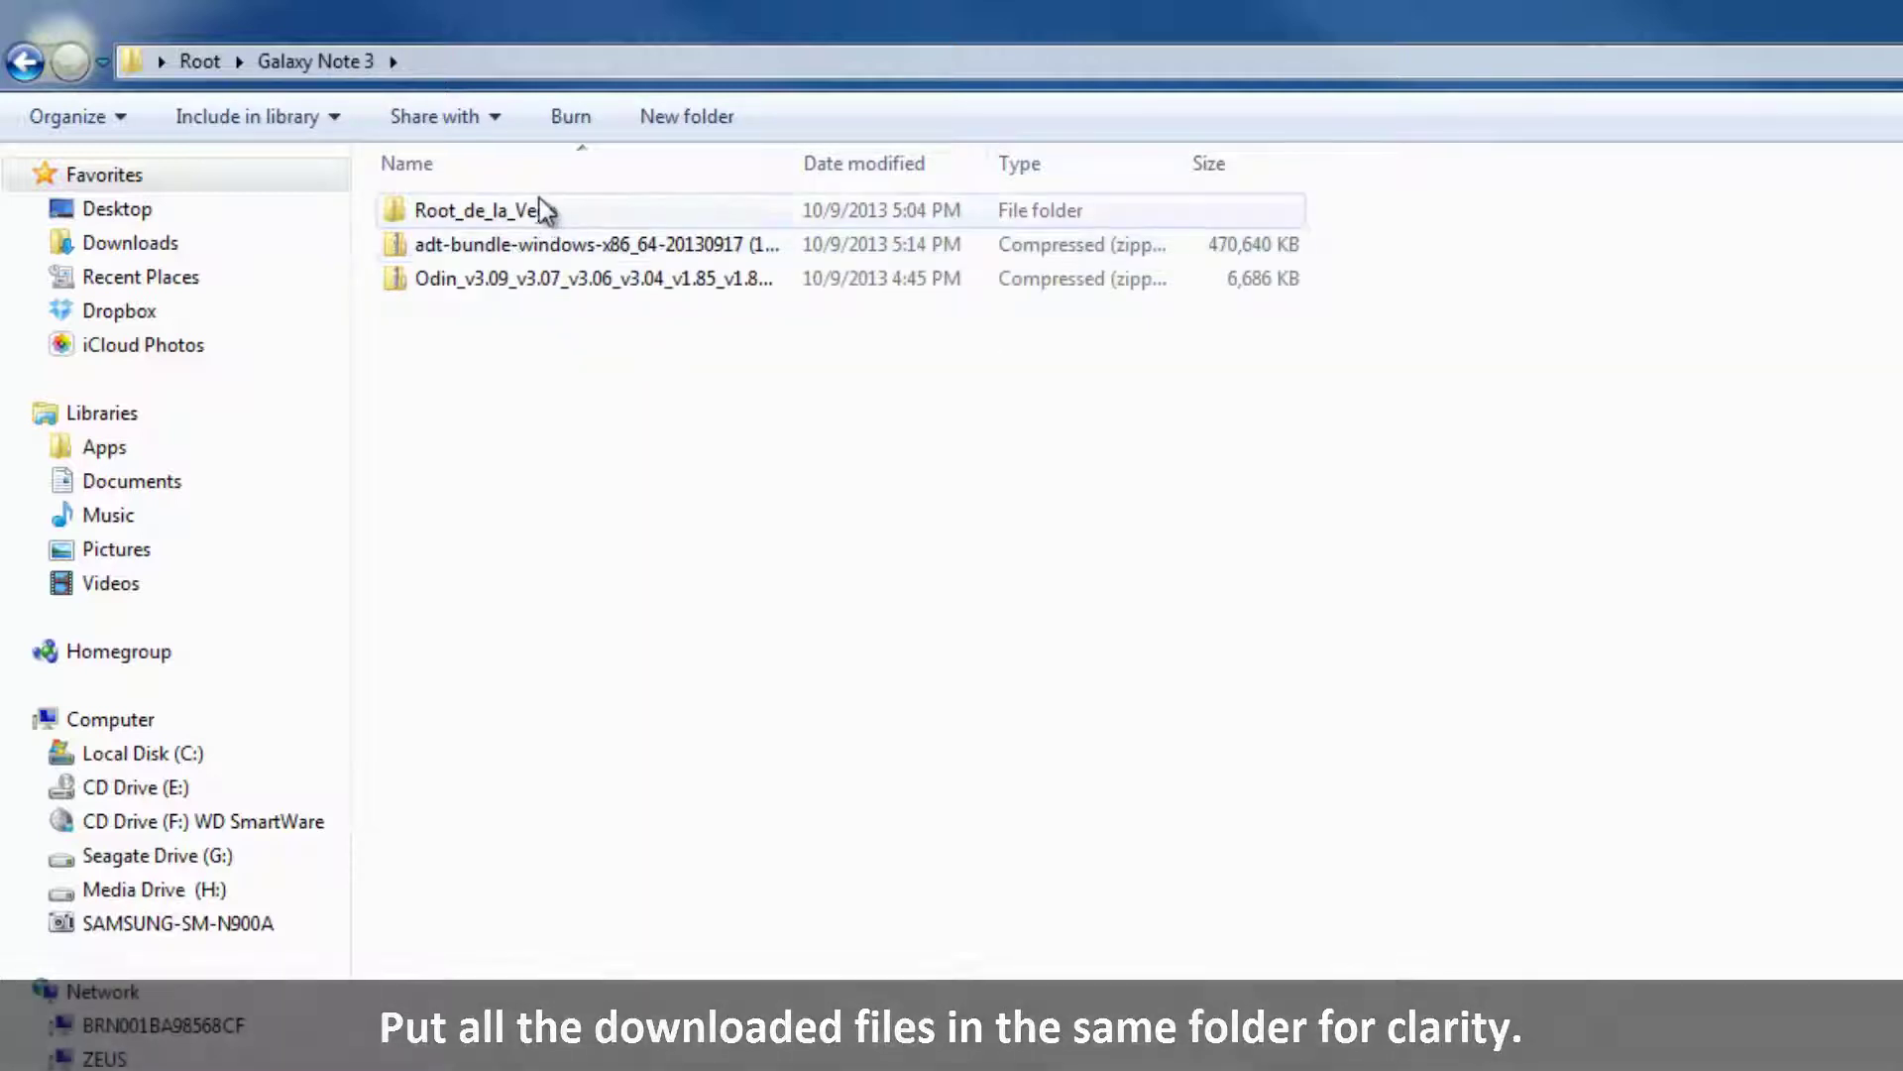
pyautogui.click(477, 221)
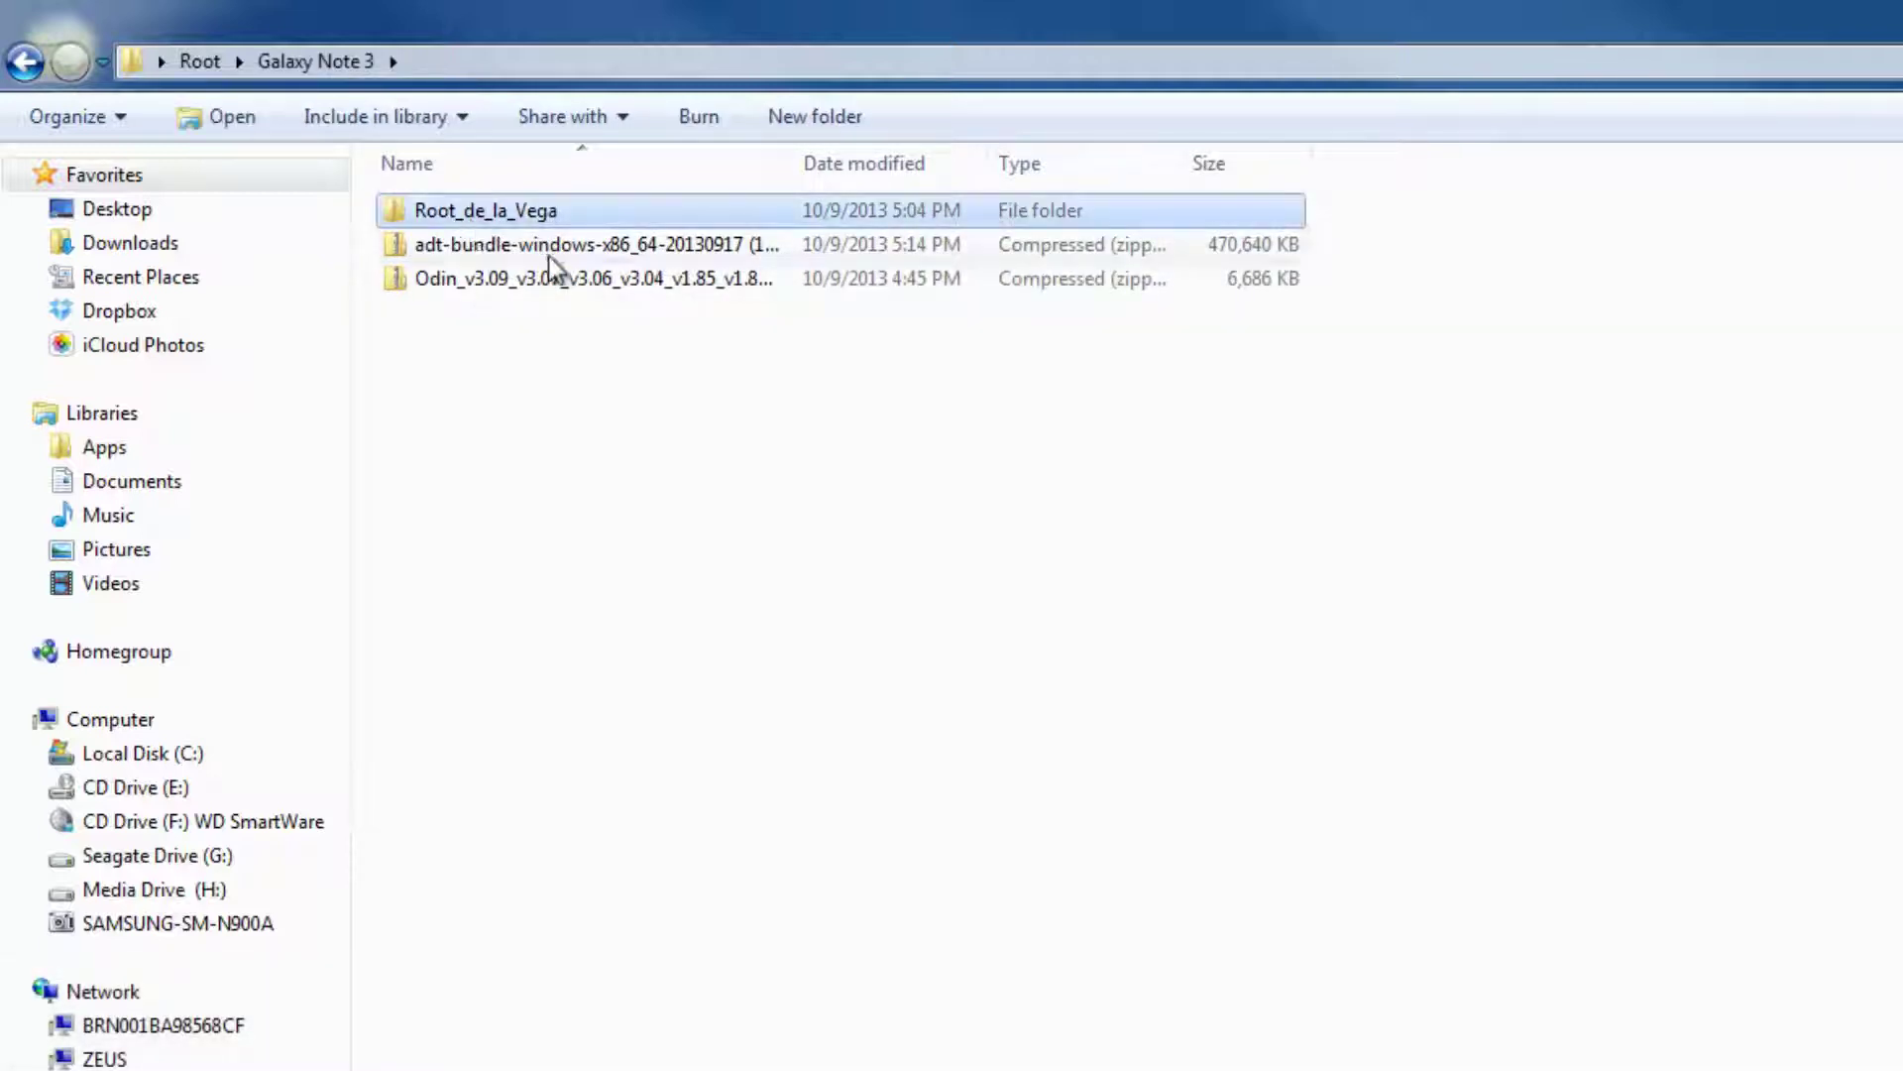
pyautogui.click(512, 253)
pyautogui.click(491, 291)
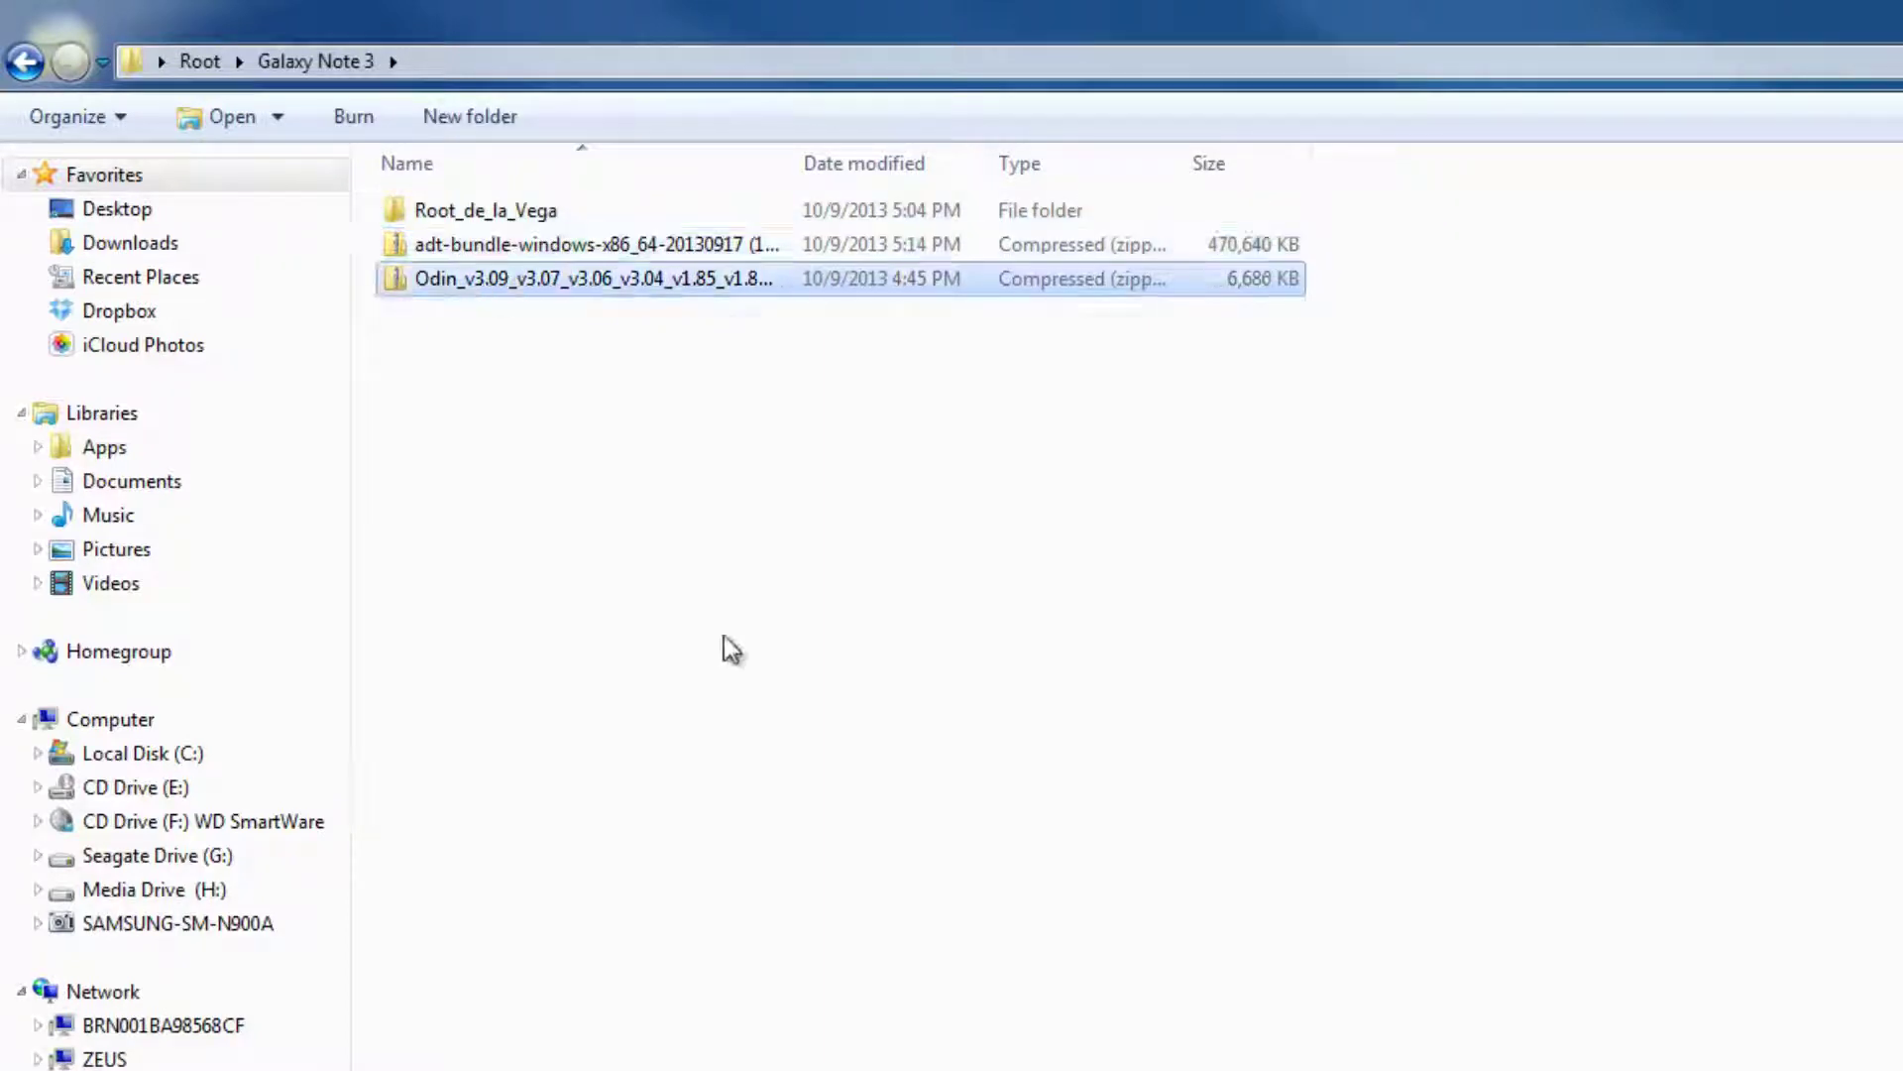
pyautogui.press('Delete')
pyautogui.press('Return')
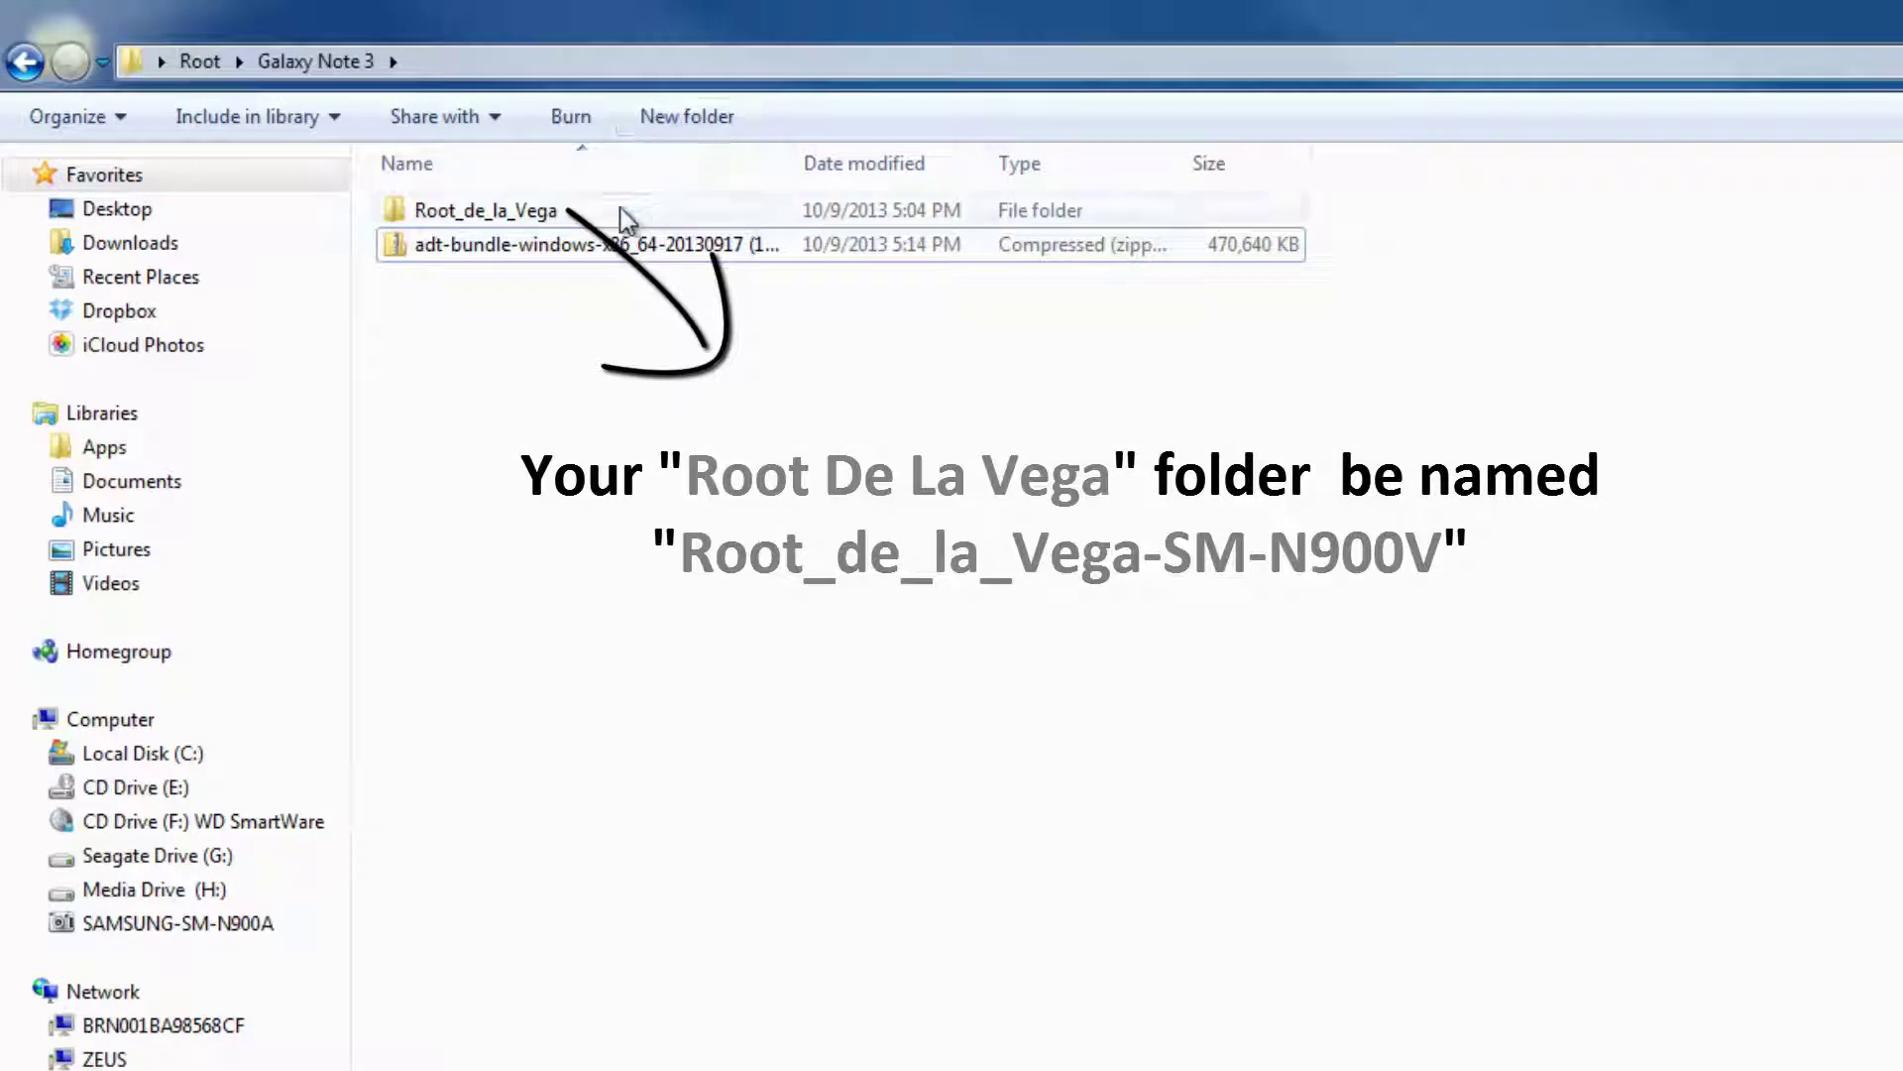
pyautogui.moveTo(487, 210)
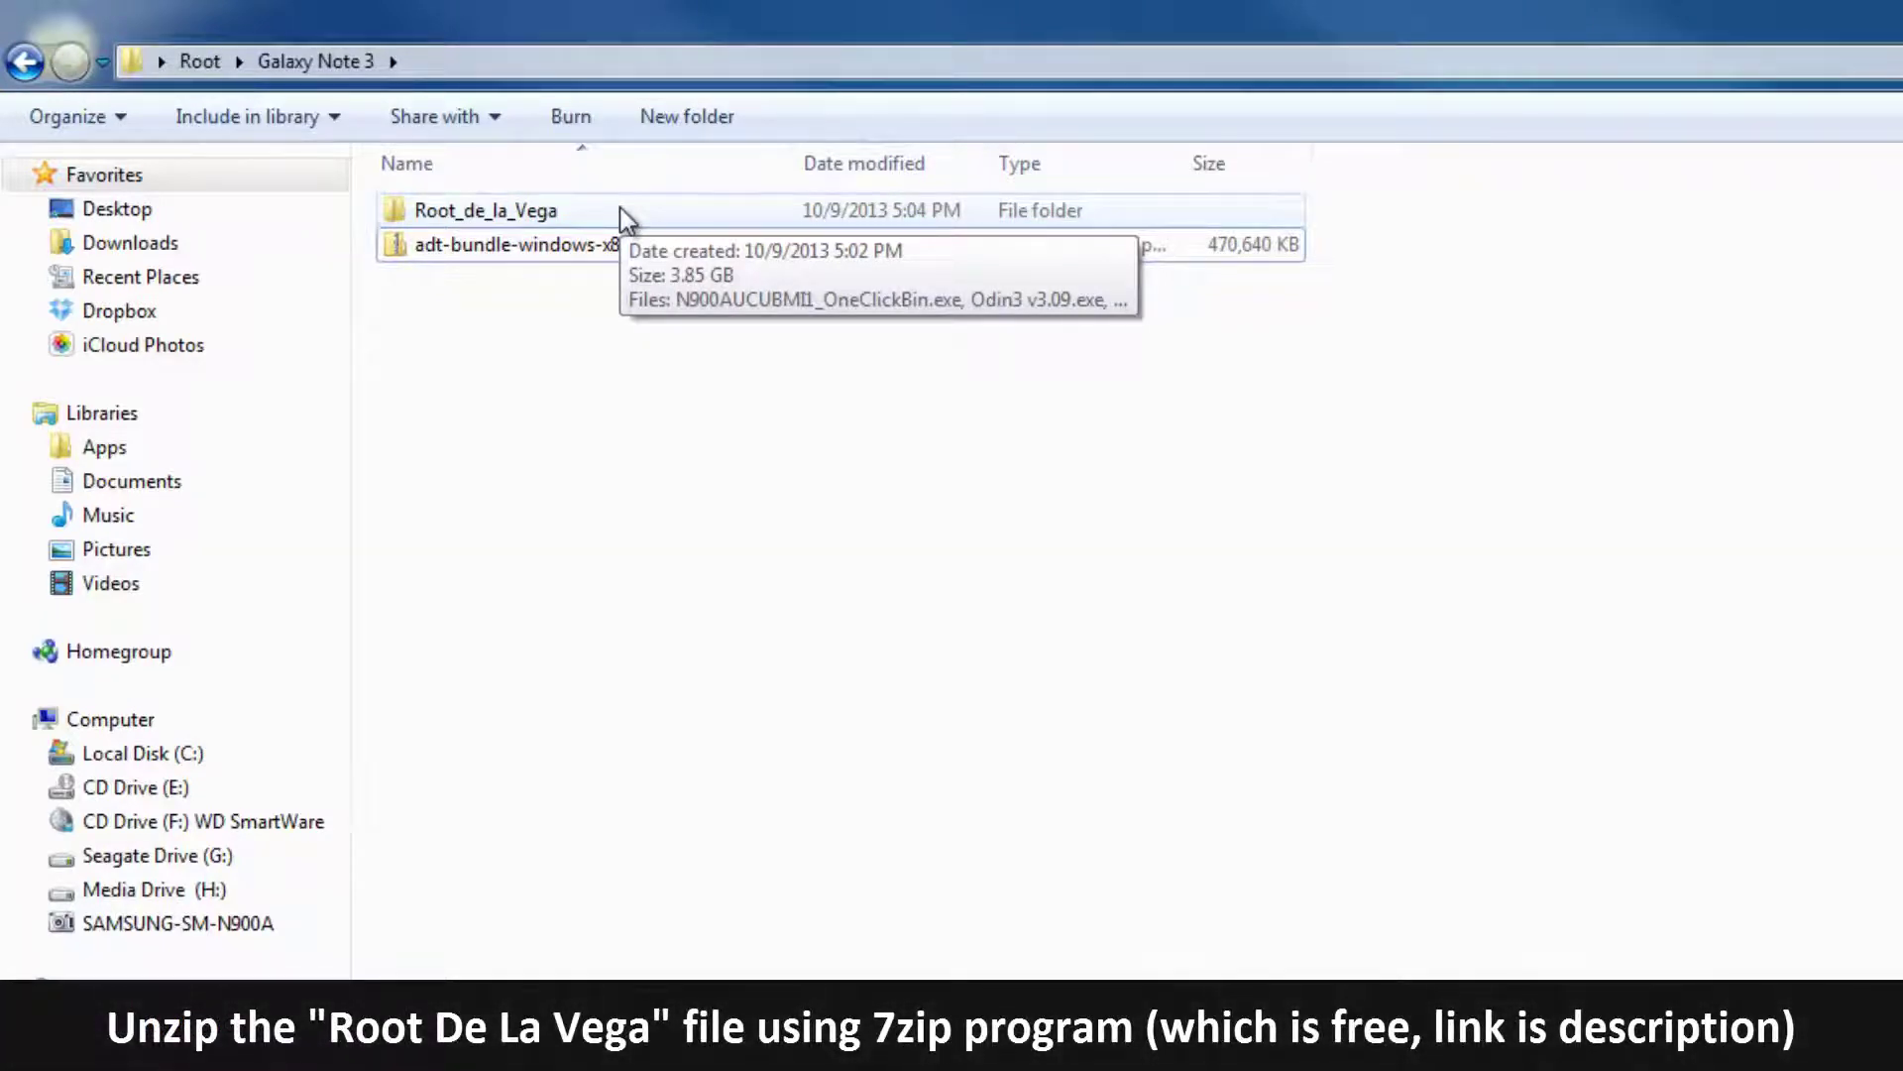
# Extract the adt-bundle zip into its own adt-bundle folder
pyautogui.click(580, 257)
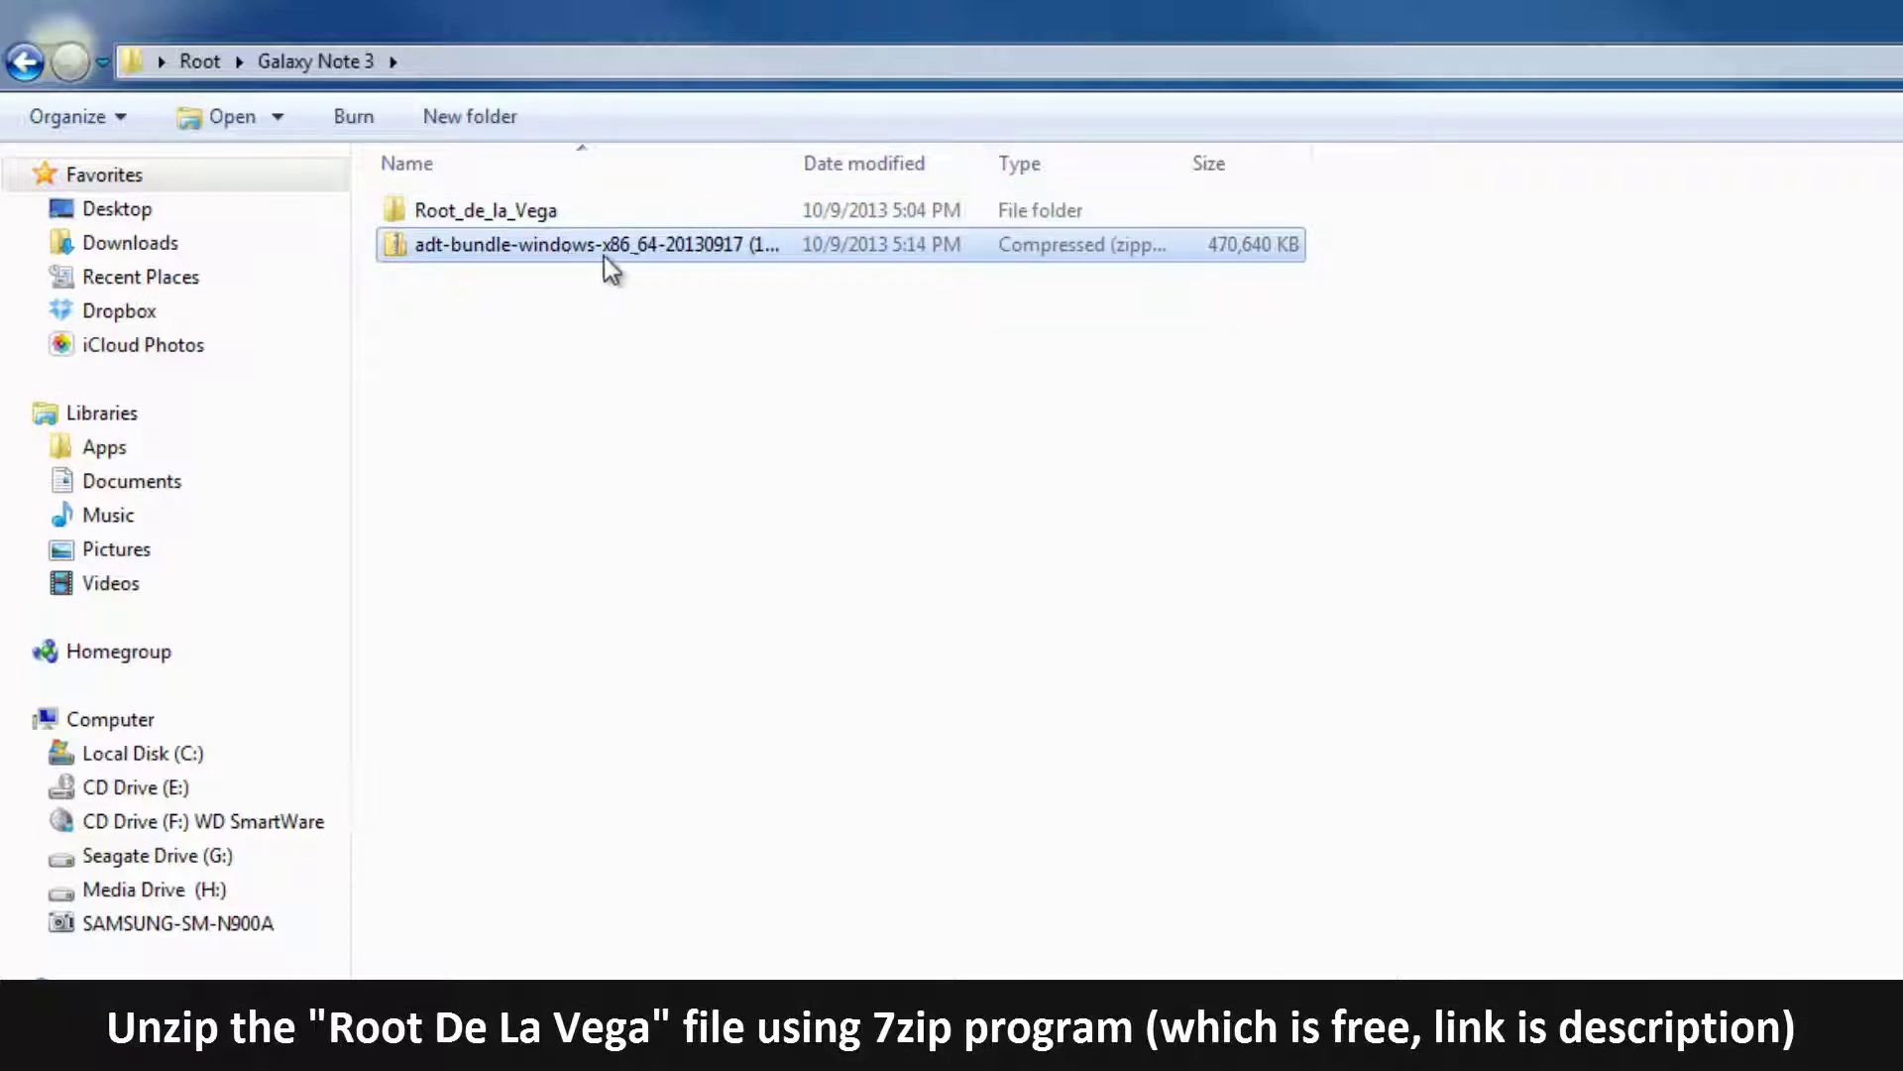
pyautogui.moveTo(790, 163); pyautogui.dragTo(1162, 162)
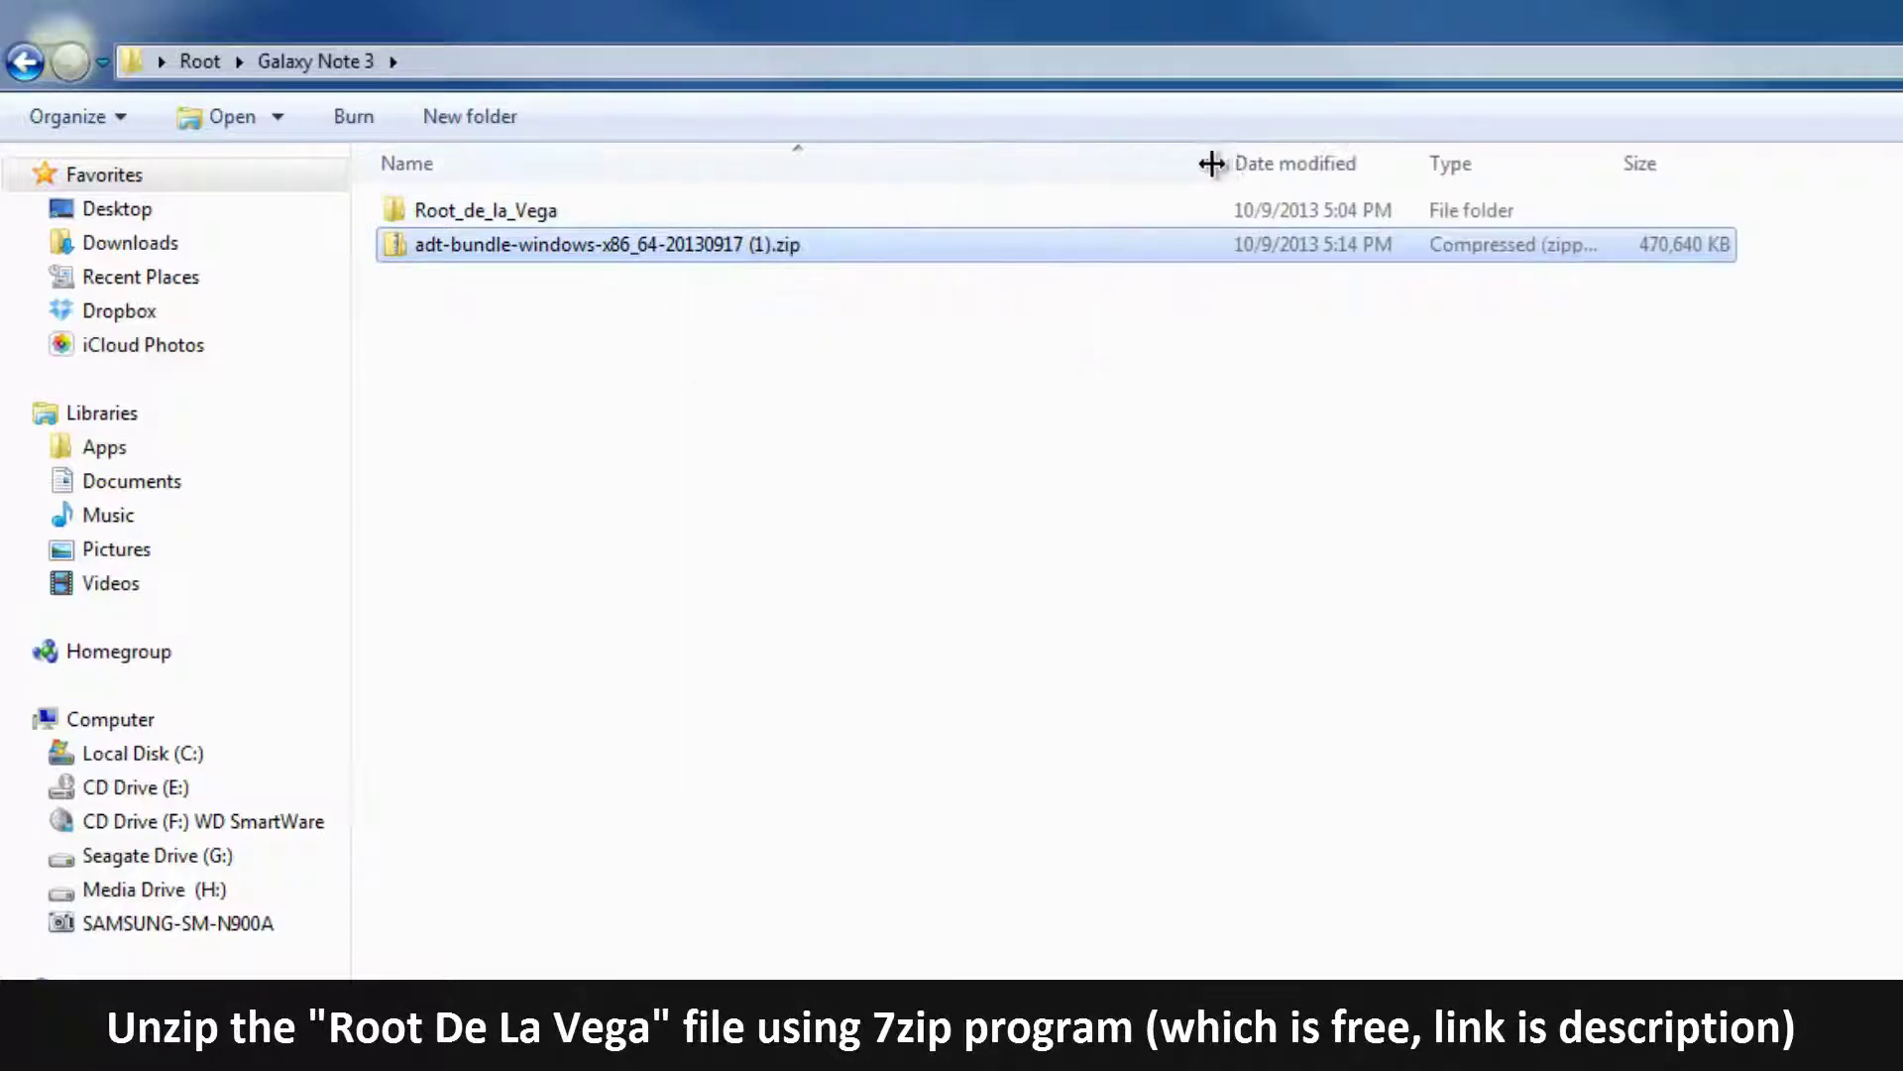
pyautogui.rightClick(654, 245)
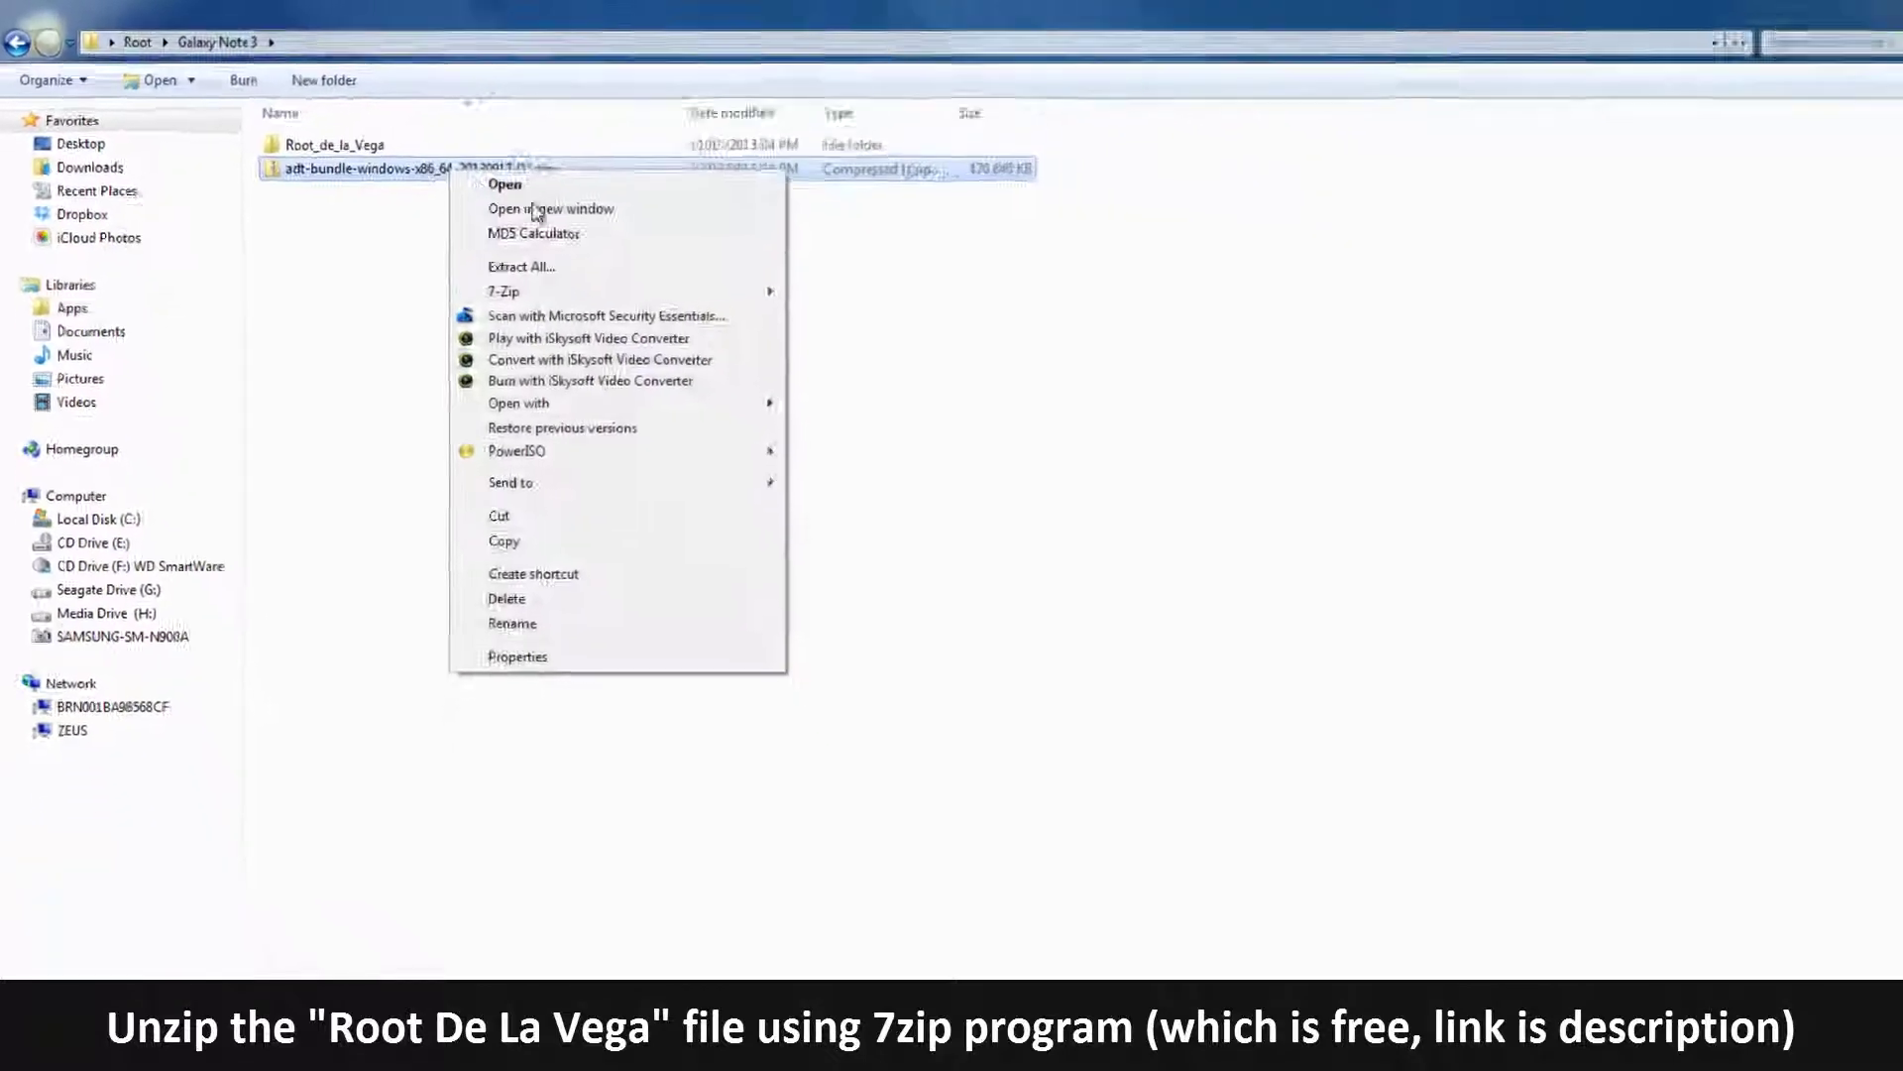
pyautogui.click(512, 260)
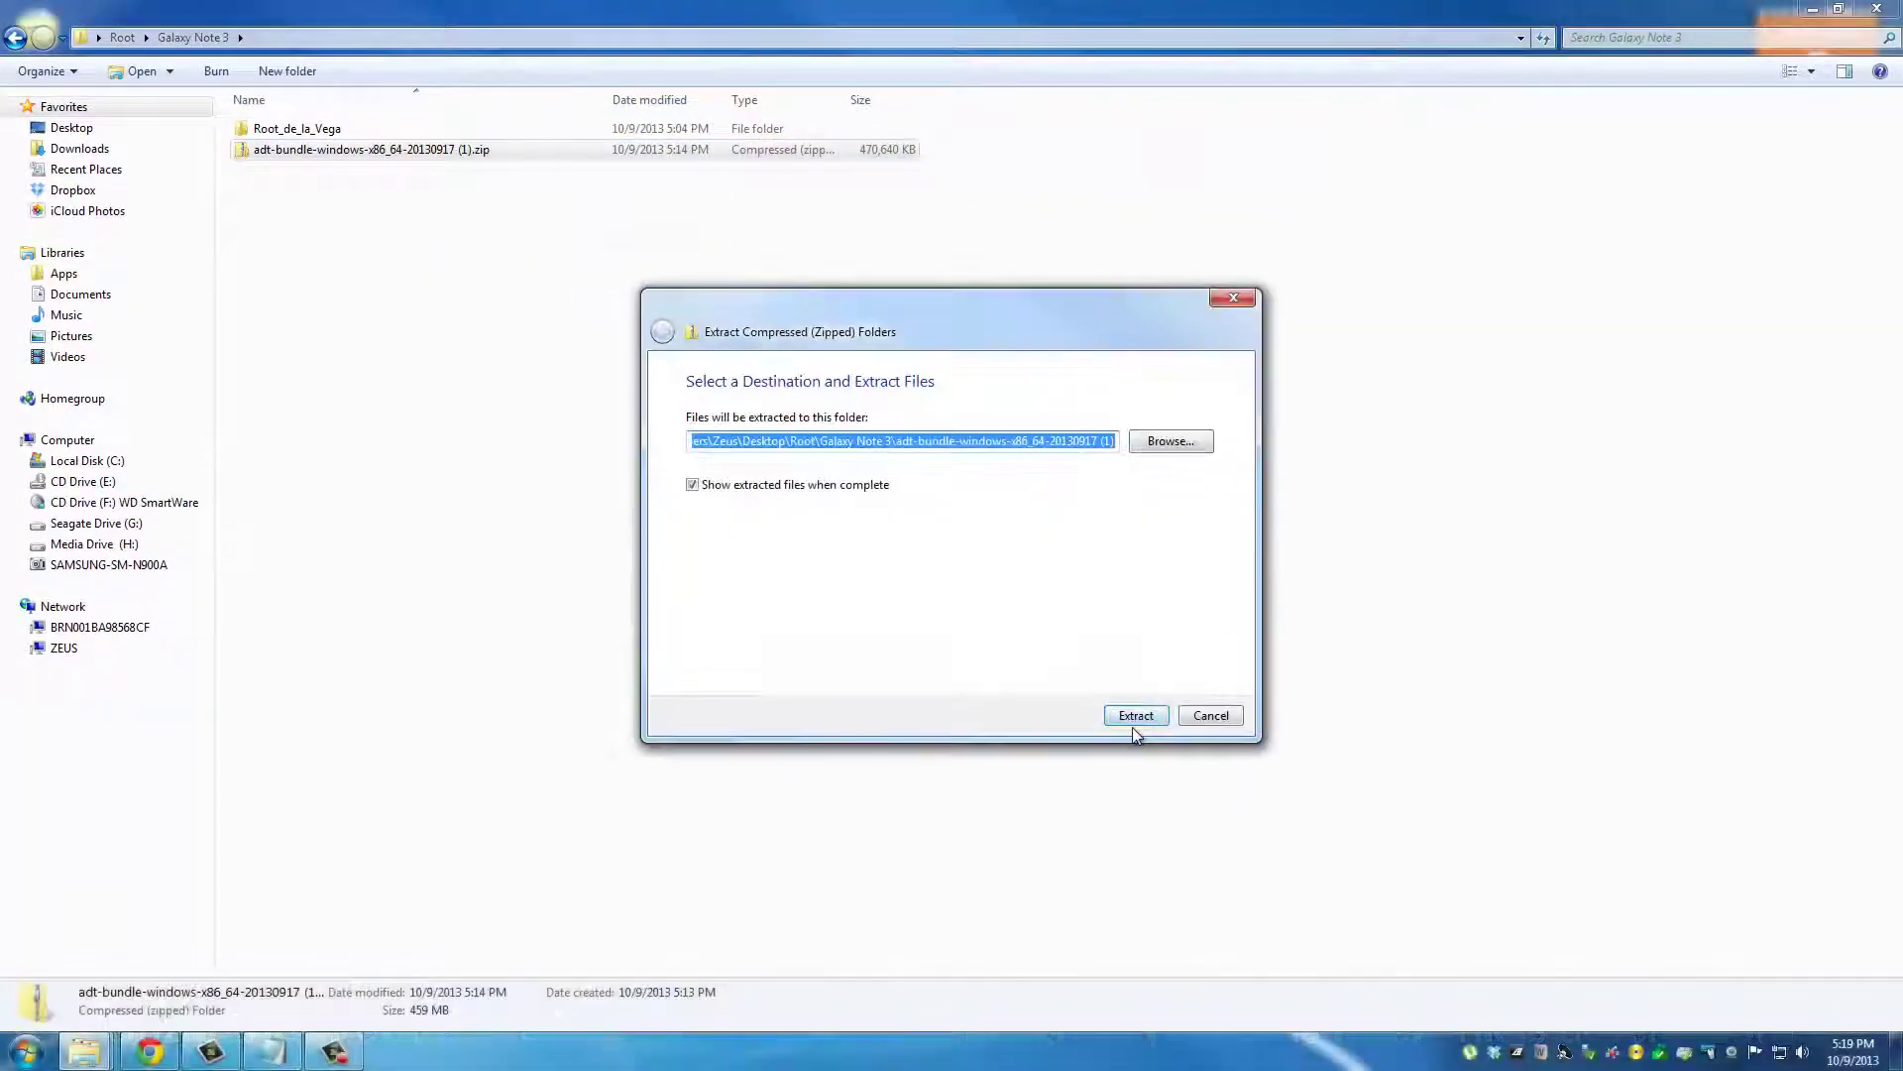
pyautogui.click(1136, 720)
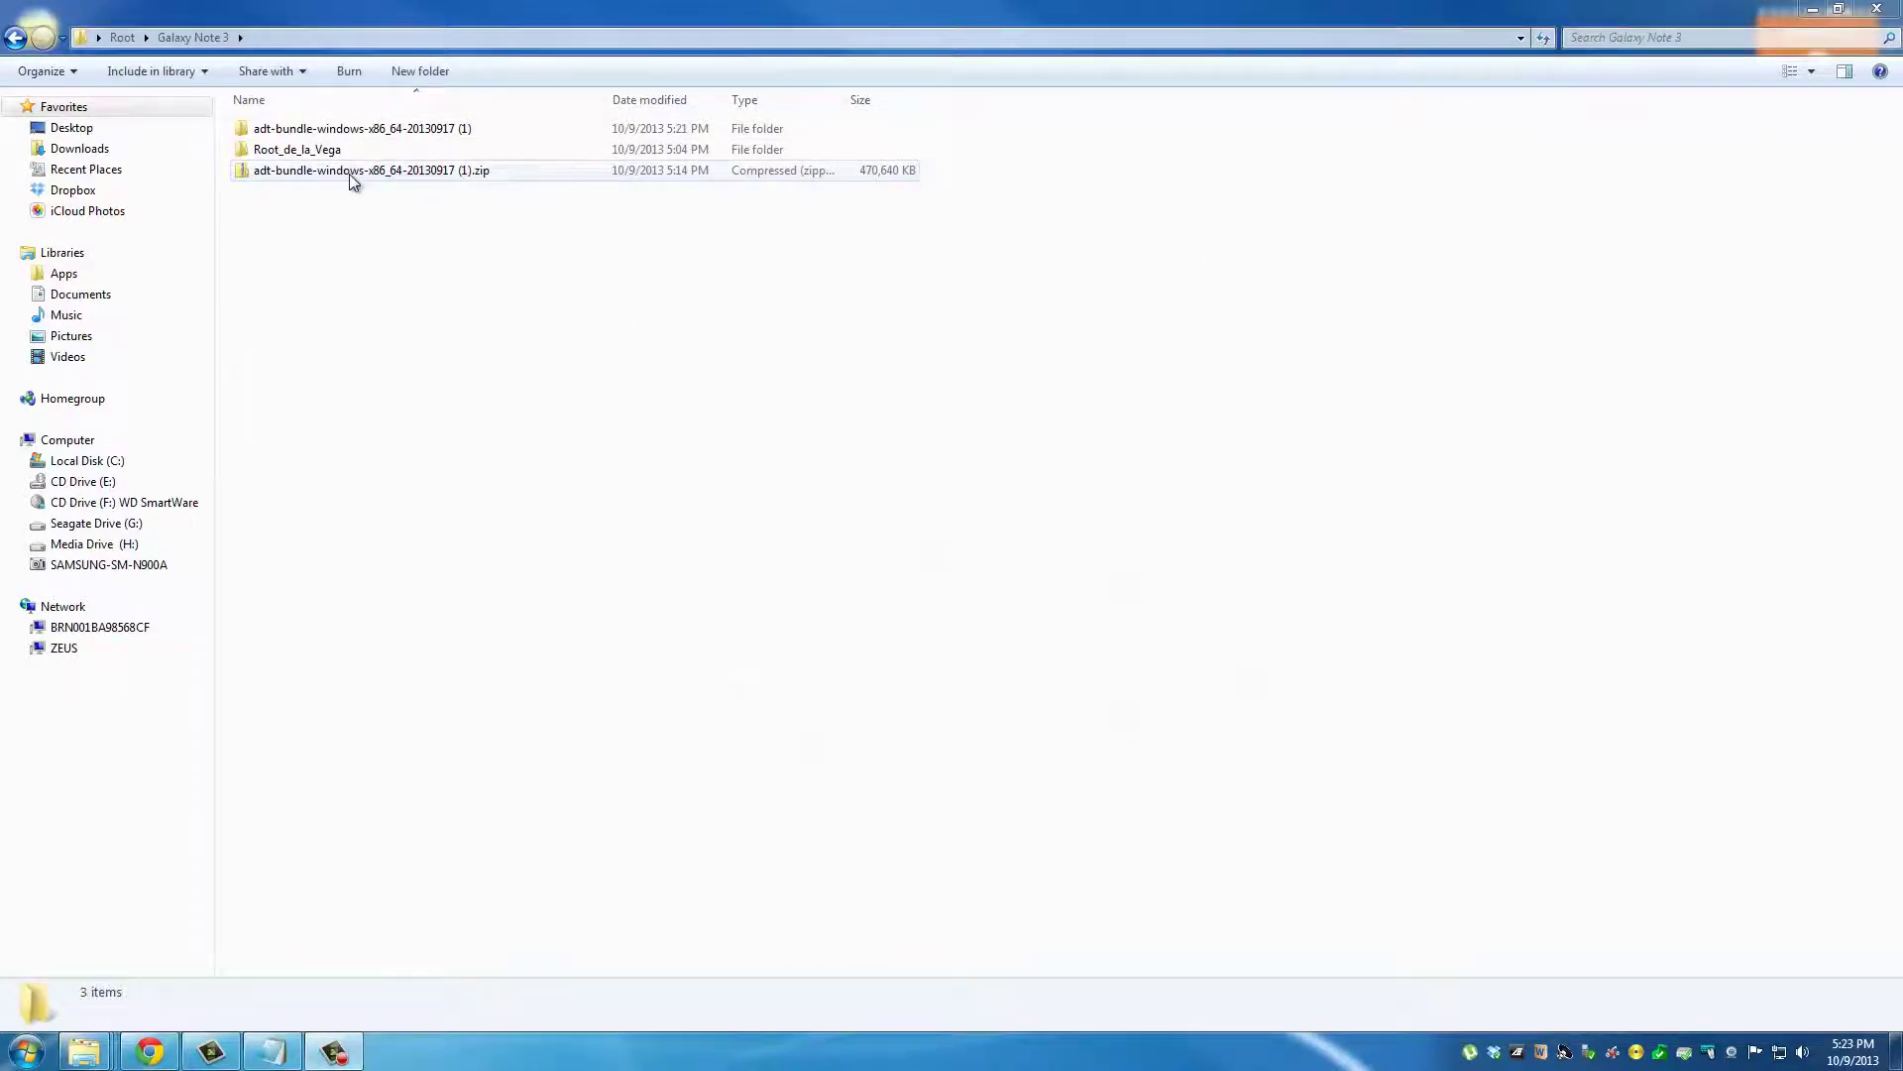
# Delete the adt-bundle zip archive from Galaxy Note 3
pyautogui.click(392, 180)
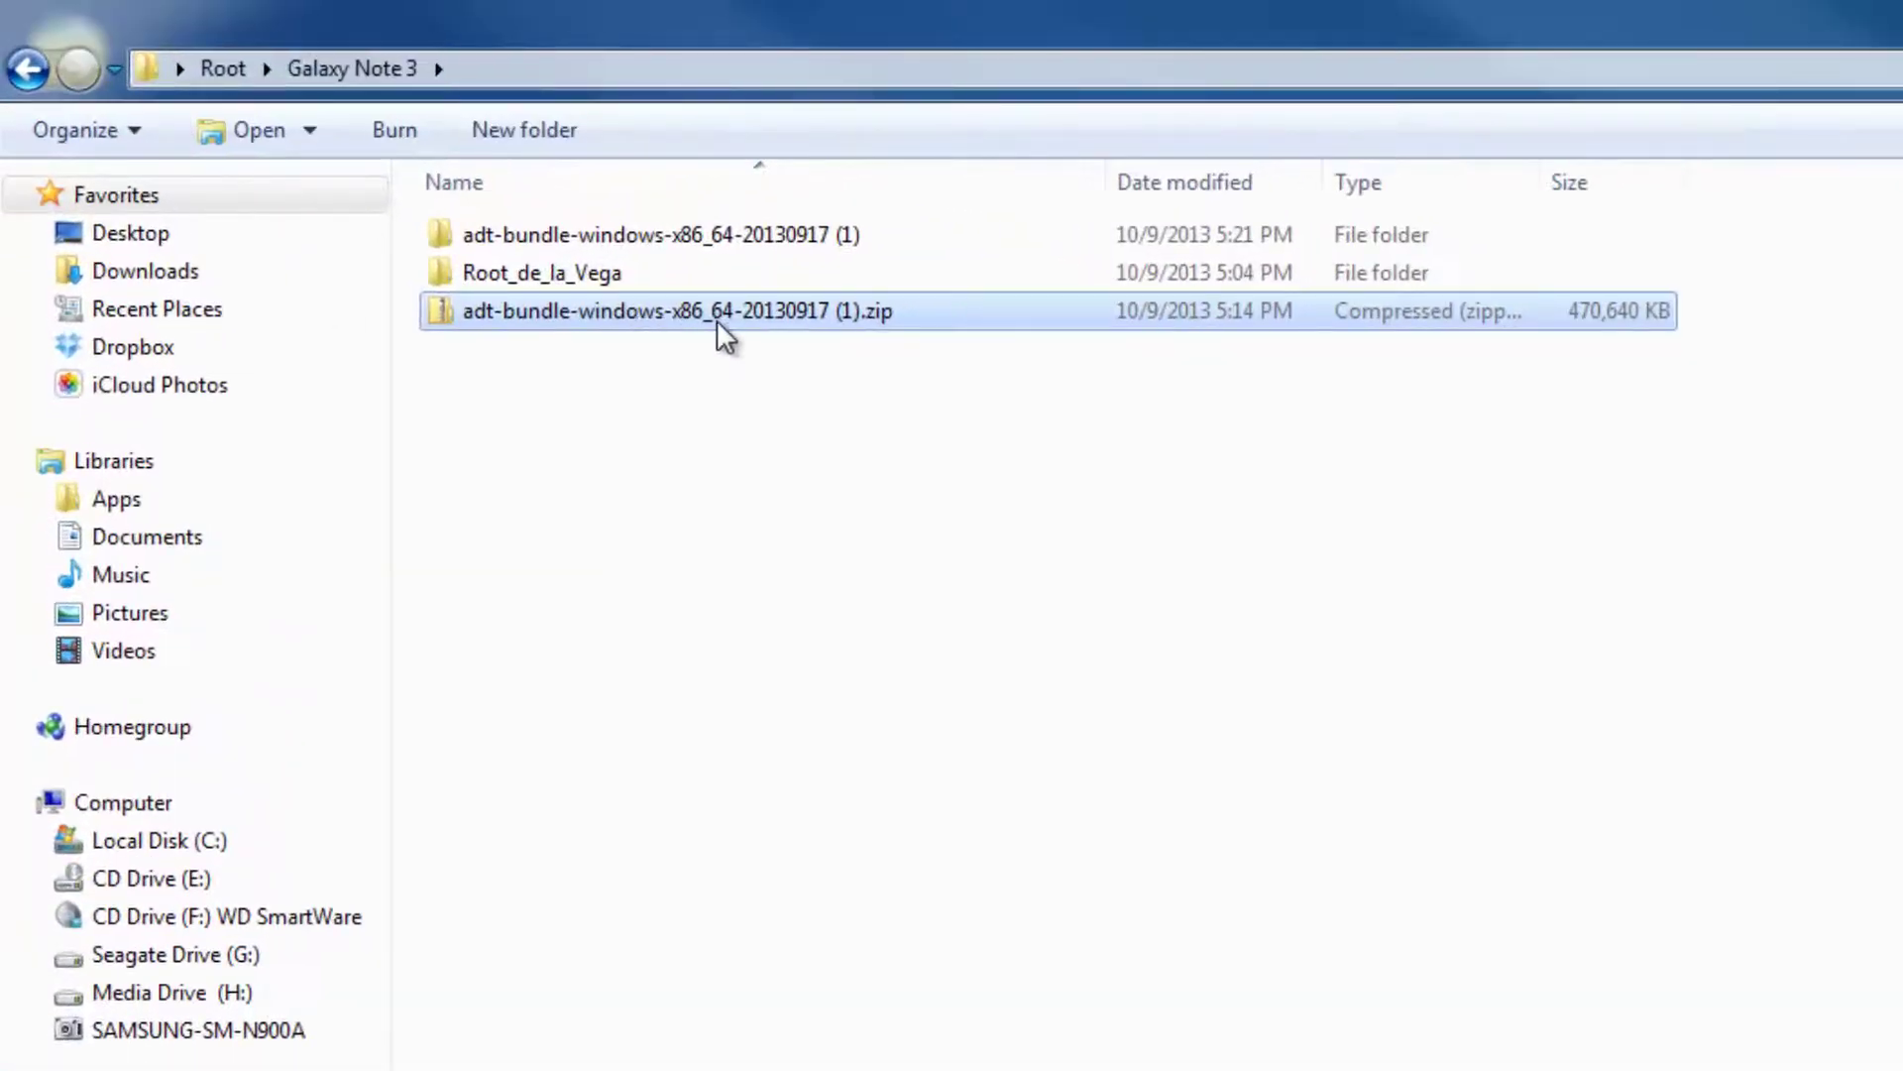
pyautogui.rightClick(746, 317)
pyautogui.click(1042, 1013)
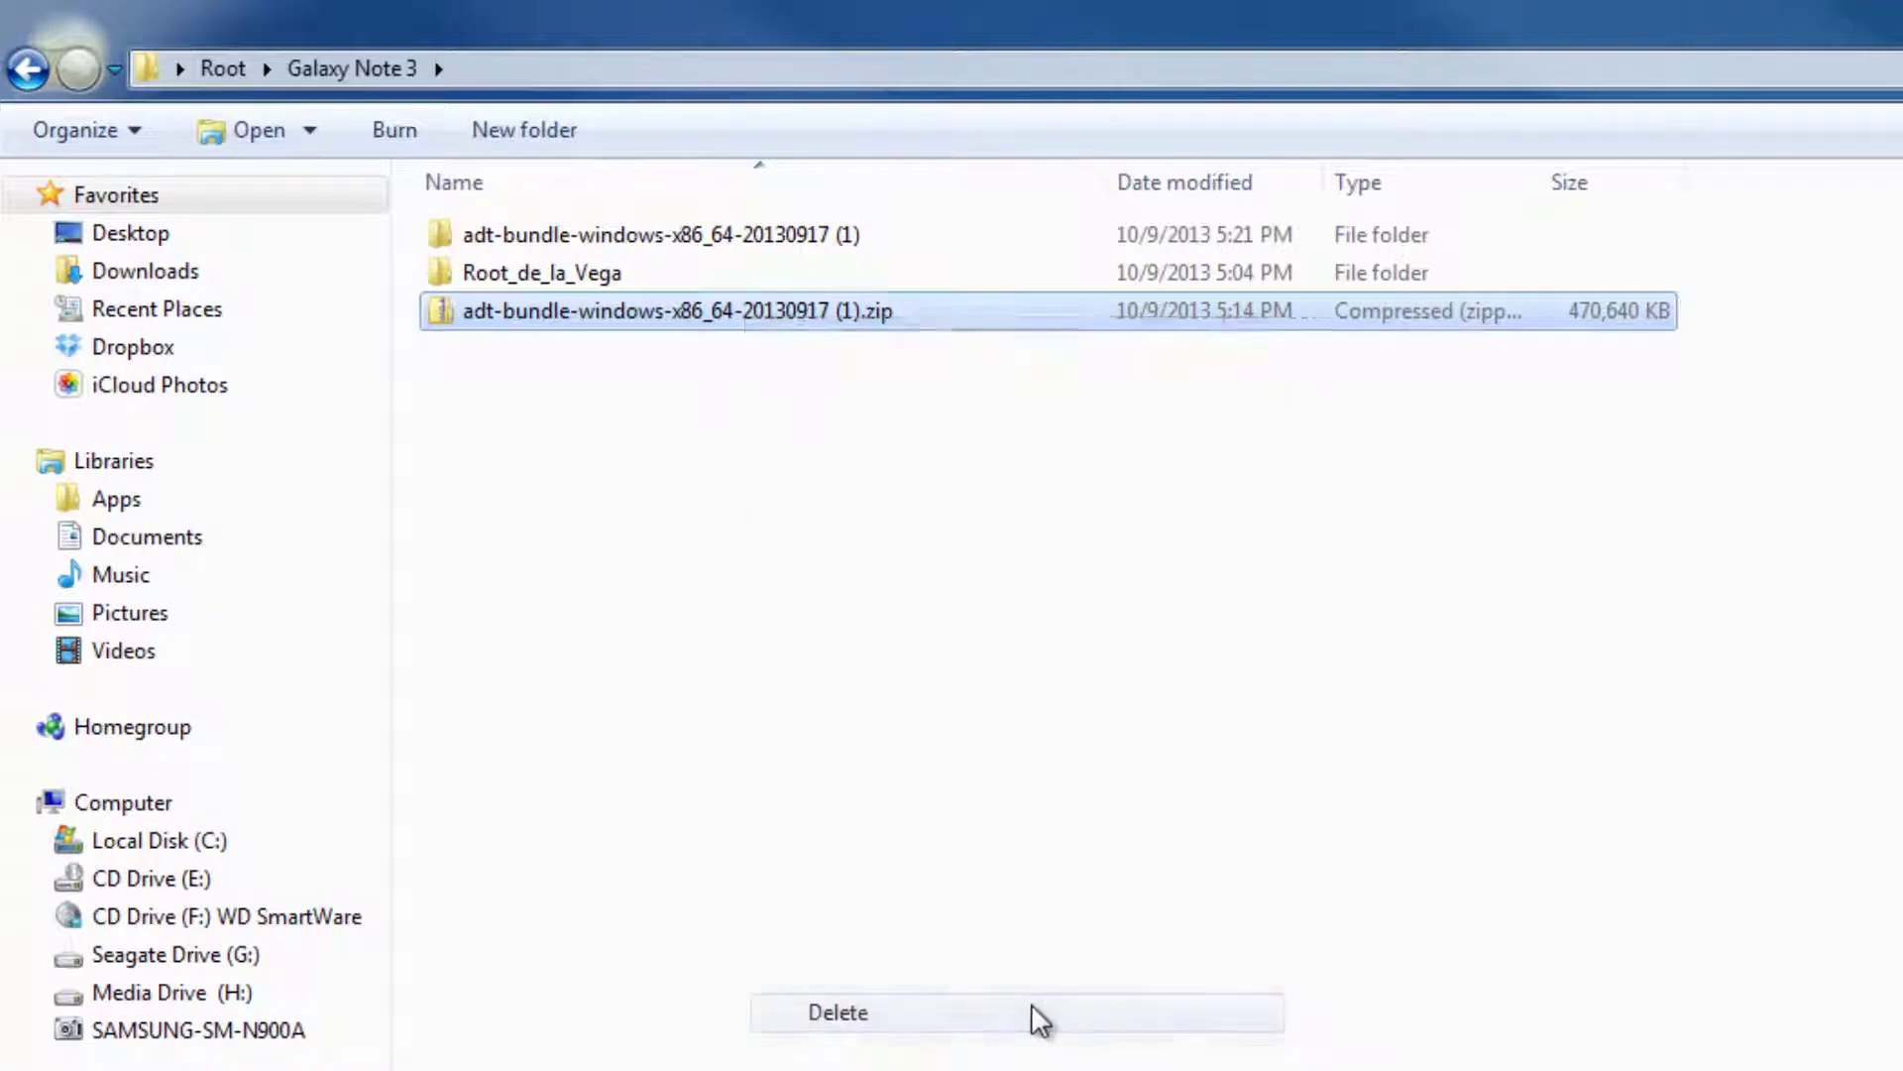
pyautogui.press('Return')
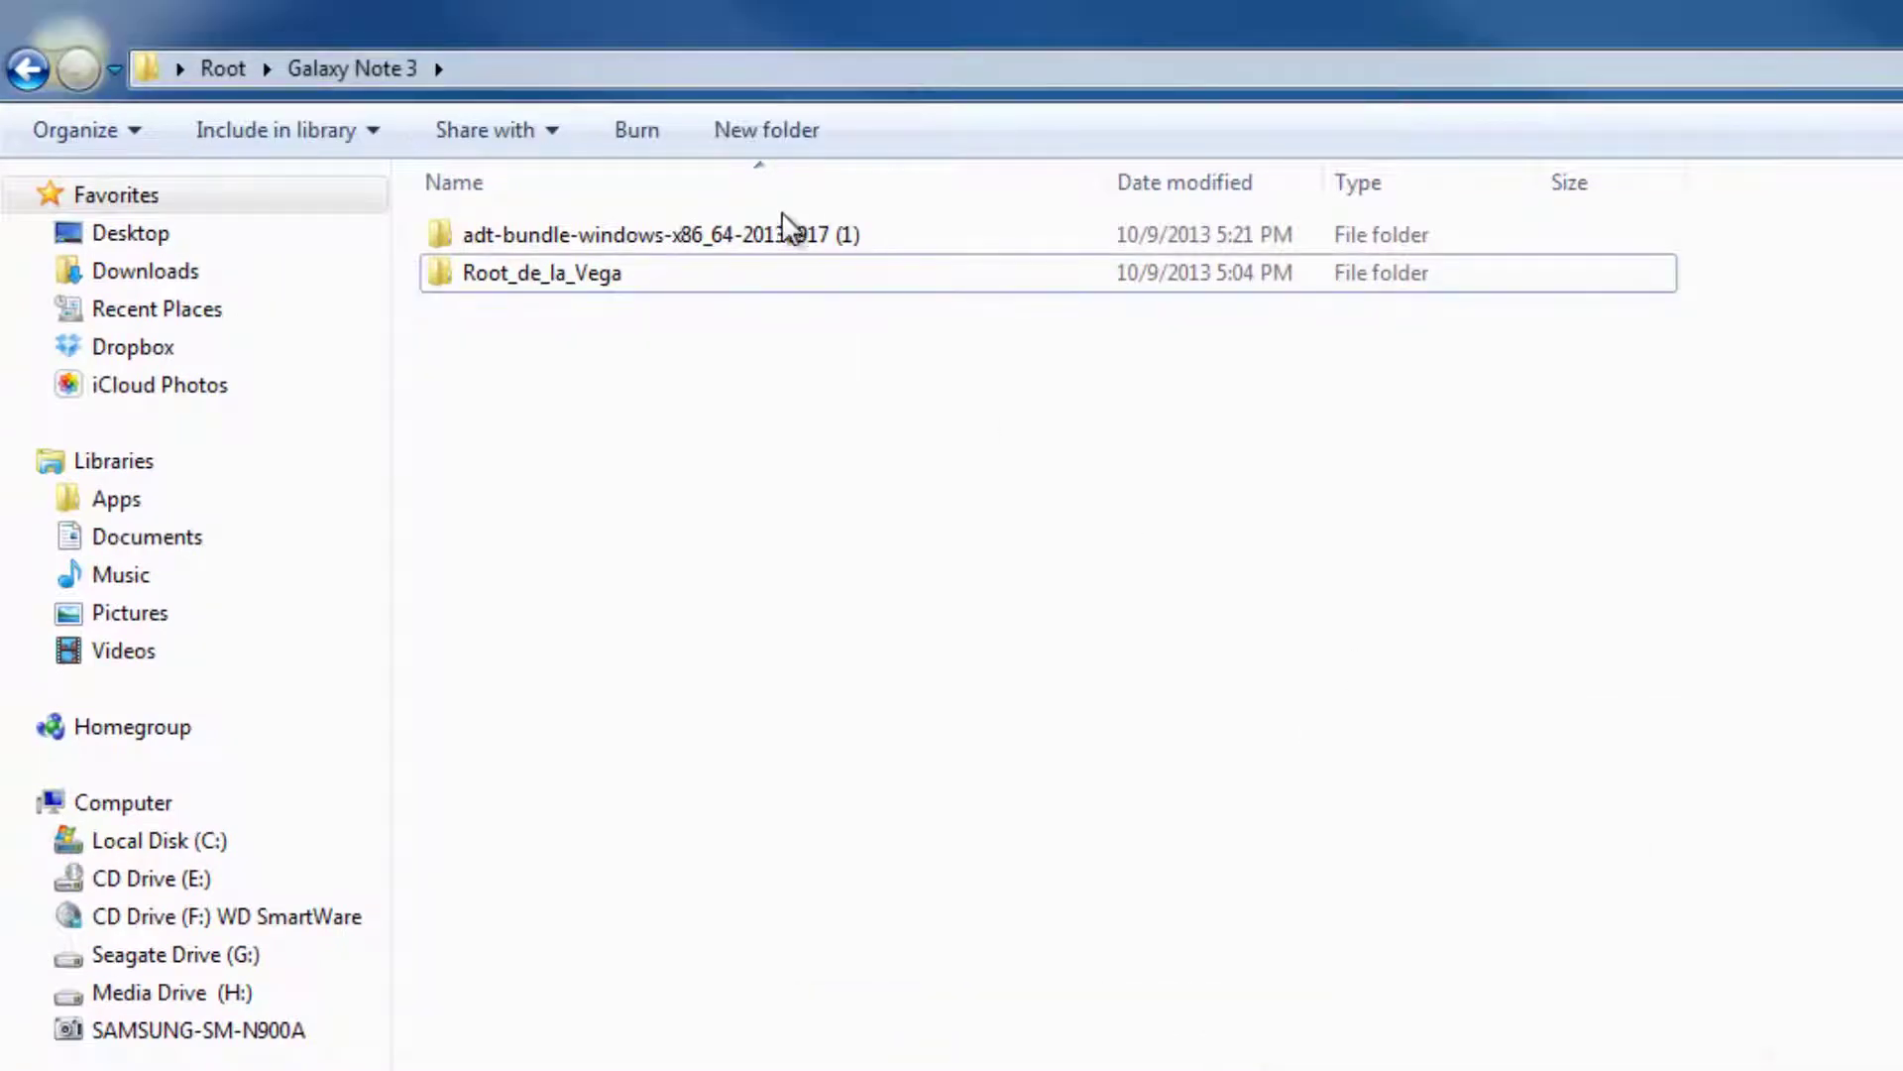
# Copy the platform-tools folder from adt-bundle\sdk into the Galaxy Note 3 folder
pyautogui.click(701, 228)
pyautogui.doubleClick(702, 239)
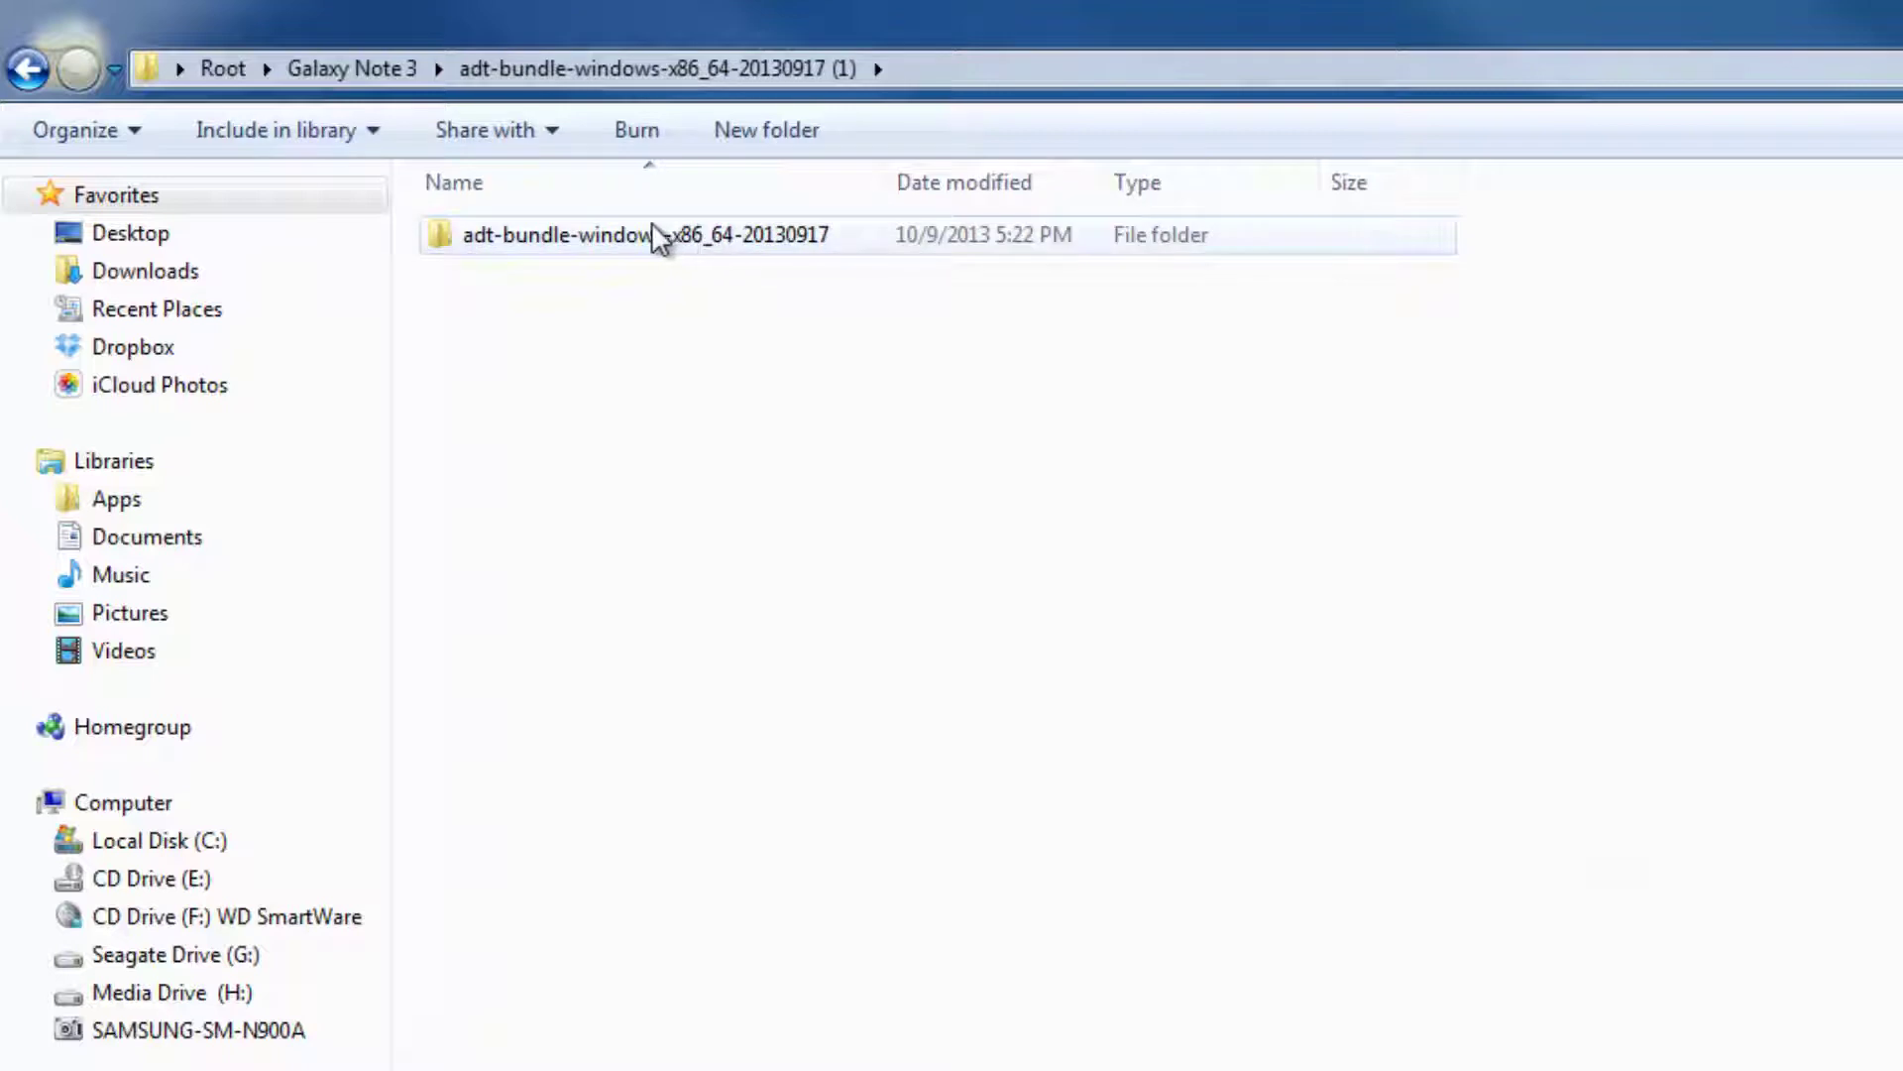
pyautogui.doubleClick(651, 234)
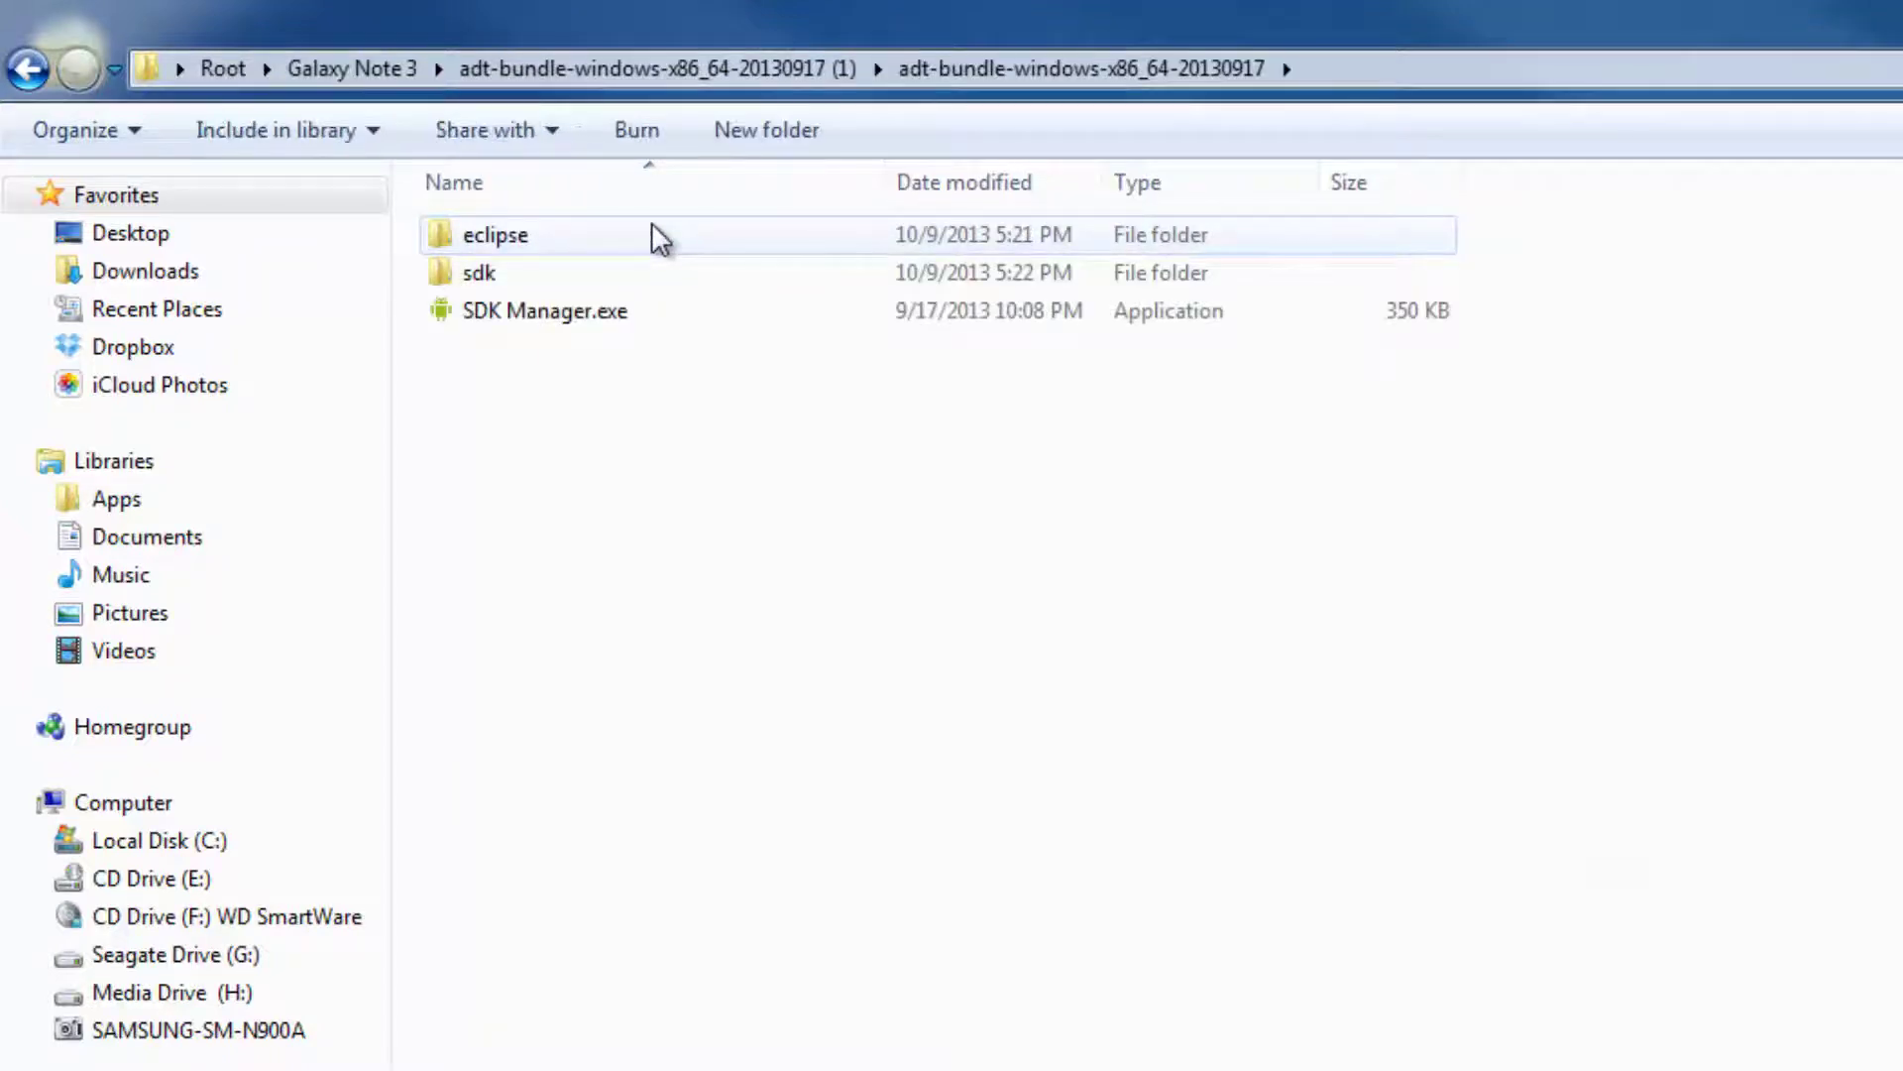
pyautogui.doubleClick(557, 277)
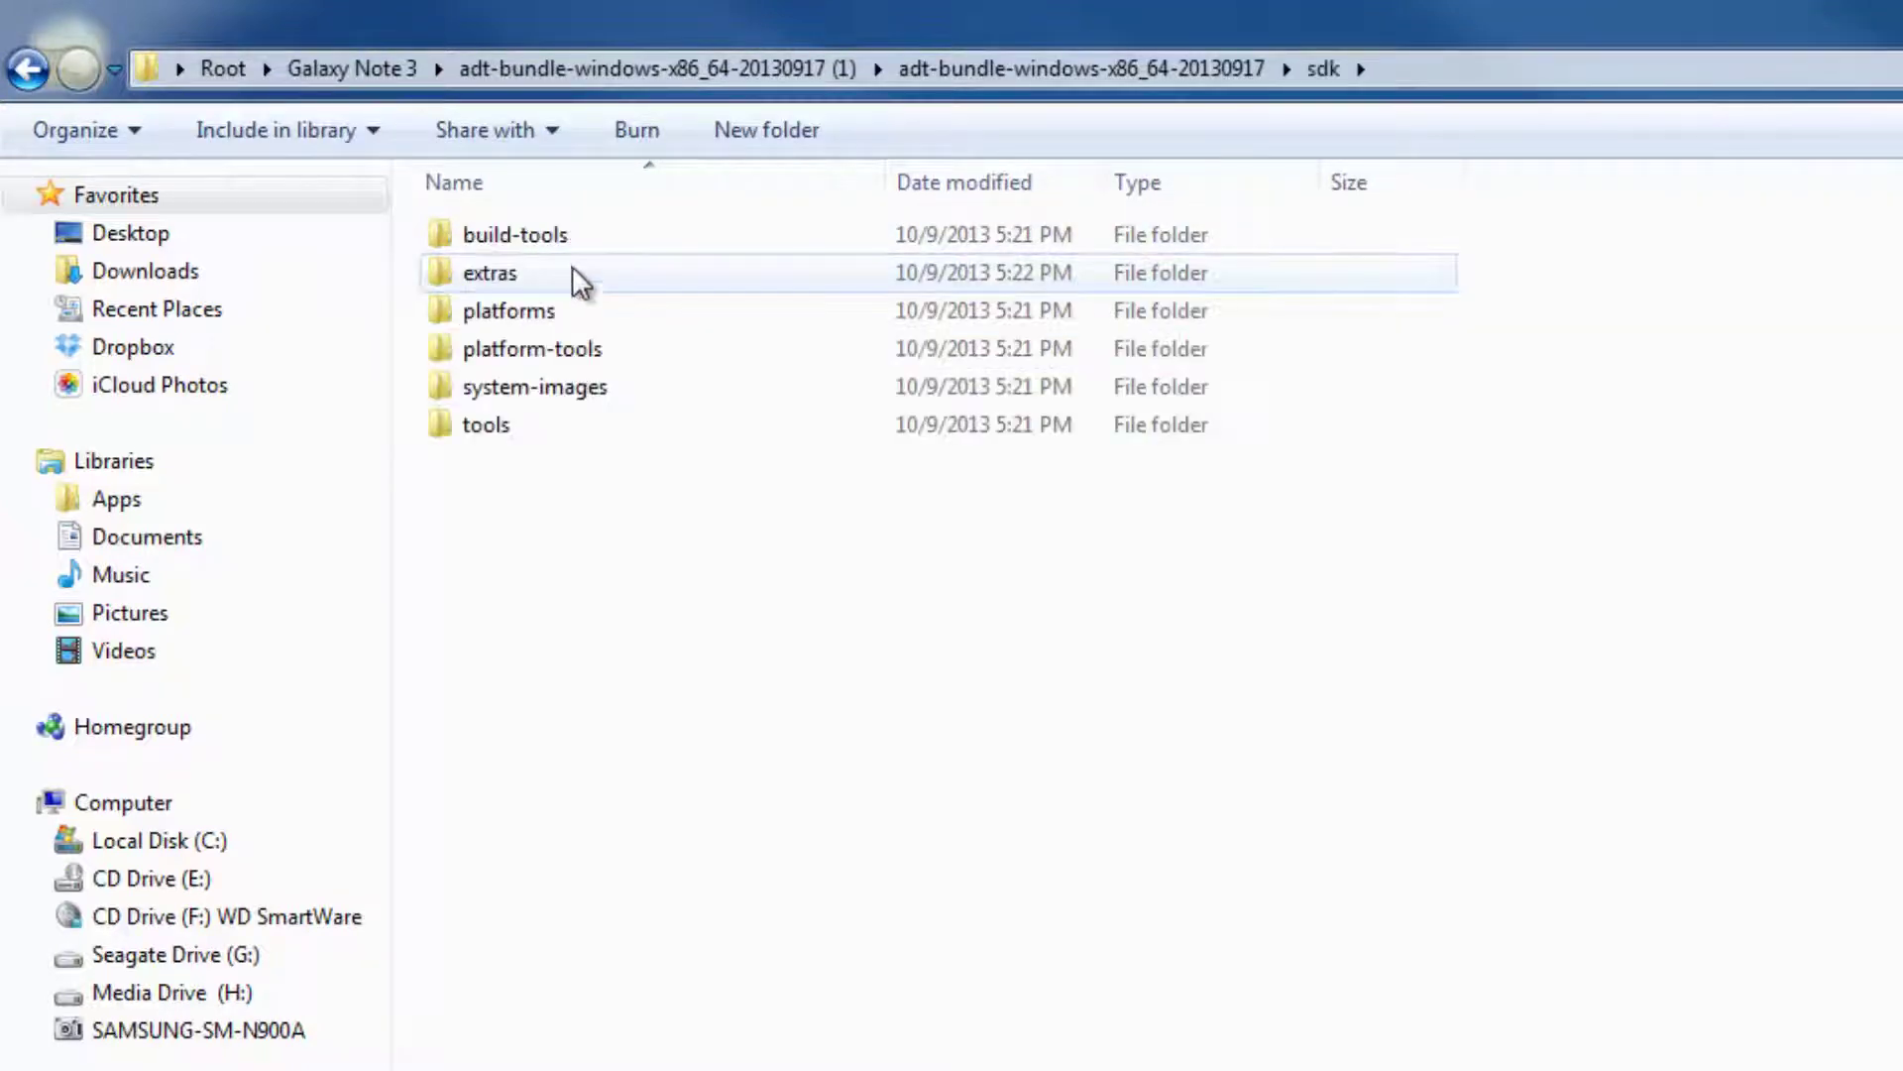
pyautogui.click(593, 353)
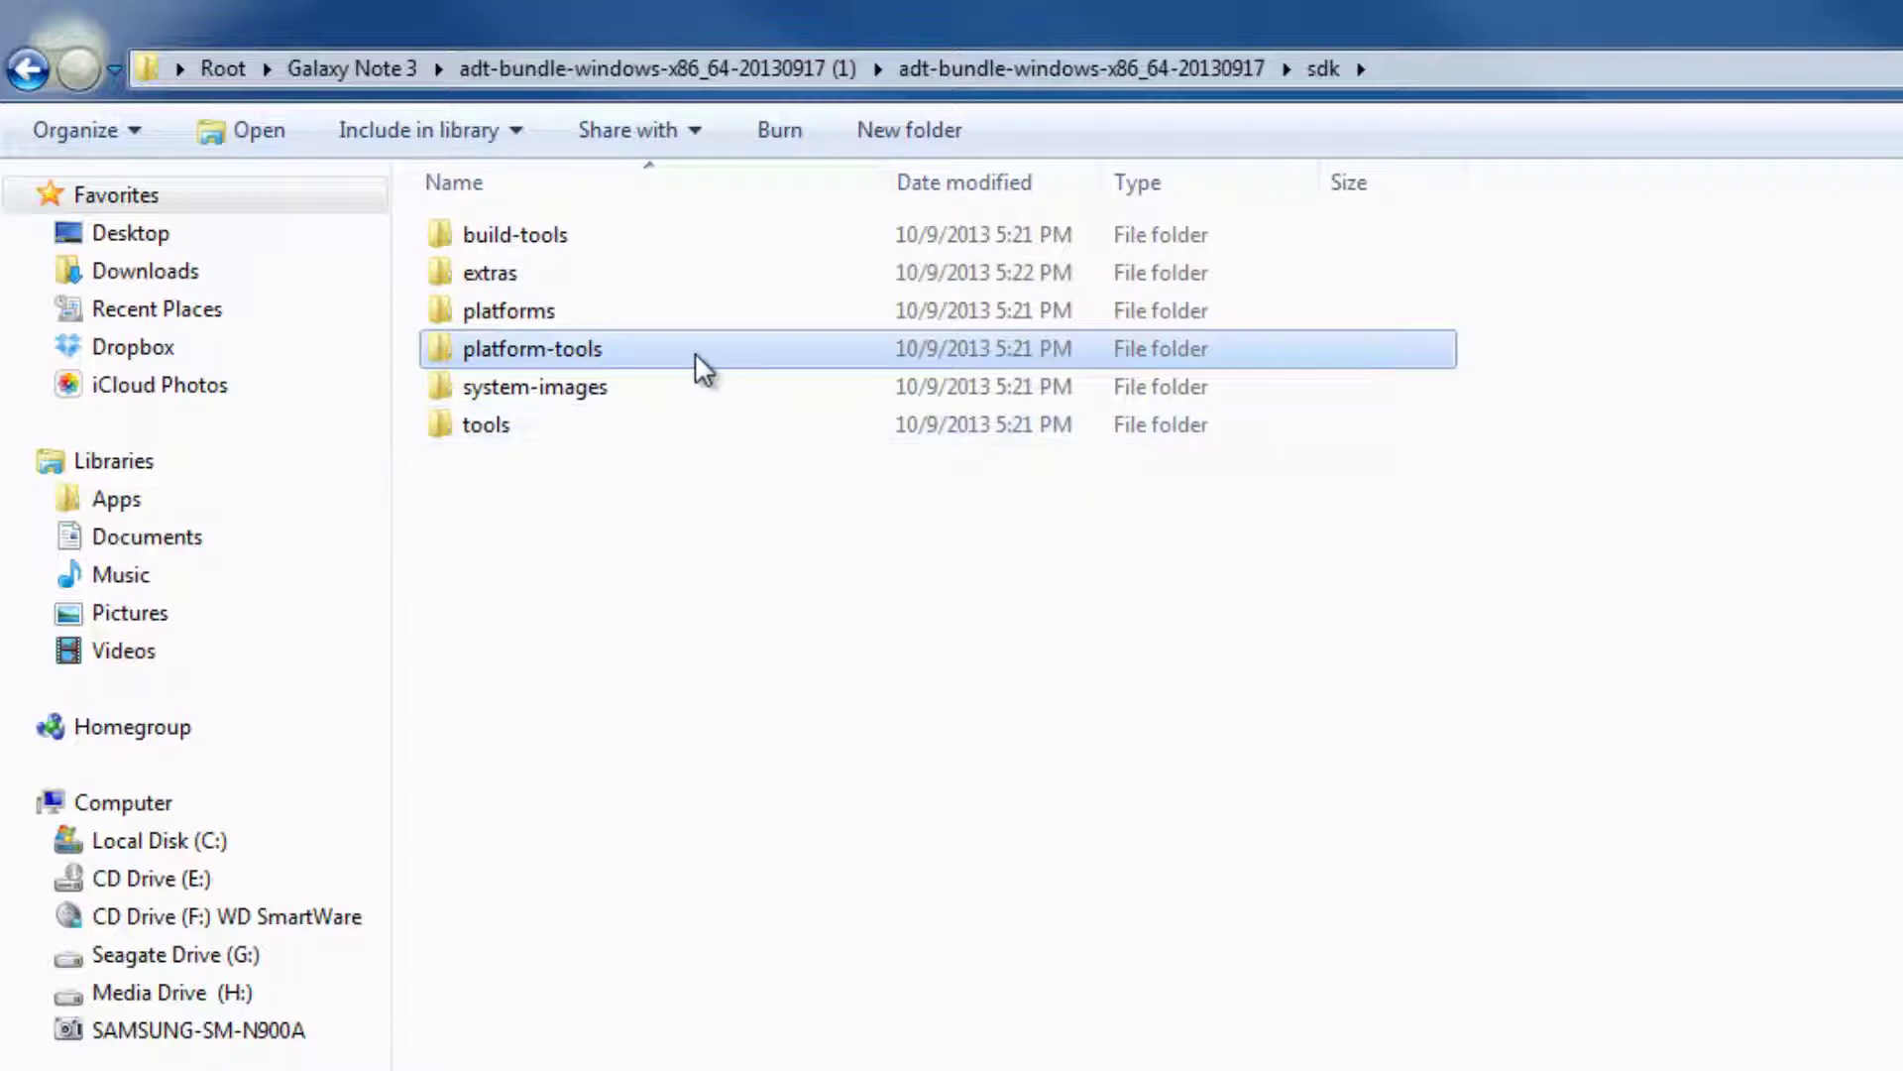
pyautogui.rightClick(629, 348)
pyautogui.press('Escape')
pyautogui.click(43, 83)
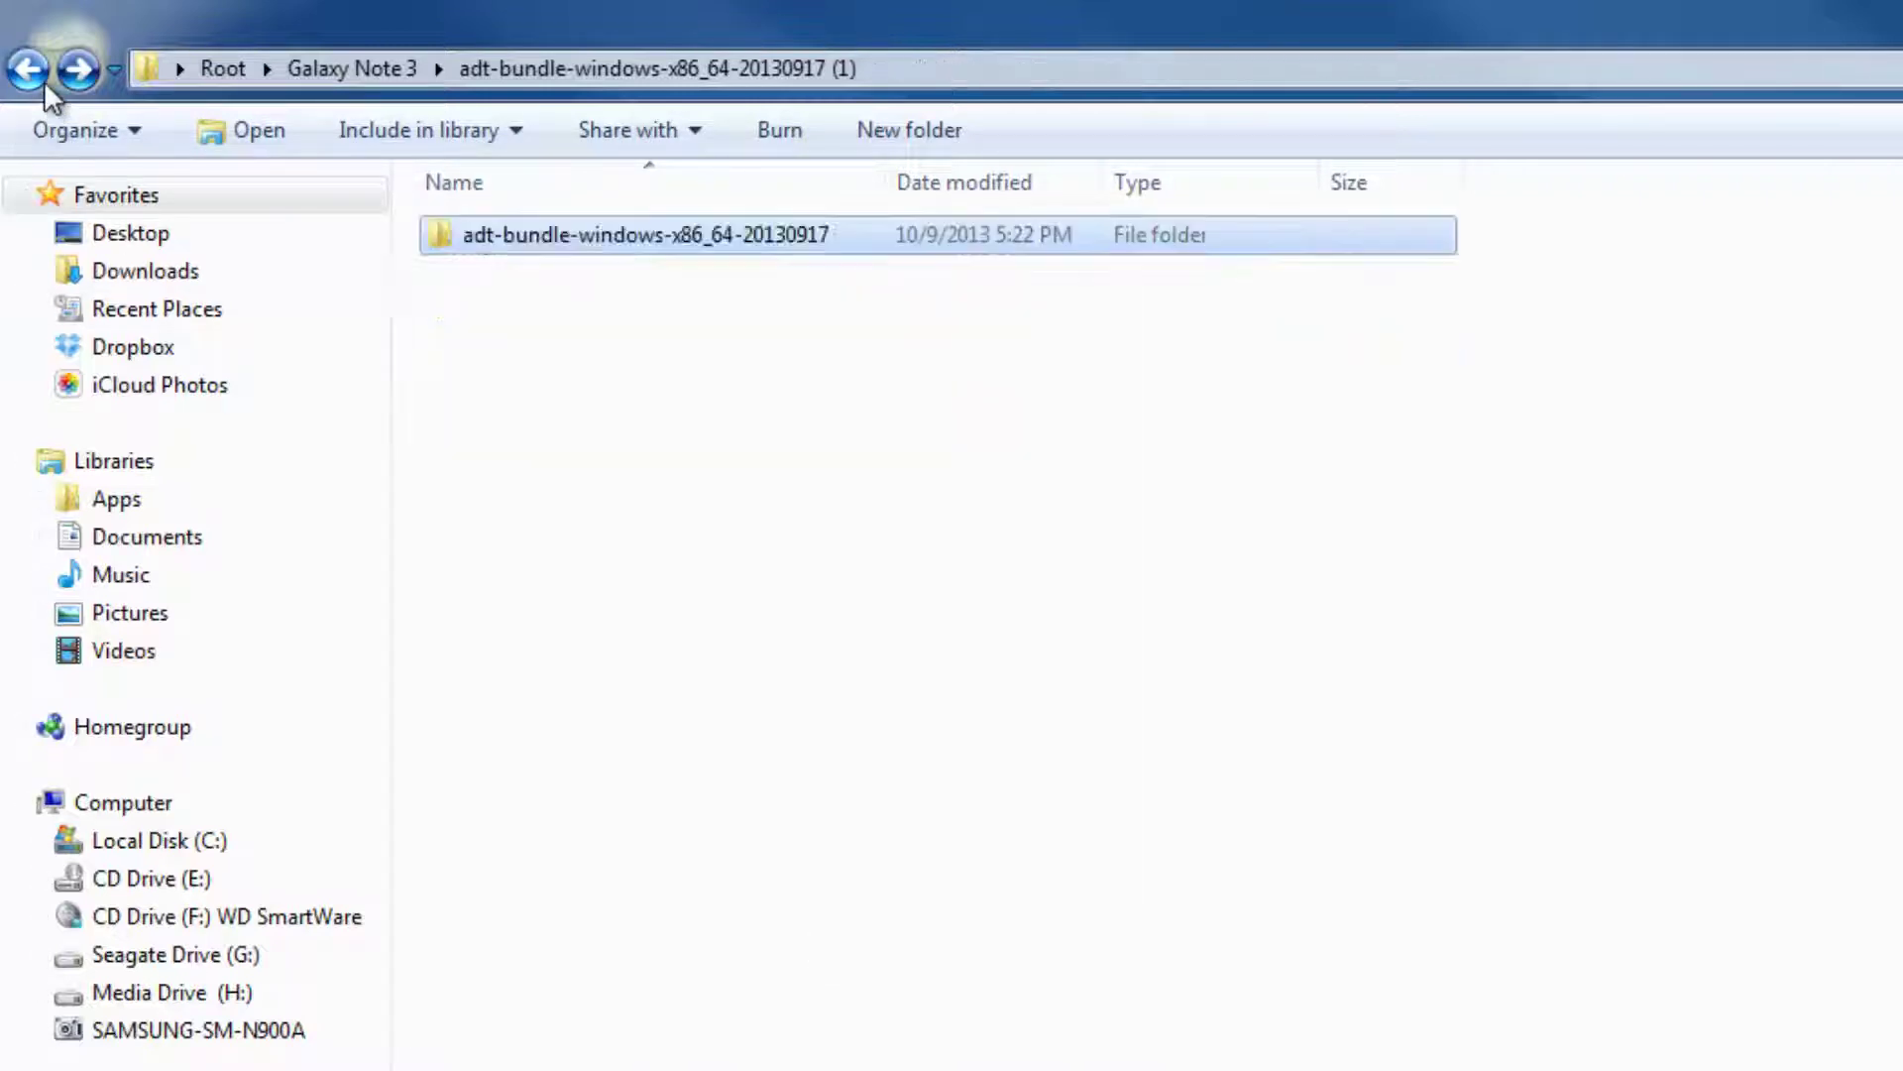
pyautogui.click(43, 81)
pyautogui.click(648, 473)
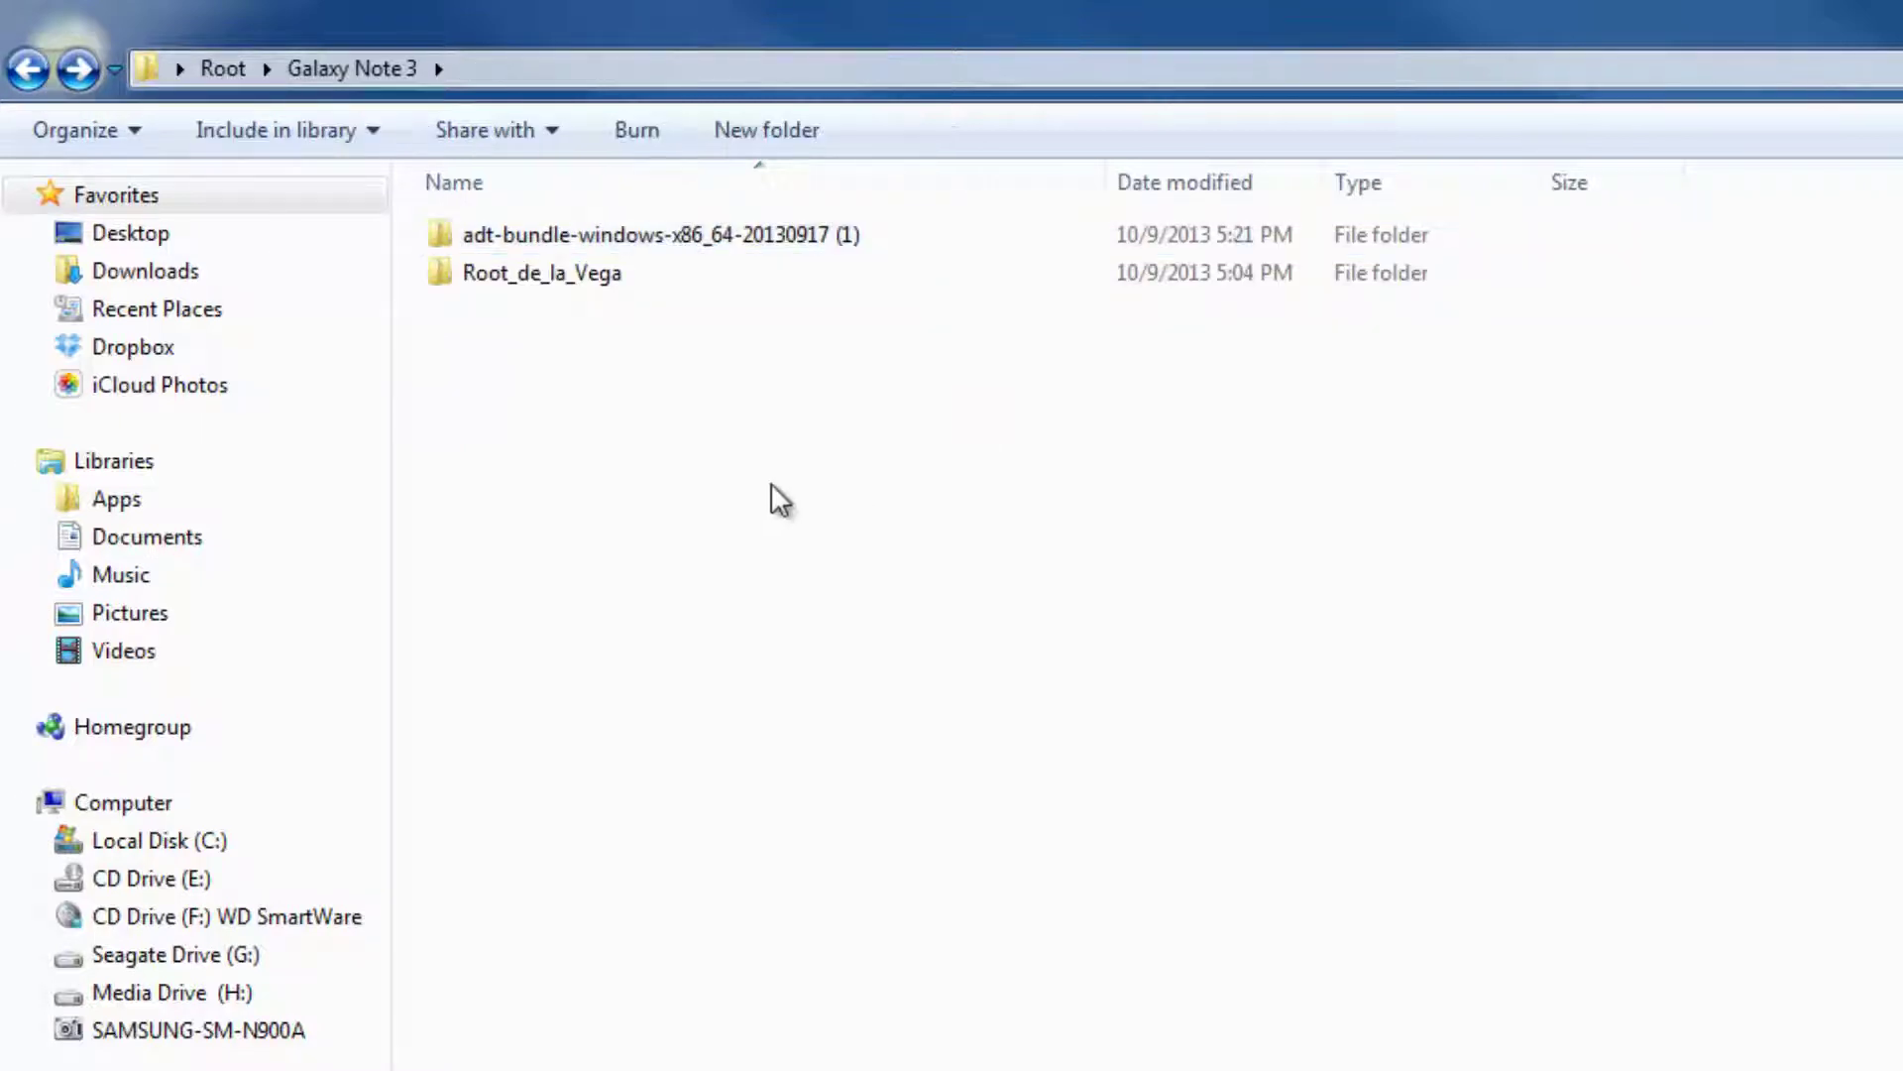
pyautogui.rightClick(544, 446)
pyautogui.click(796, 745)
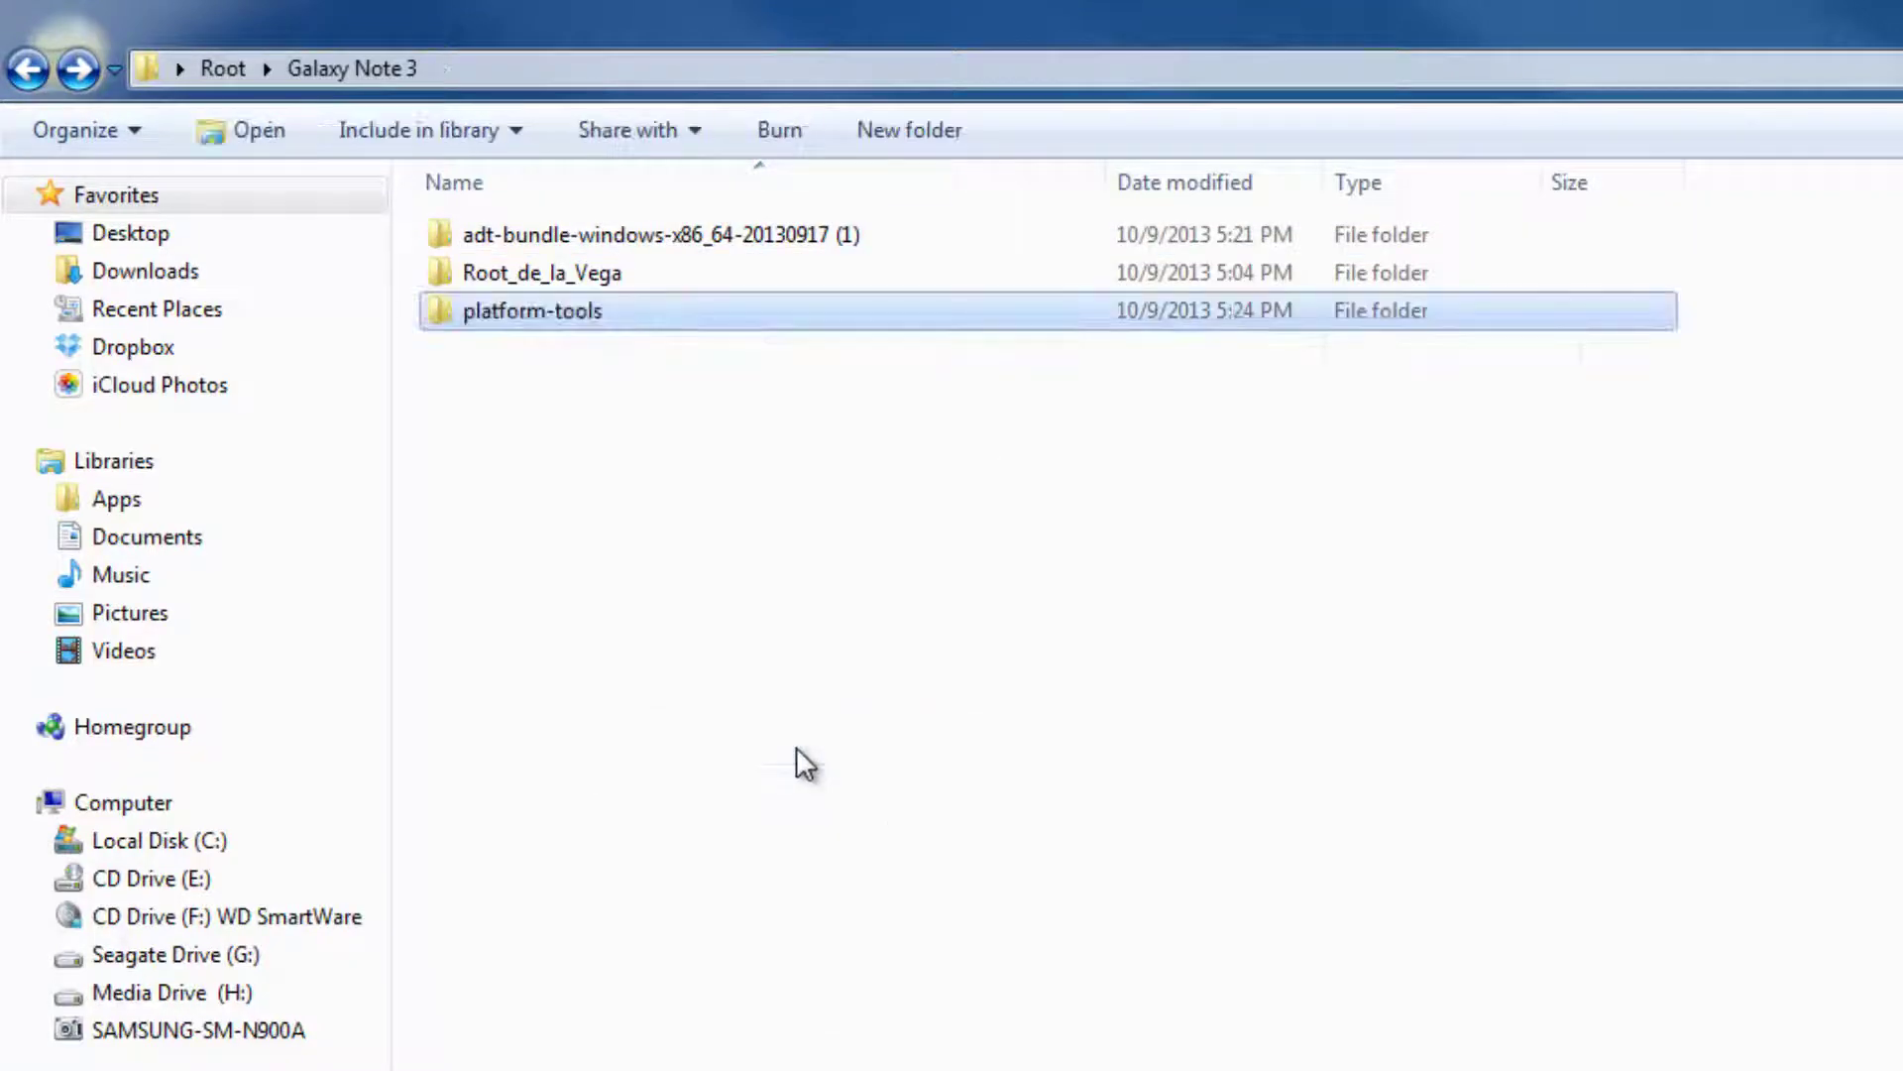
# Permanently delete the adt-bundle folder
pyautogui.click(726, 251)
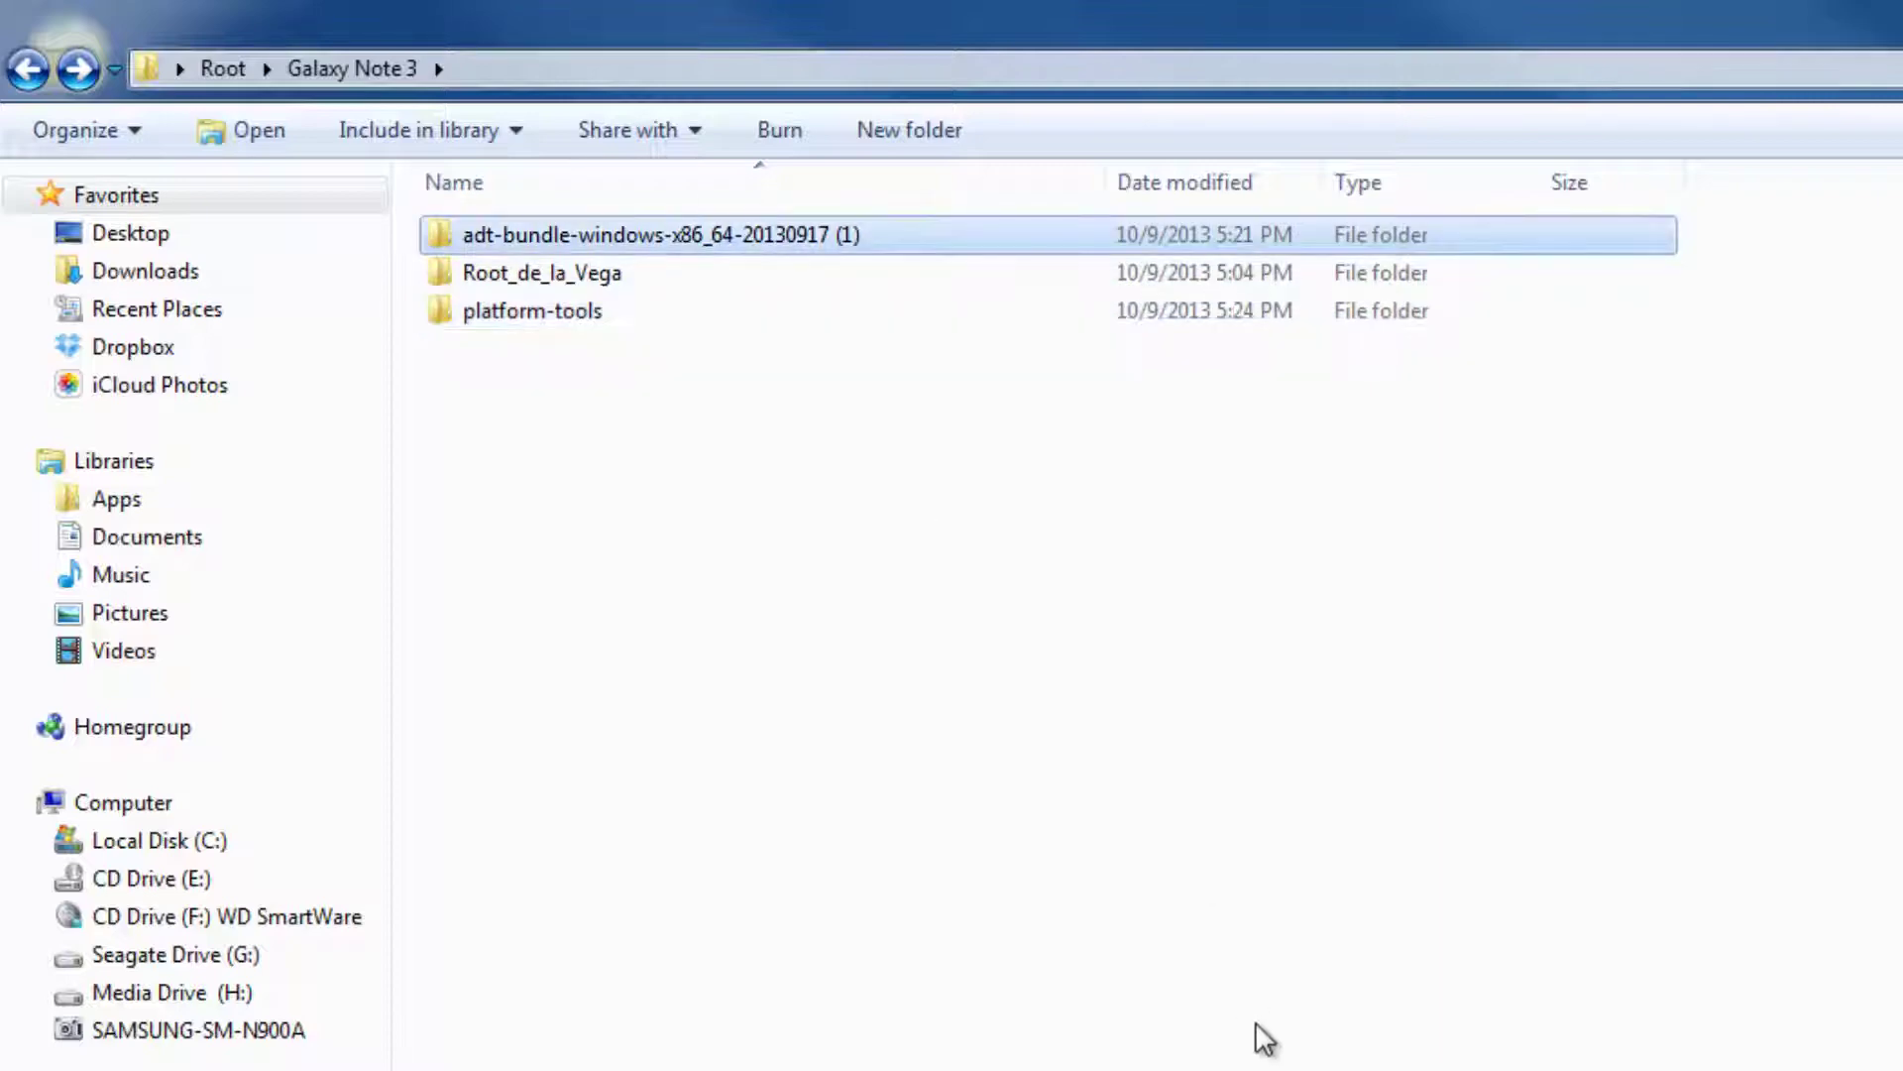
pyautogui.press('Delete')
pyautogui.press('Return')
pyautogui.click(1500, 907)
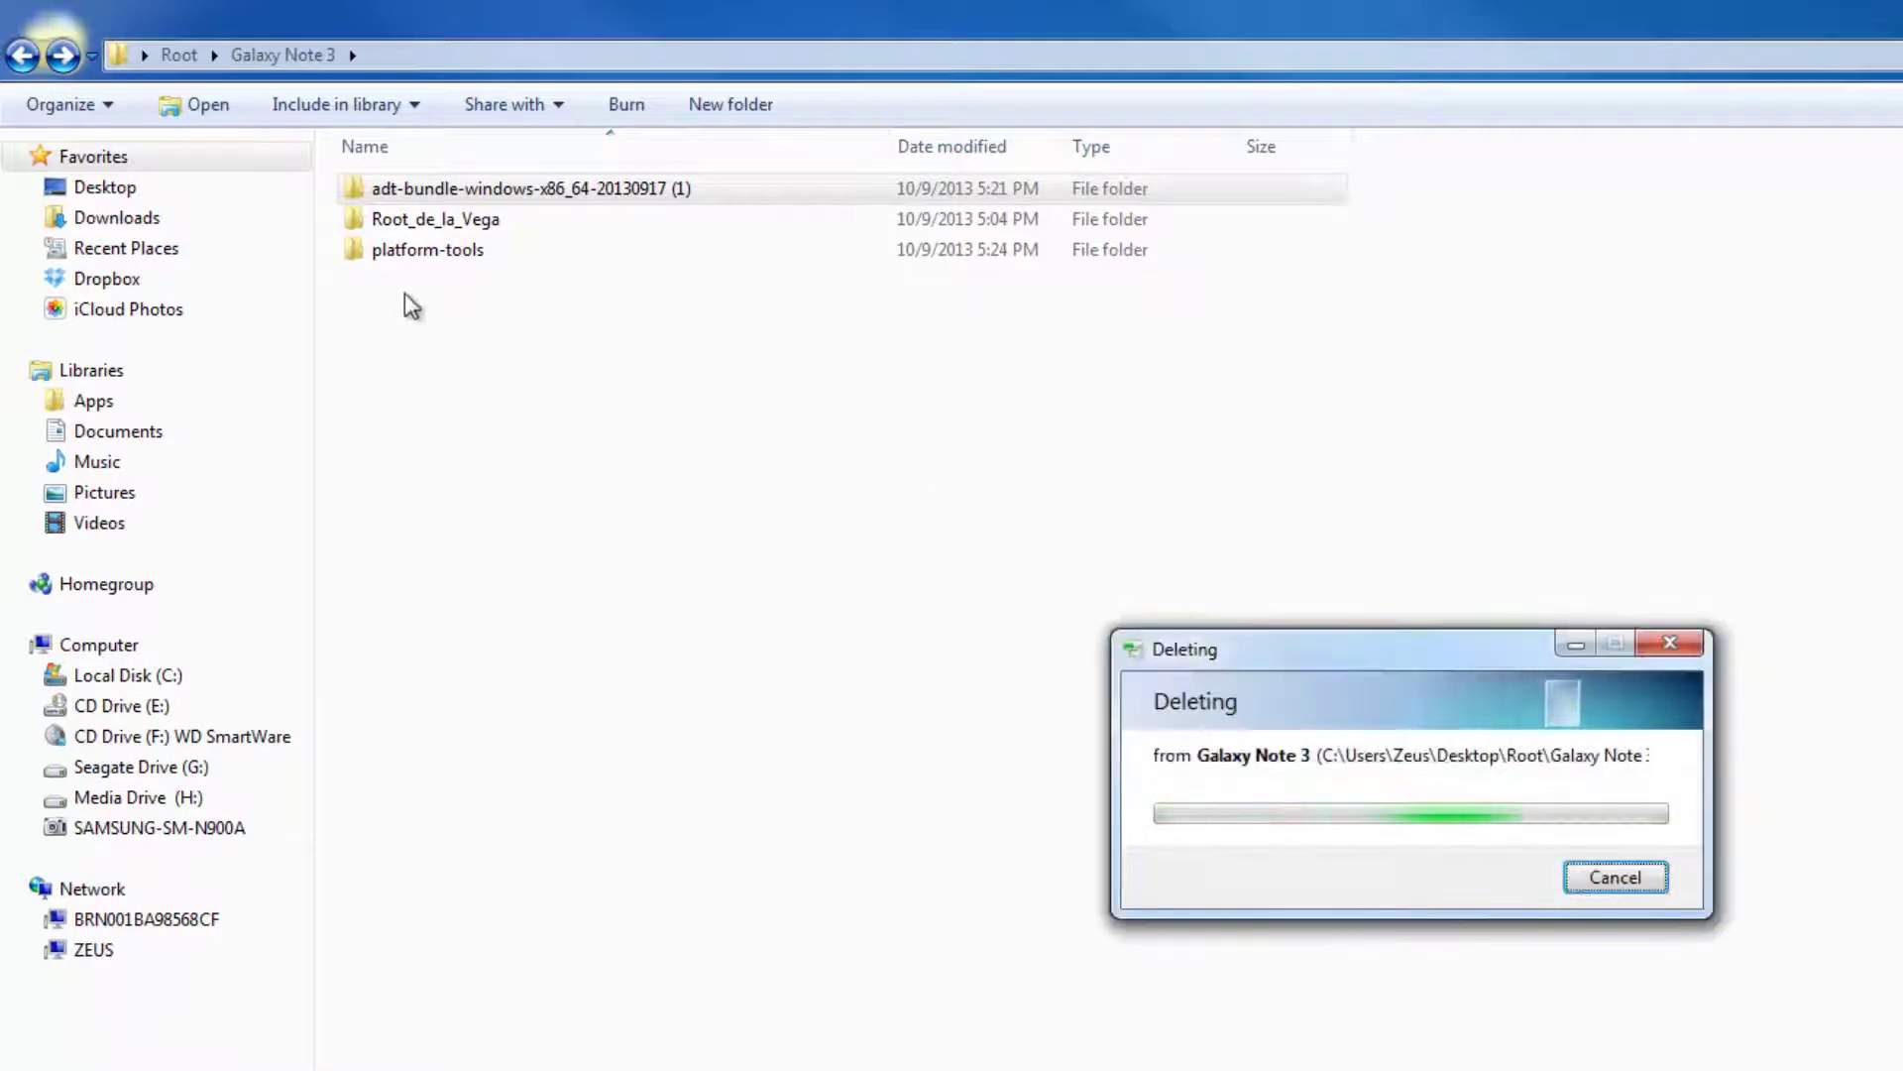
# Refresh the Galaxy Note 3 listing and select the two remaining folders
pyautogui.click(470, 256)
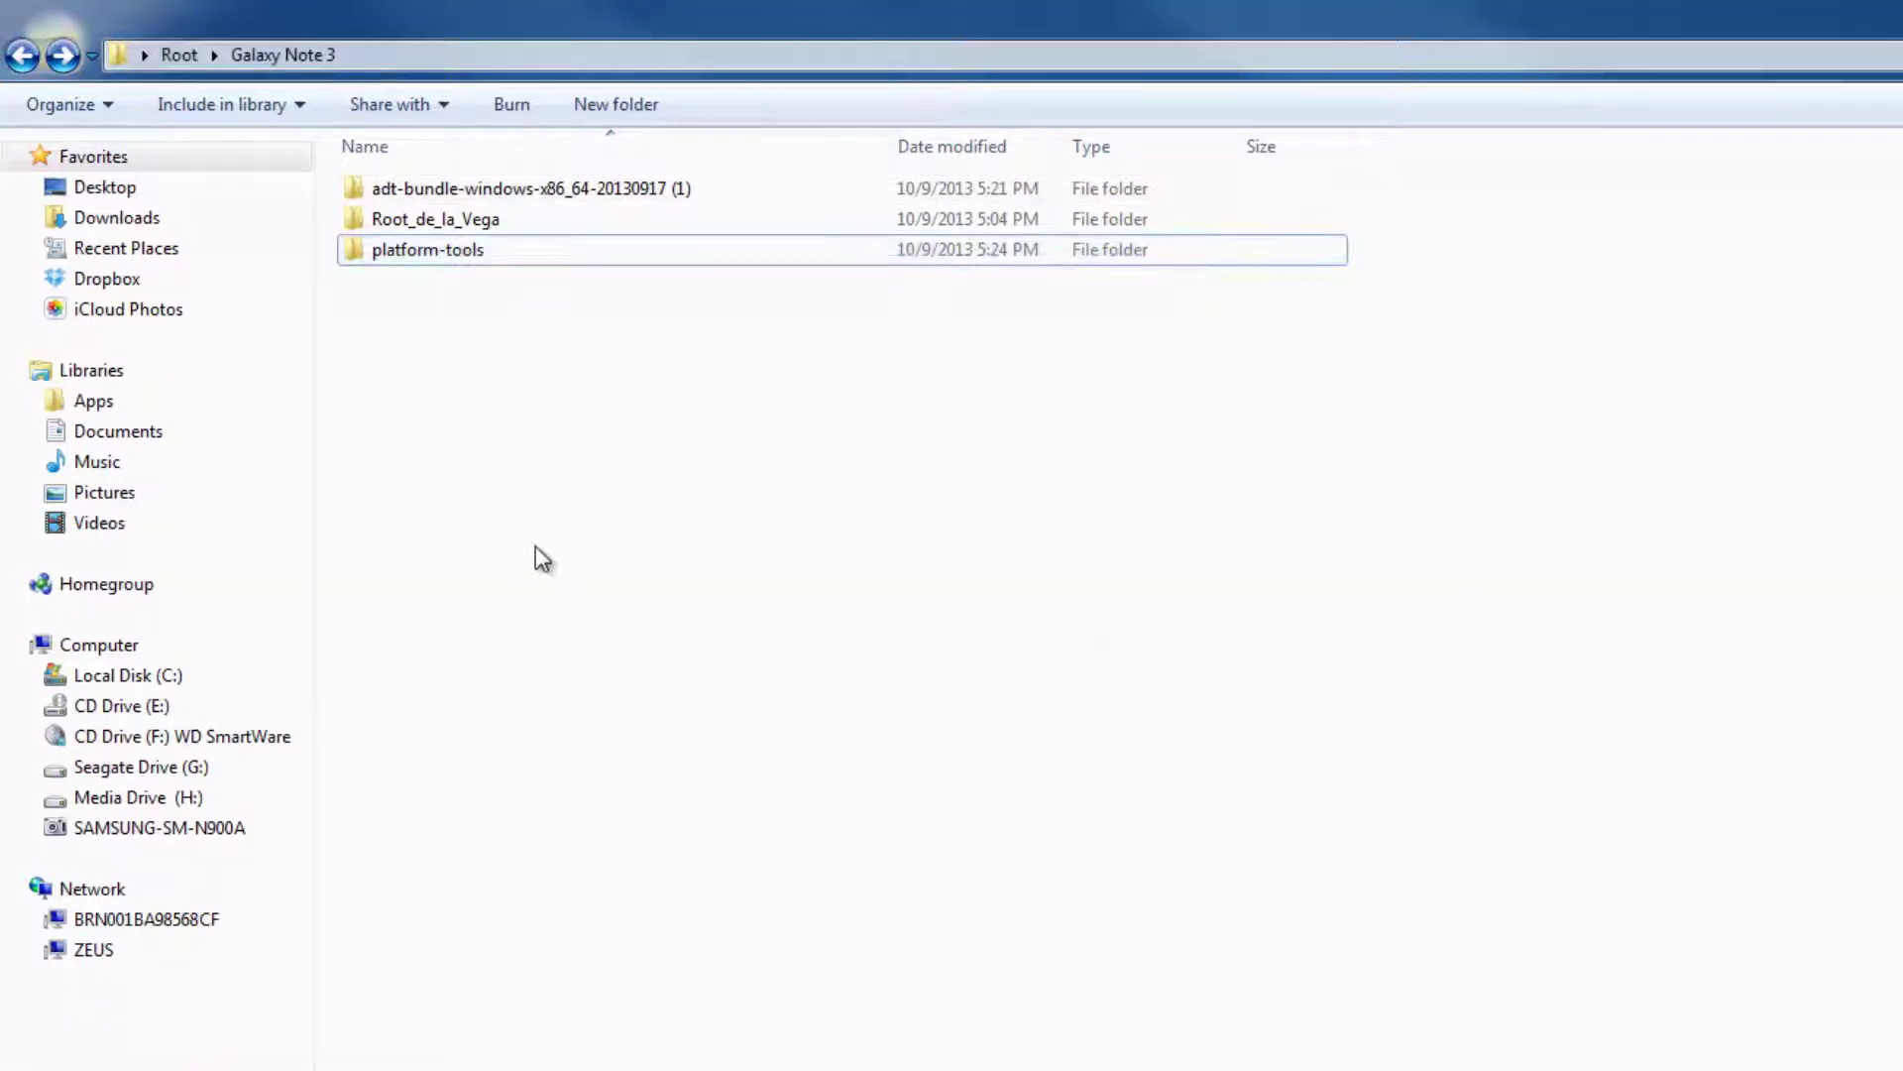
pyautogui.rightClick(536, 546)
pyautogui.click(705, 688)
pyautogui.moveTo(632, 265)
pyautogui.mouseDown()
pyautogui.moveTo(398, 168)
pyautogui.moveTo(569, 306)
pyautogui.mouseUp()
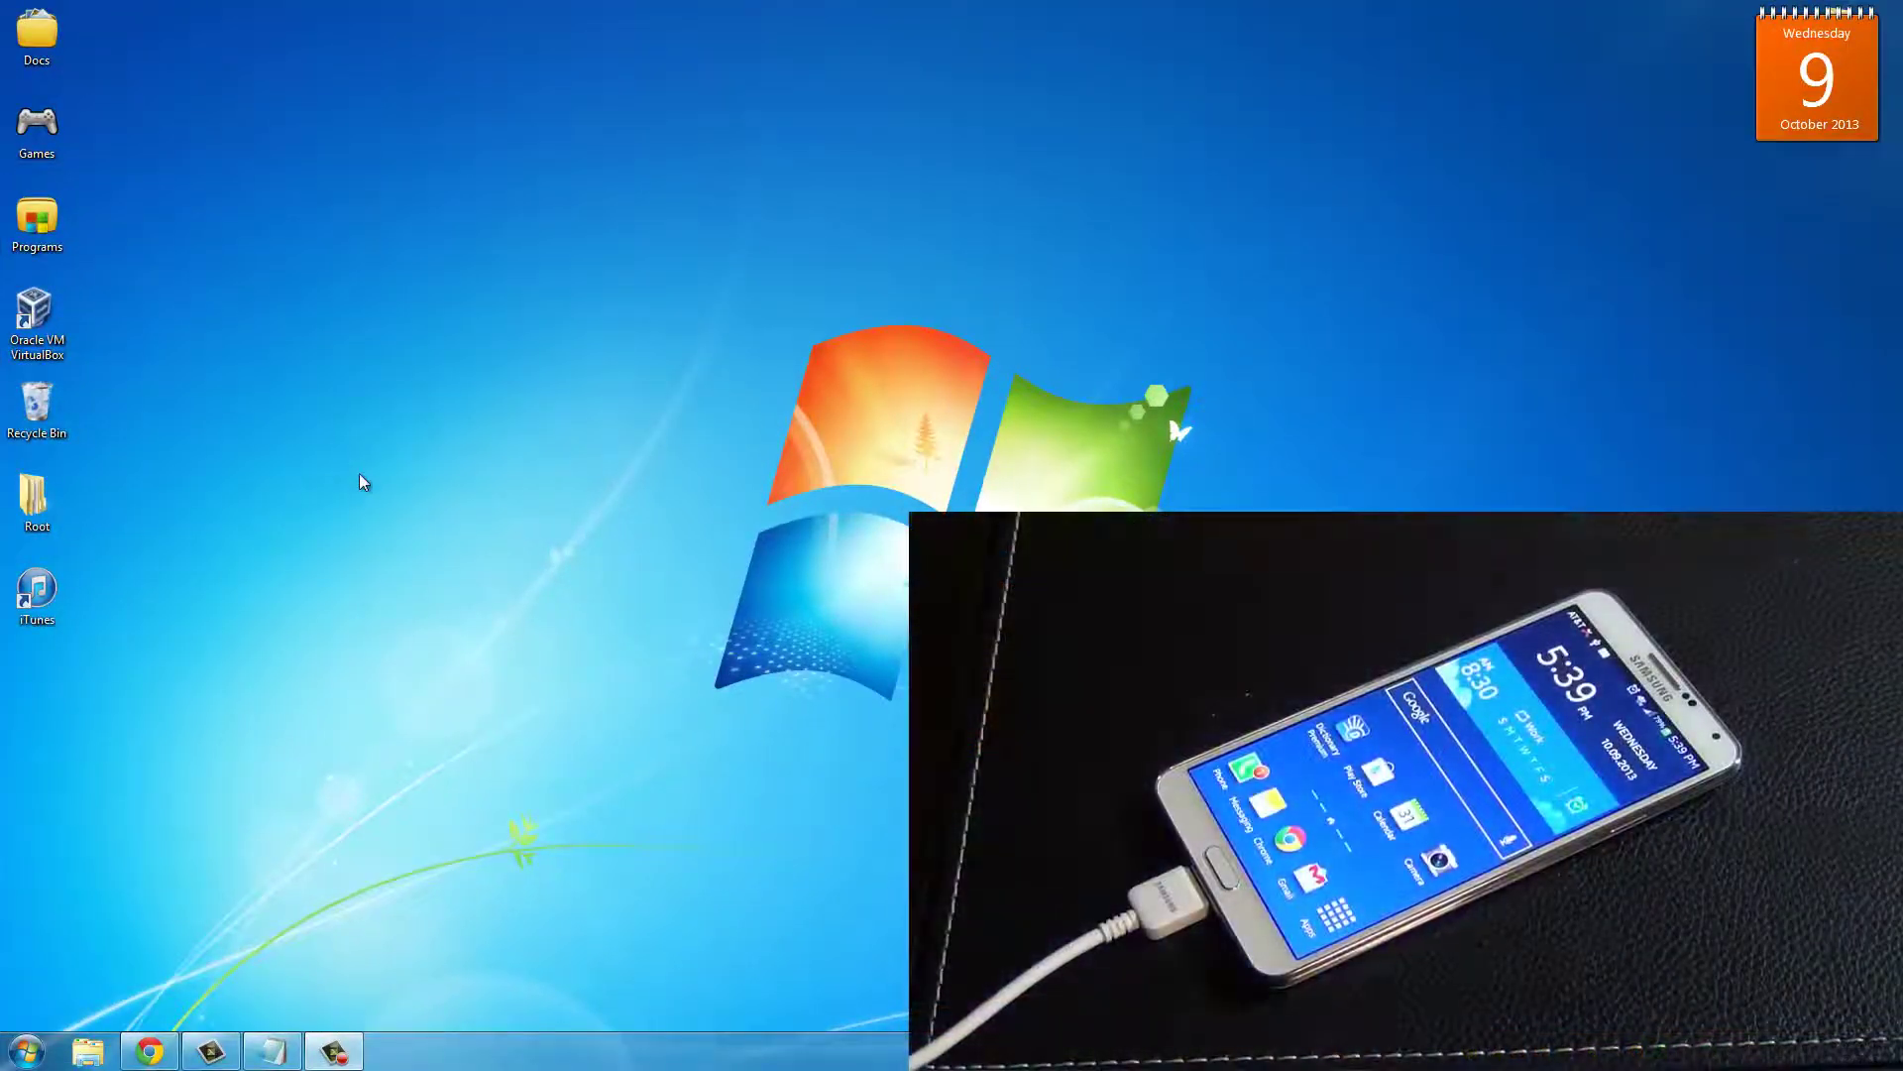
# Open a command prompt at Root\Galaxy Note 3\platform-tools
pyautogui.doubleClick(45, 503)
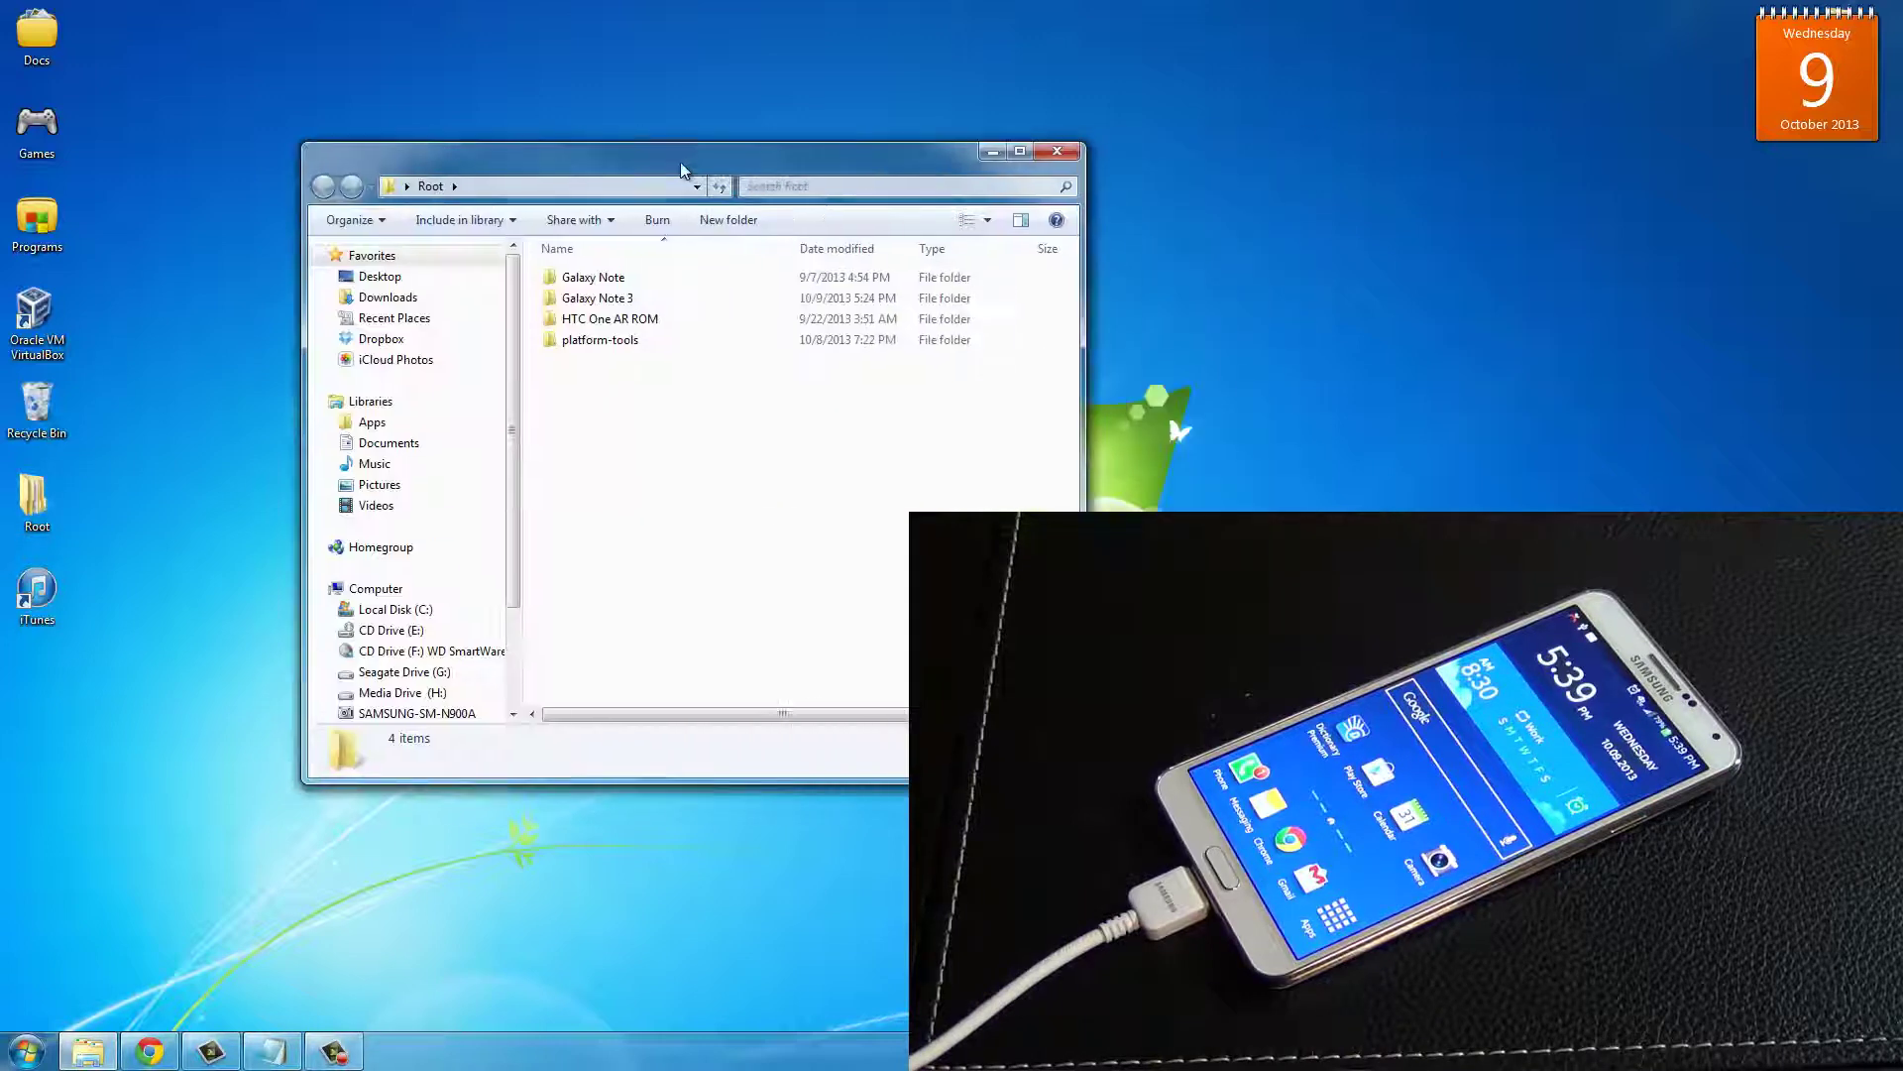
pyautogui.doubleClick(680, 171)
pyautogui.doubleClick(305, 151)
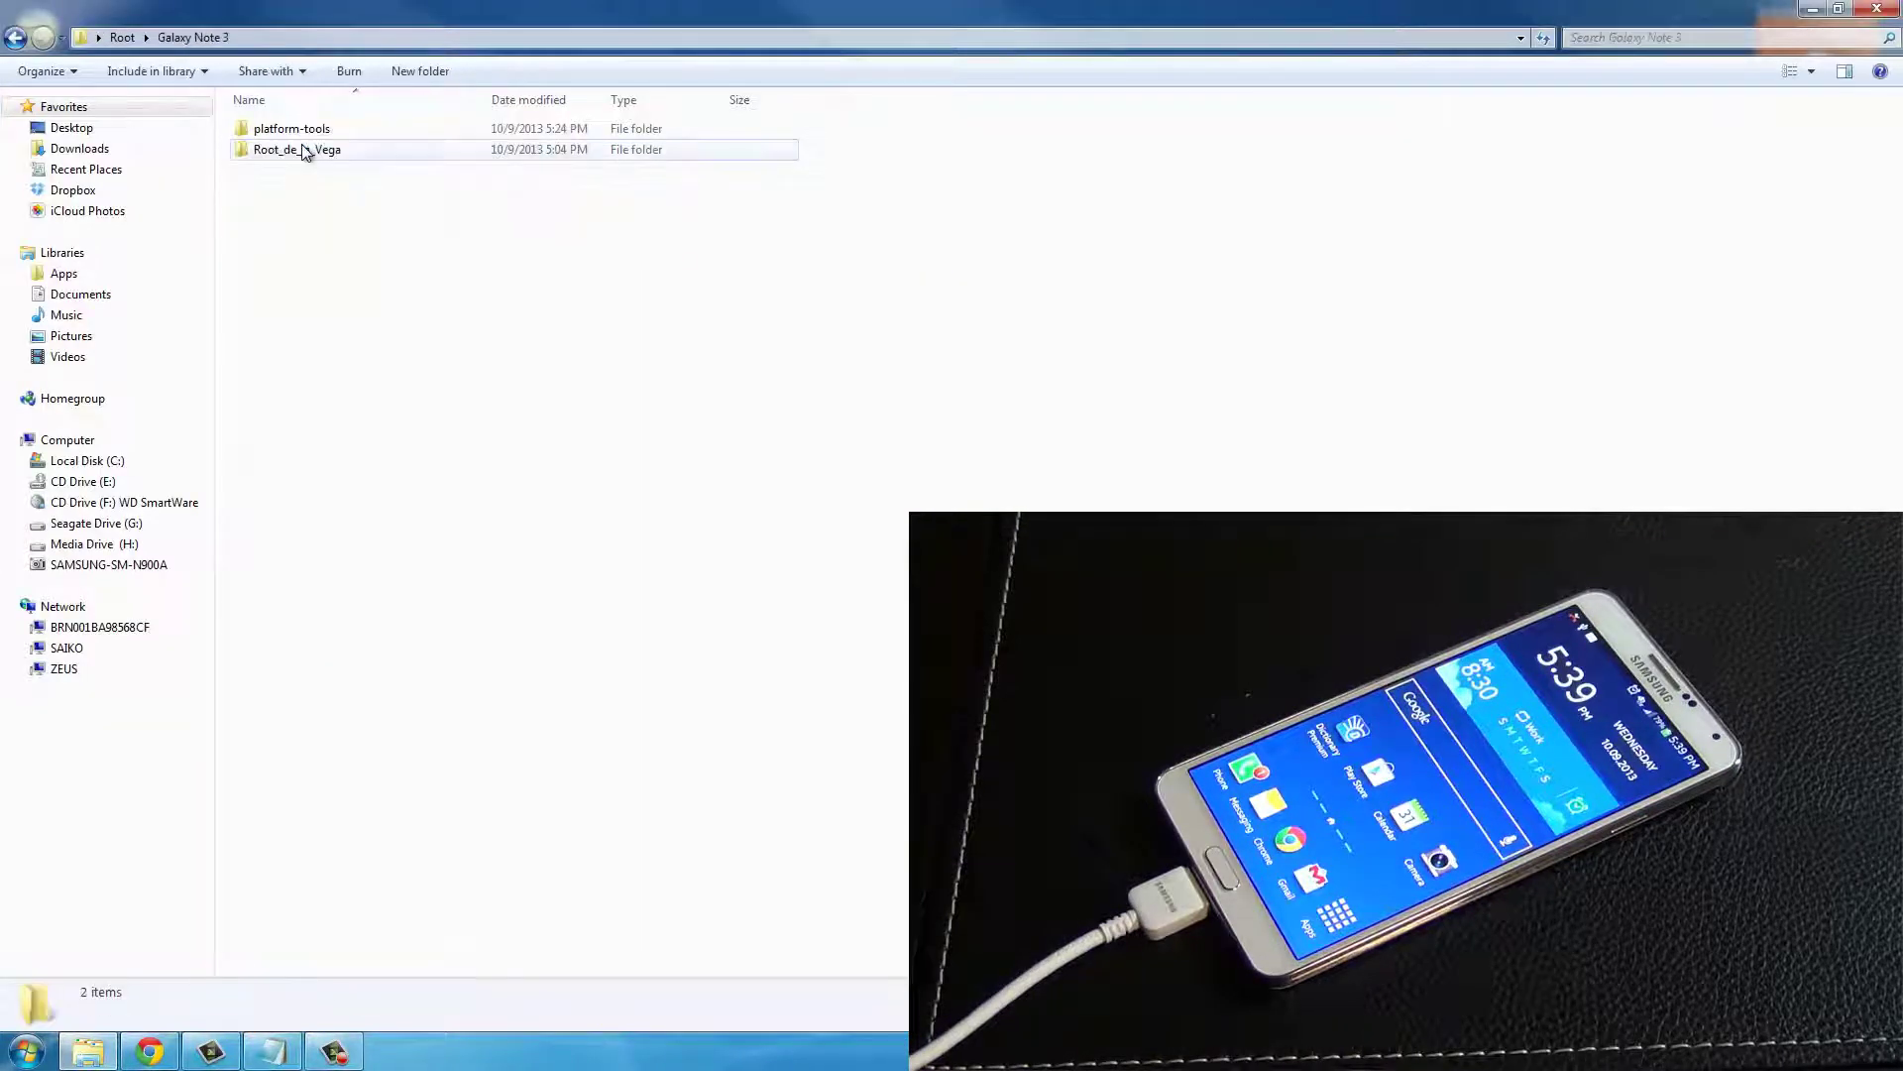
pyautogui.doubleClick(322, 132)
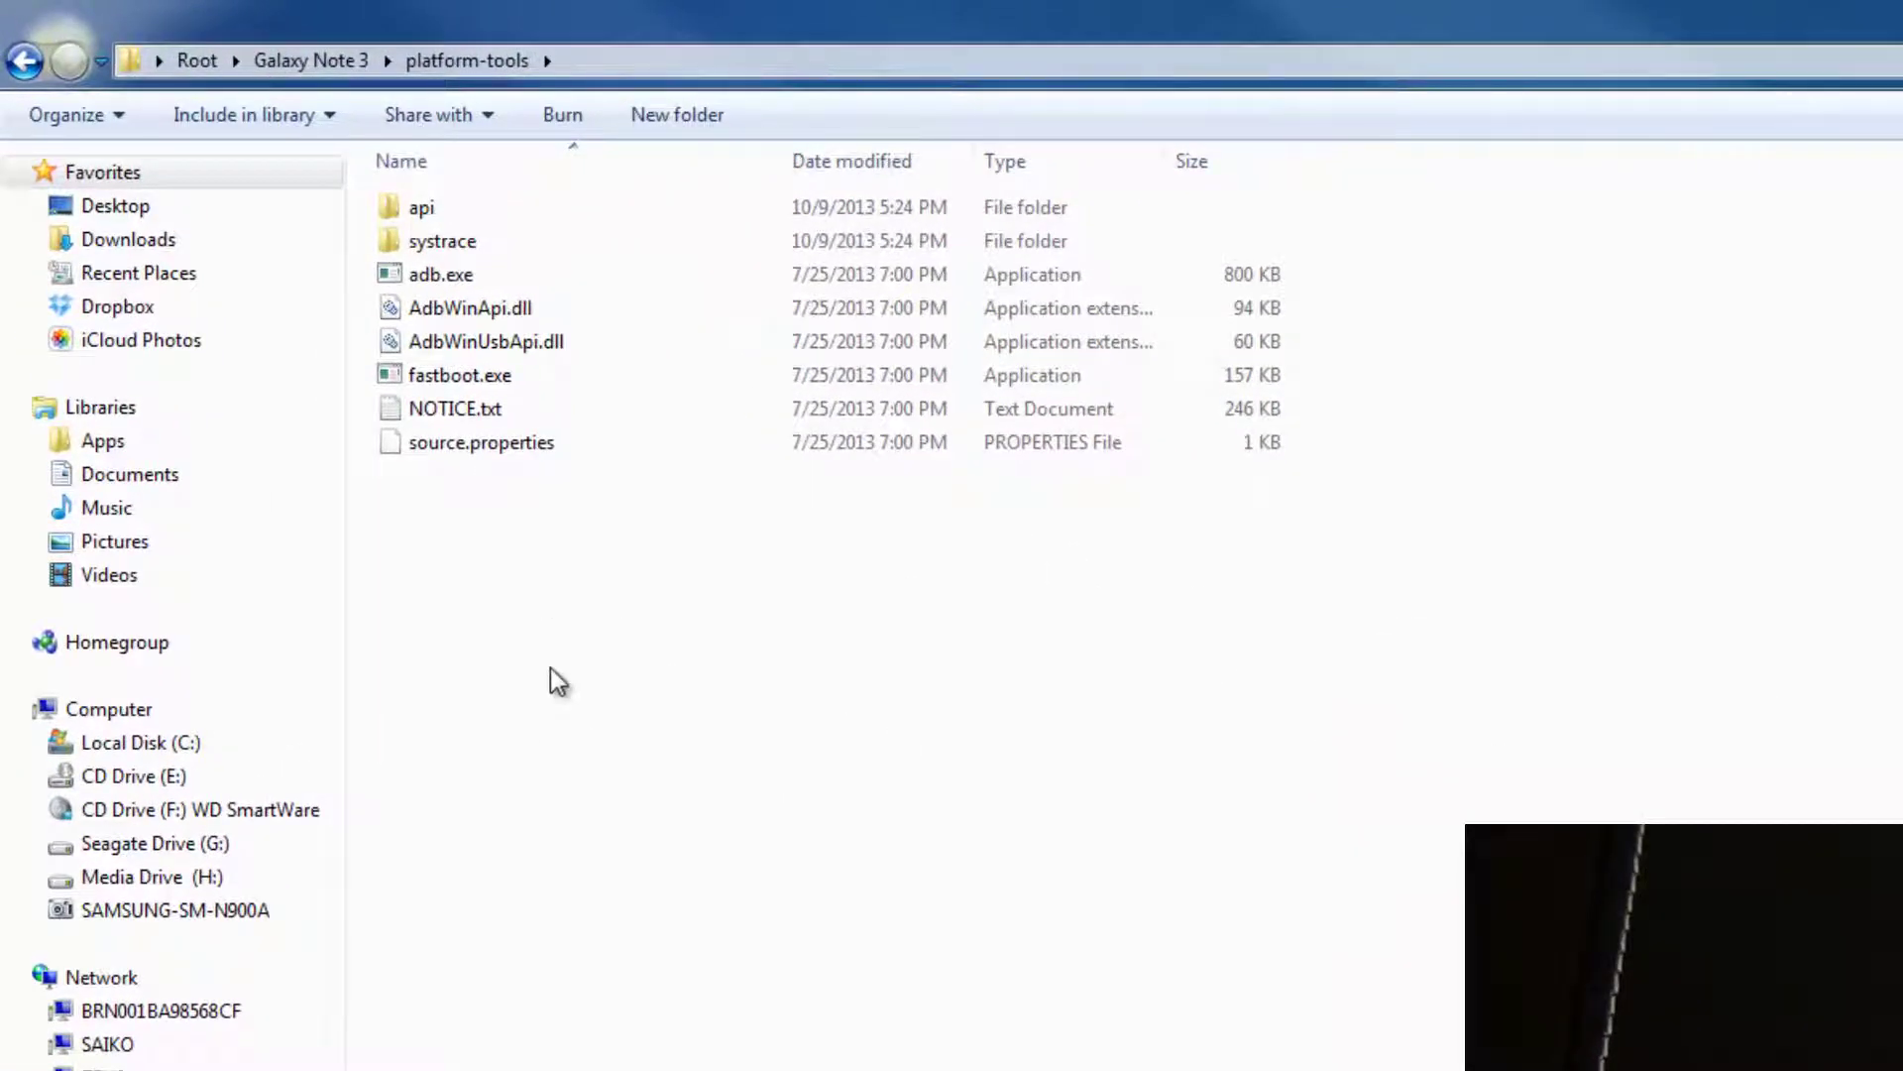
pyautogui.rightClick(557, 681)
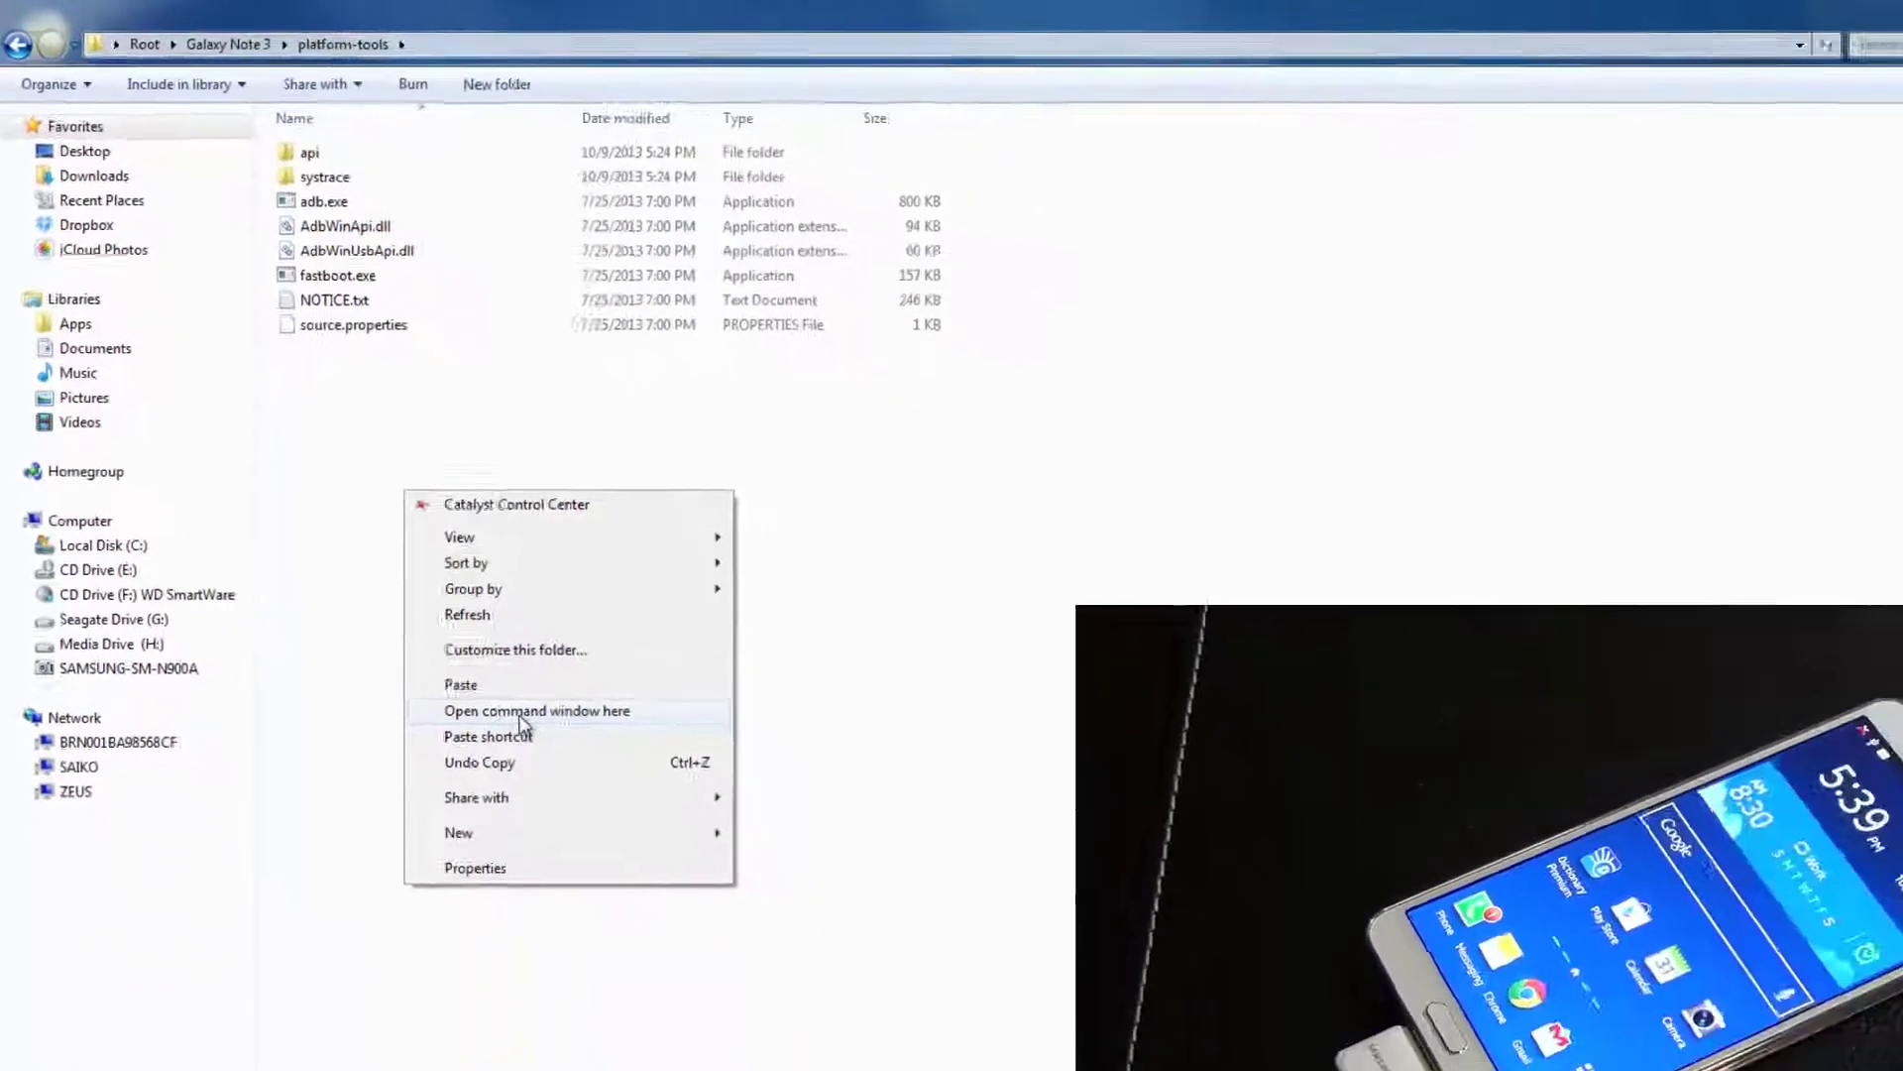
pyautogui.click(722, 971)
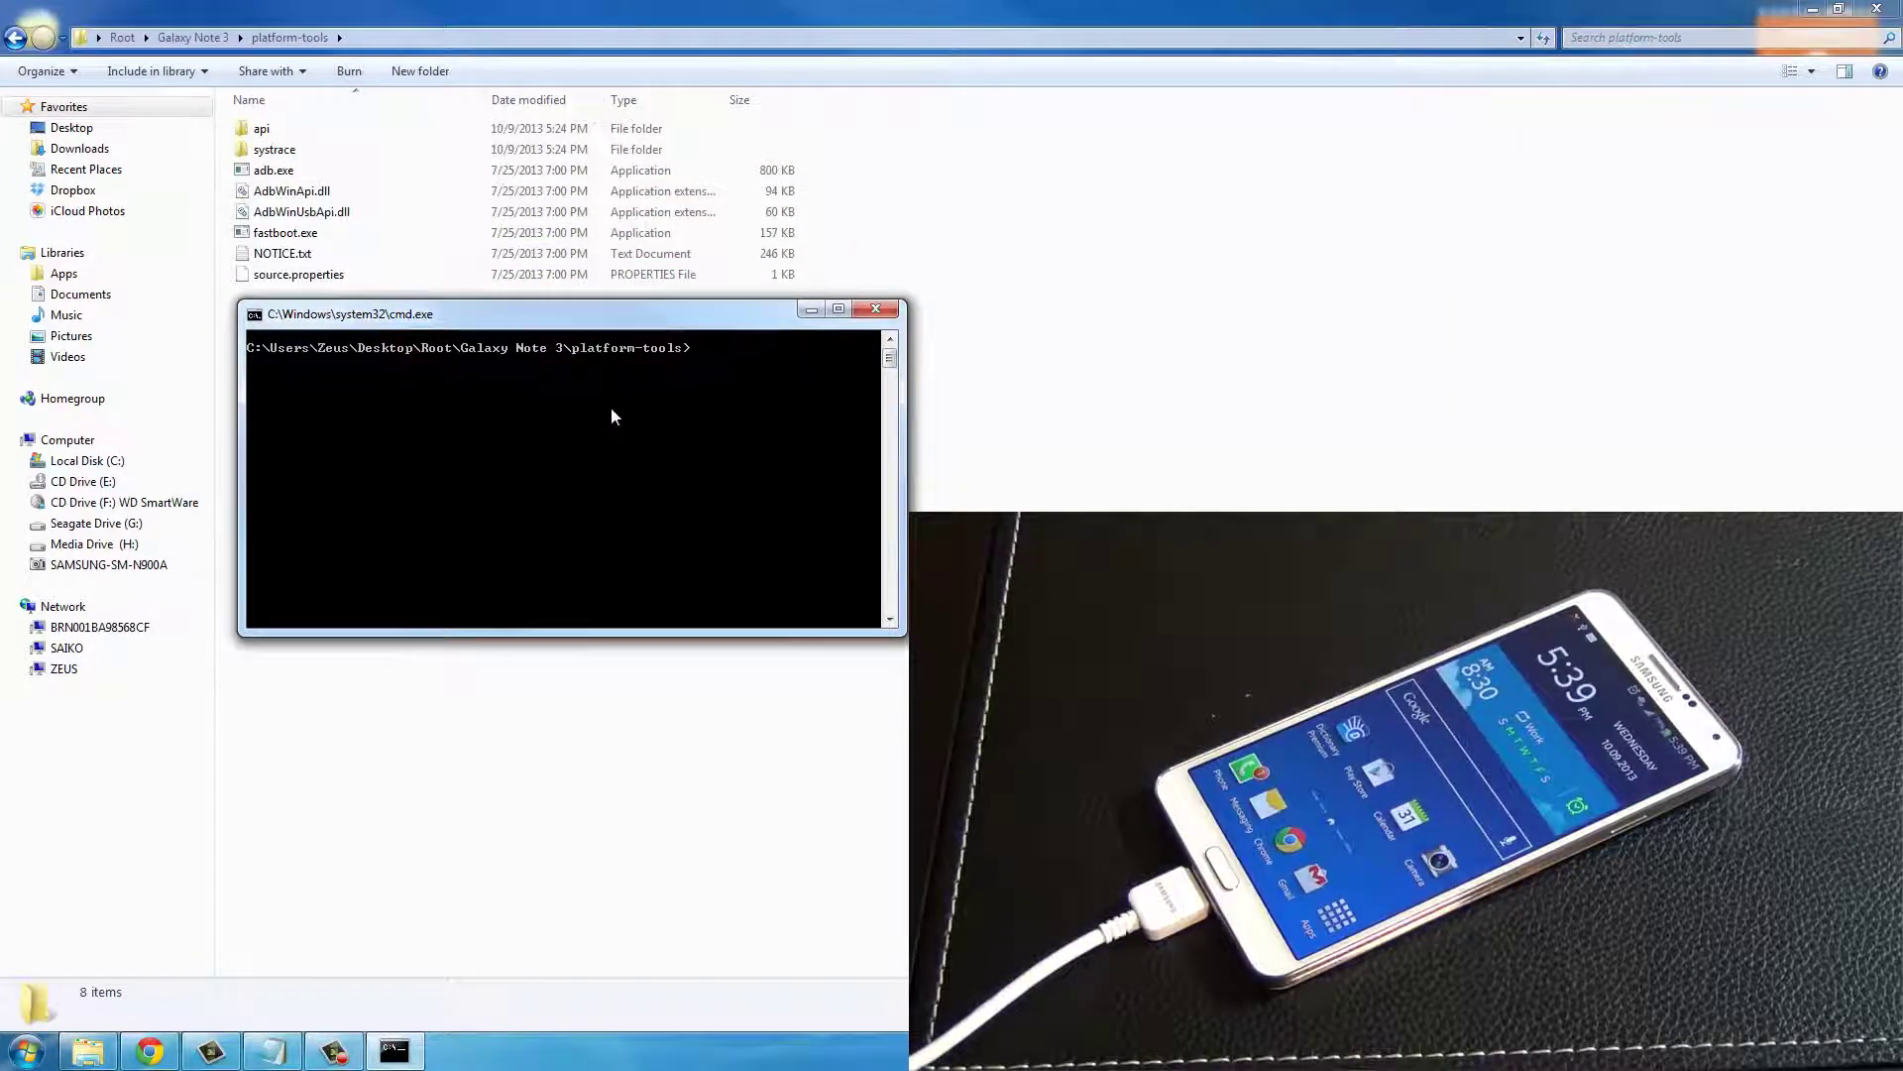
pyautogui.write('adb de')
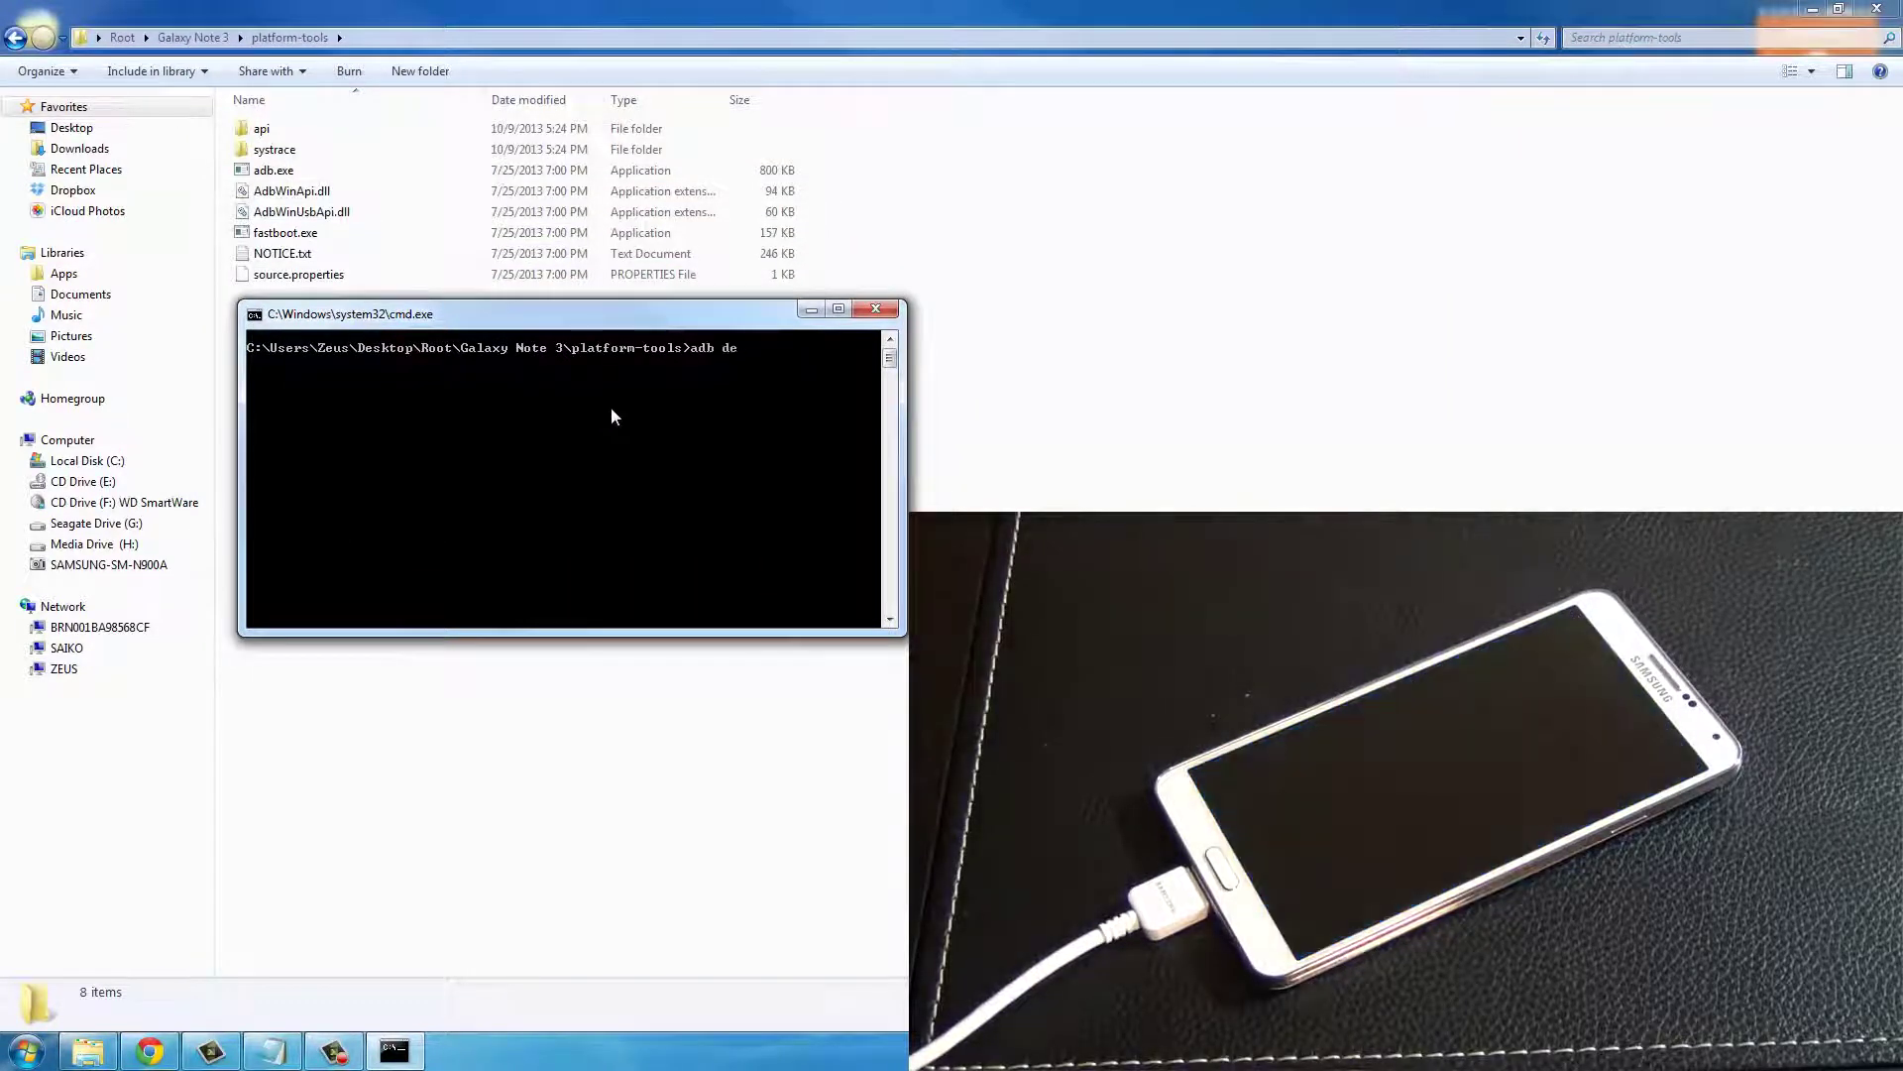
pyautogui.write('vices')
# Run 'adb devices', then 'adb reboot download' to put the phone in download mode
pyautogui.press('Return')
pyautogui.write('adb')
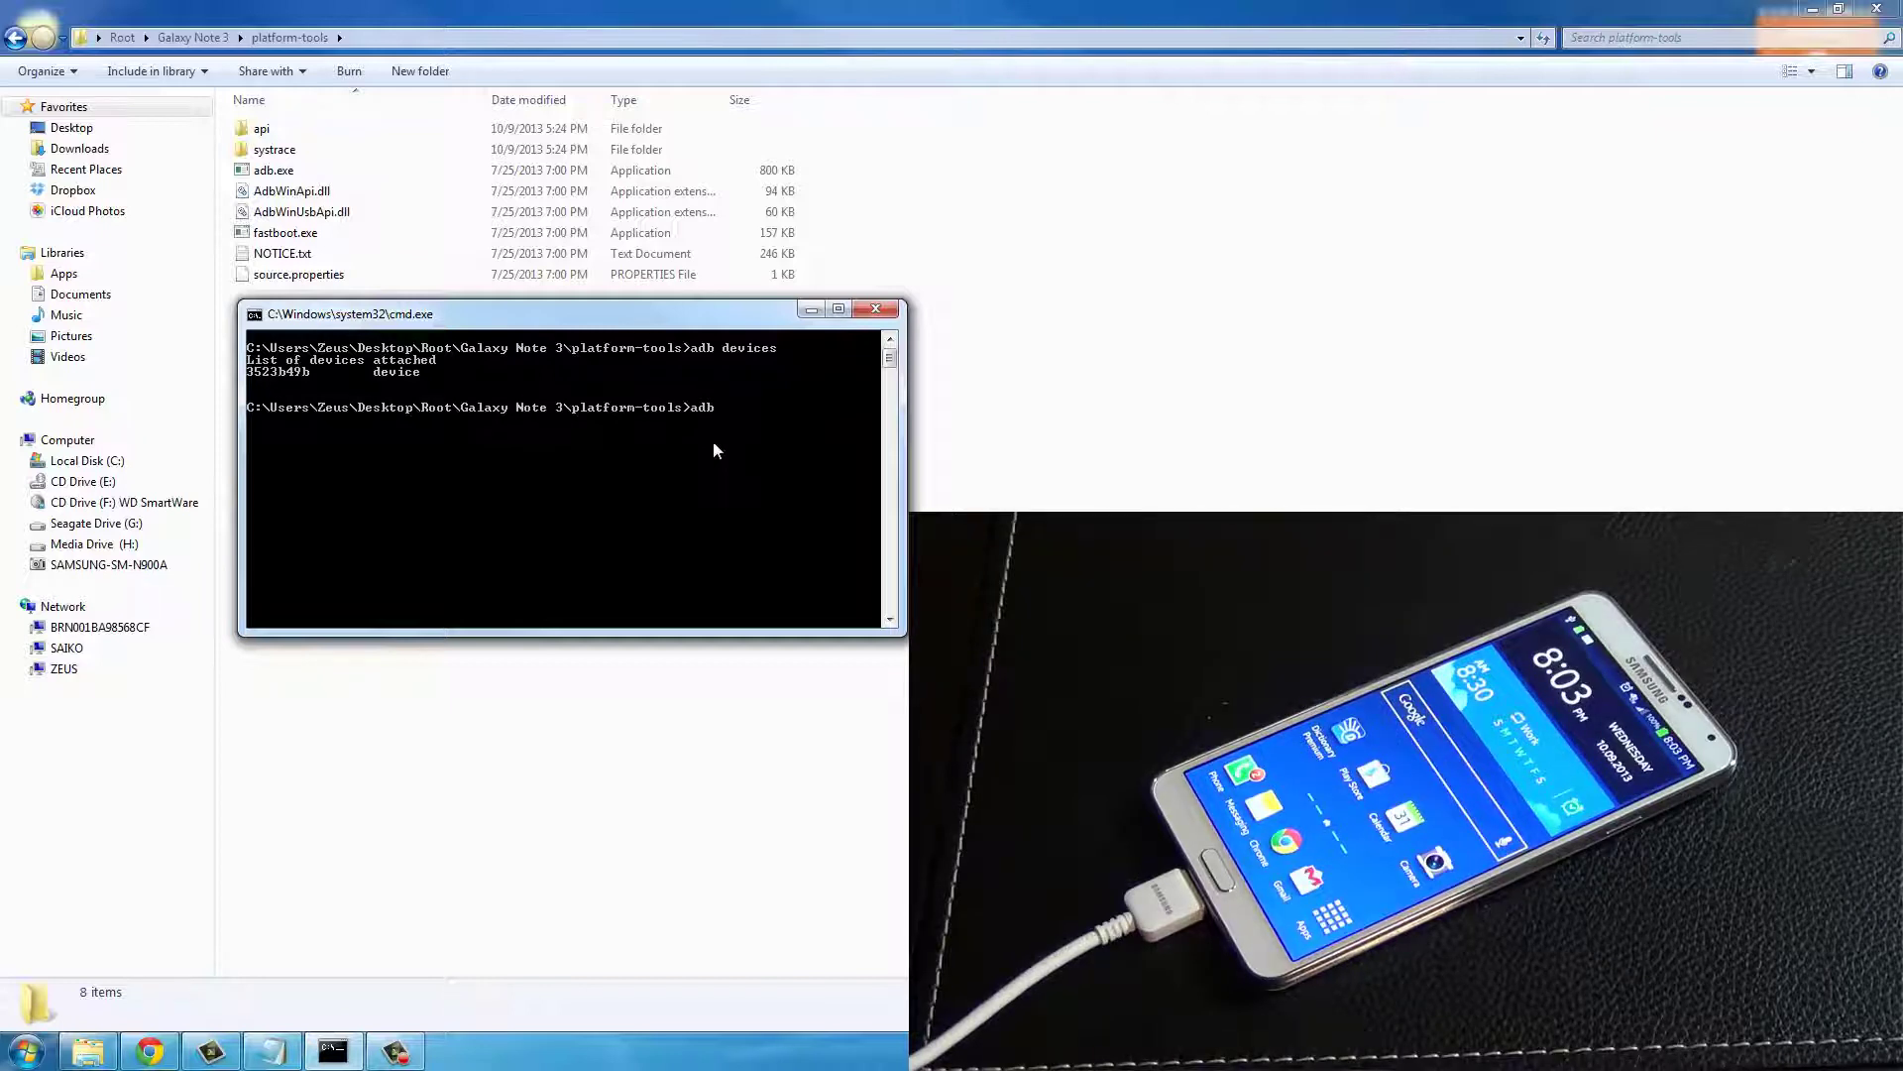
pyautogui.write(' reboot download')
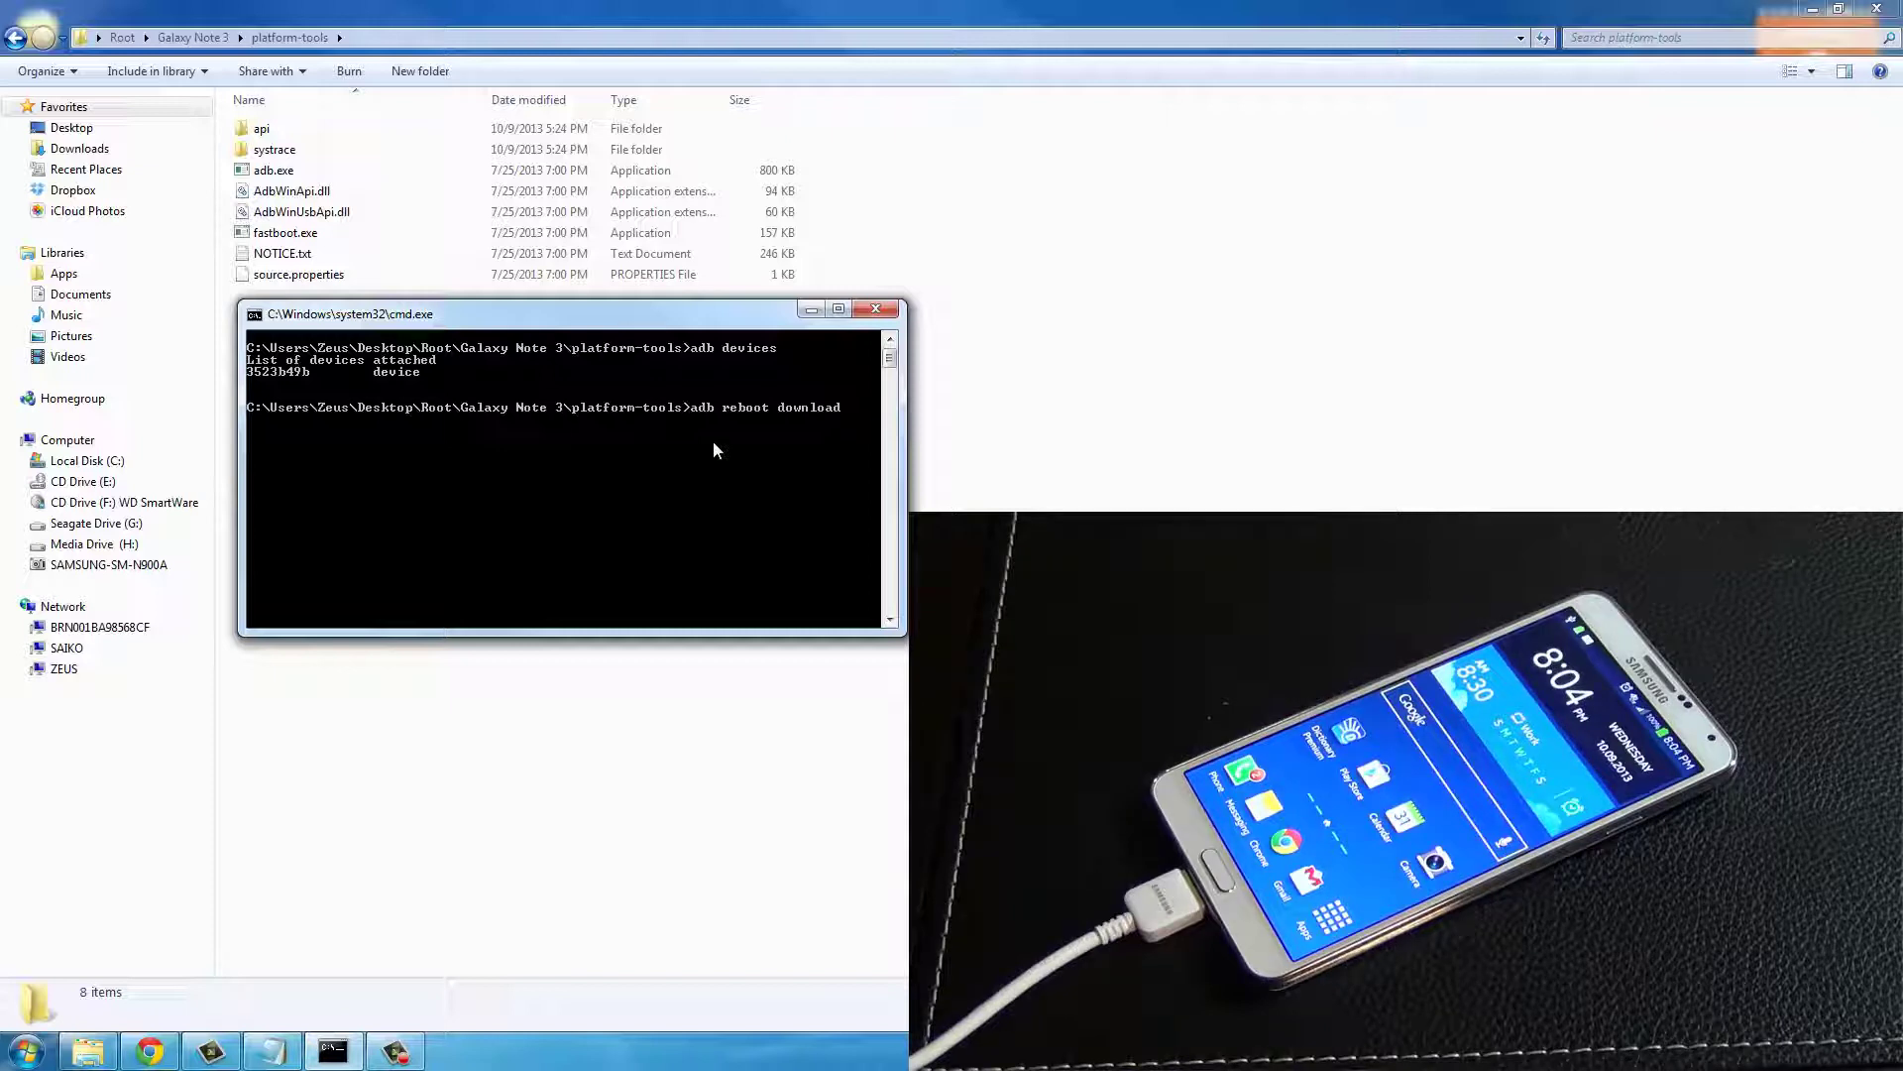
pyautogui.press('Return')
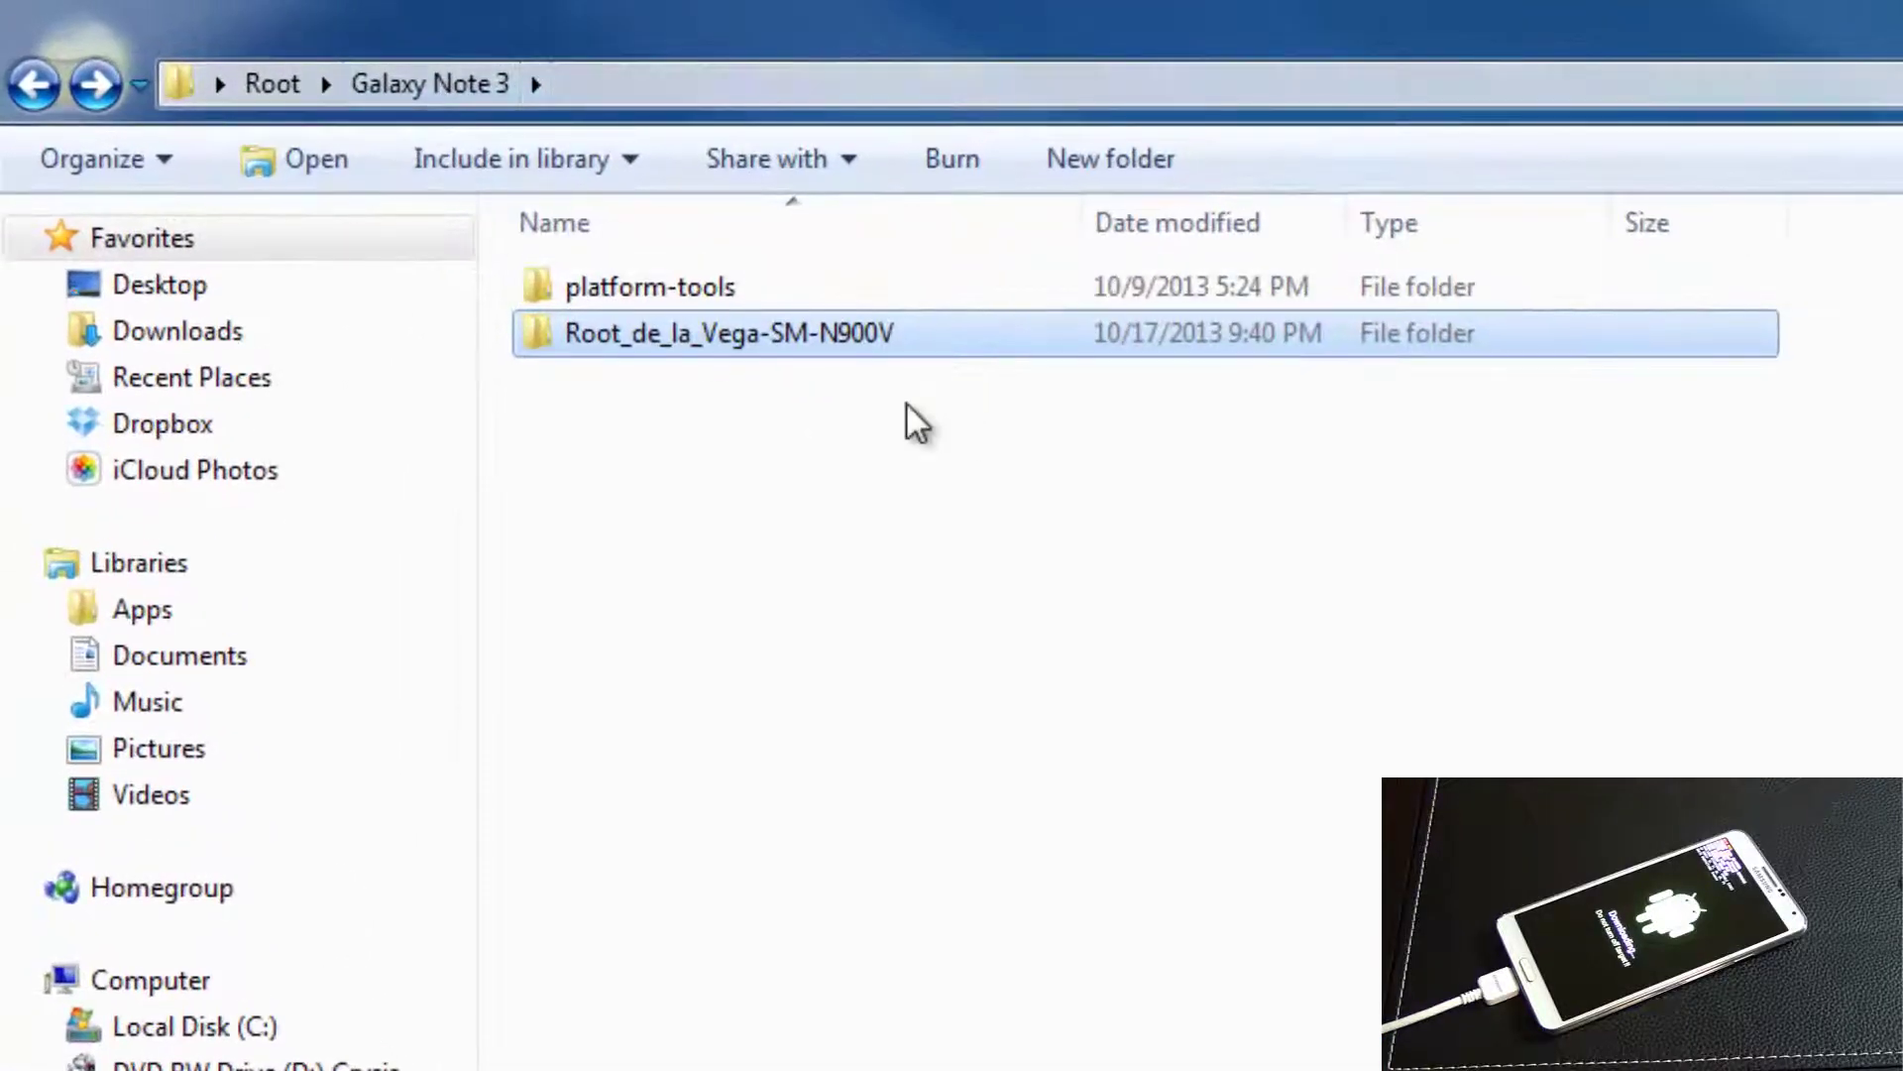
# Launch Odin3 from Root_de_la_Vega-SM-N900V and load Root_de_la_Vega.tar.md5 into AP
pyautogui.doubleClick(668, 340)
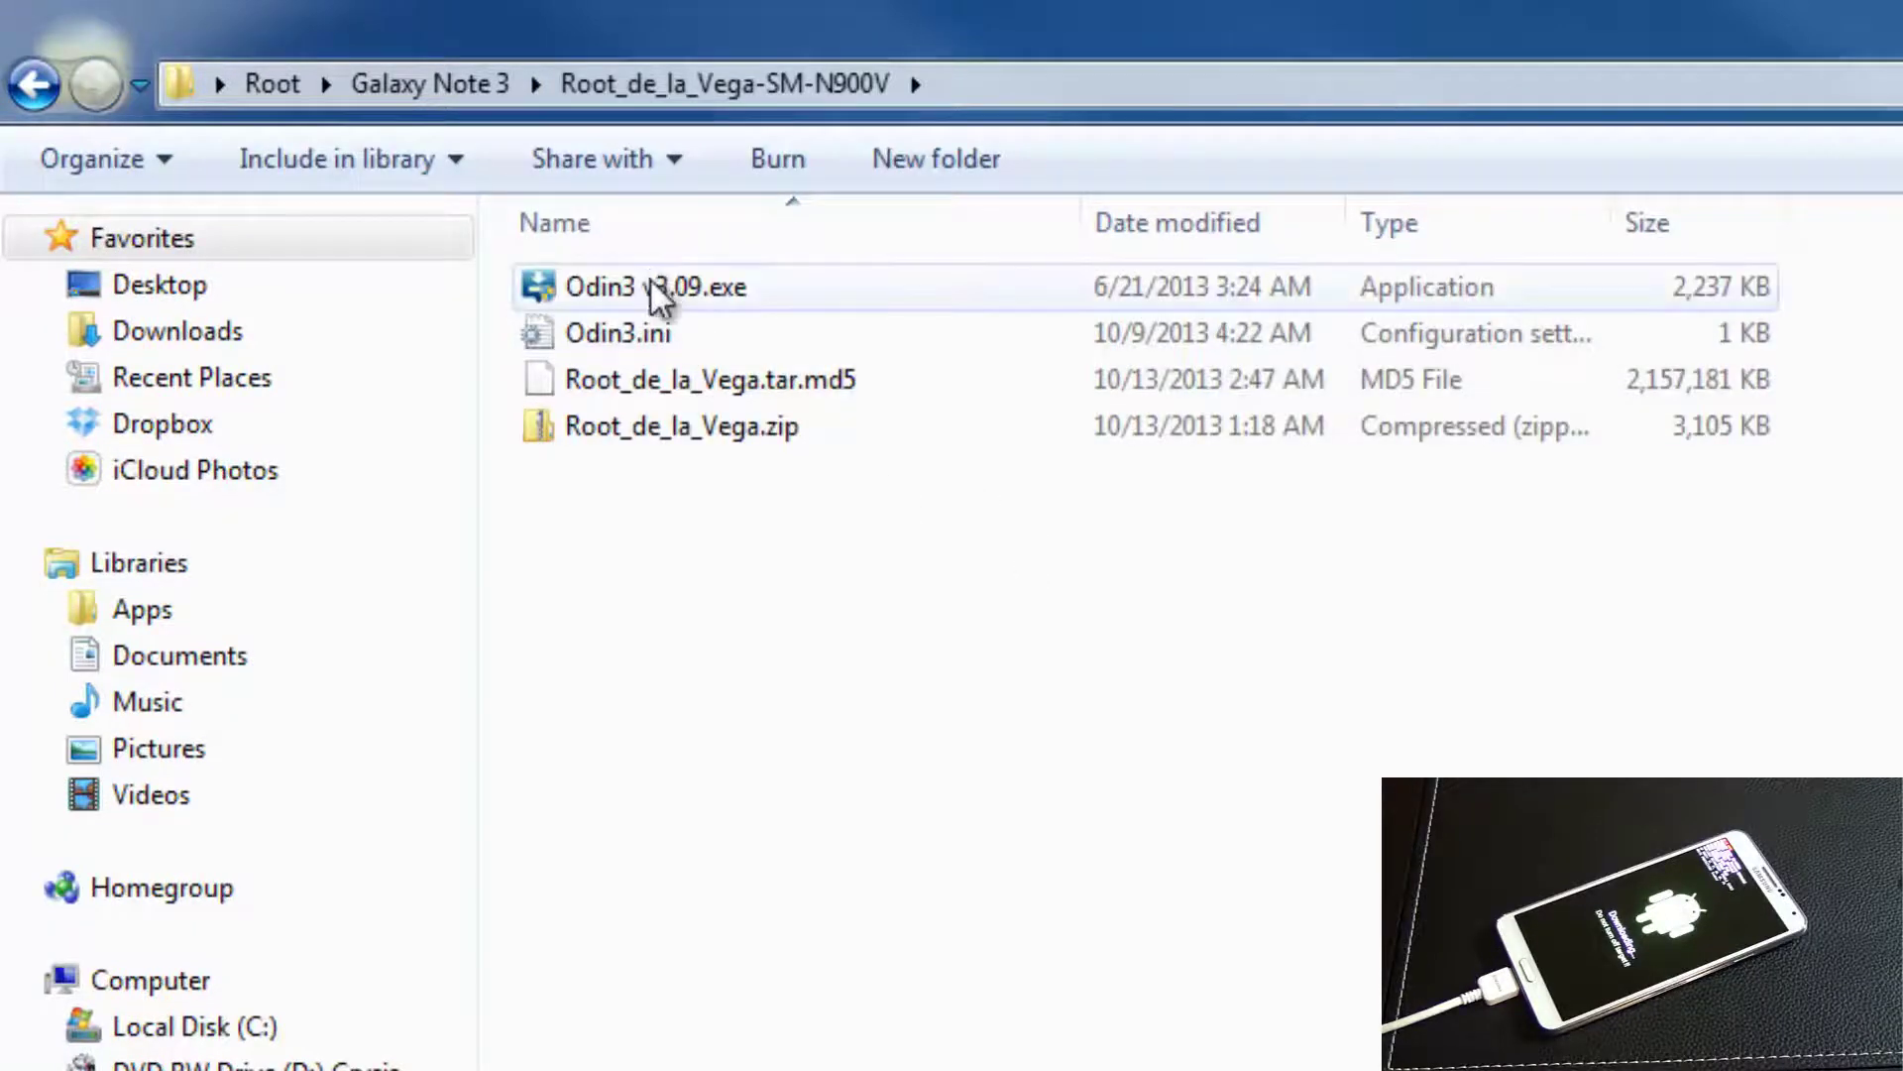
pyautogui.doubleClick(712, 295)
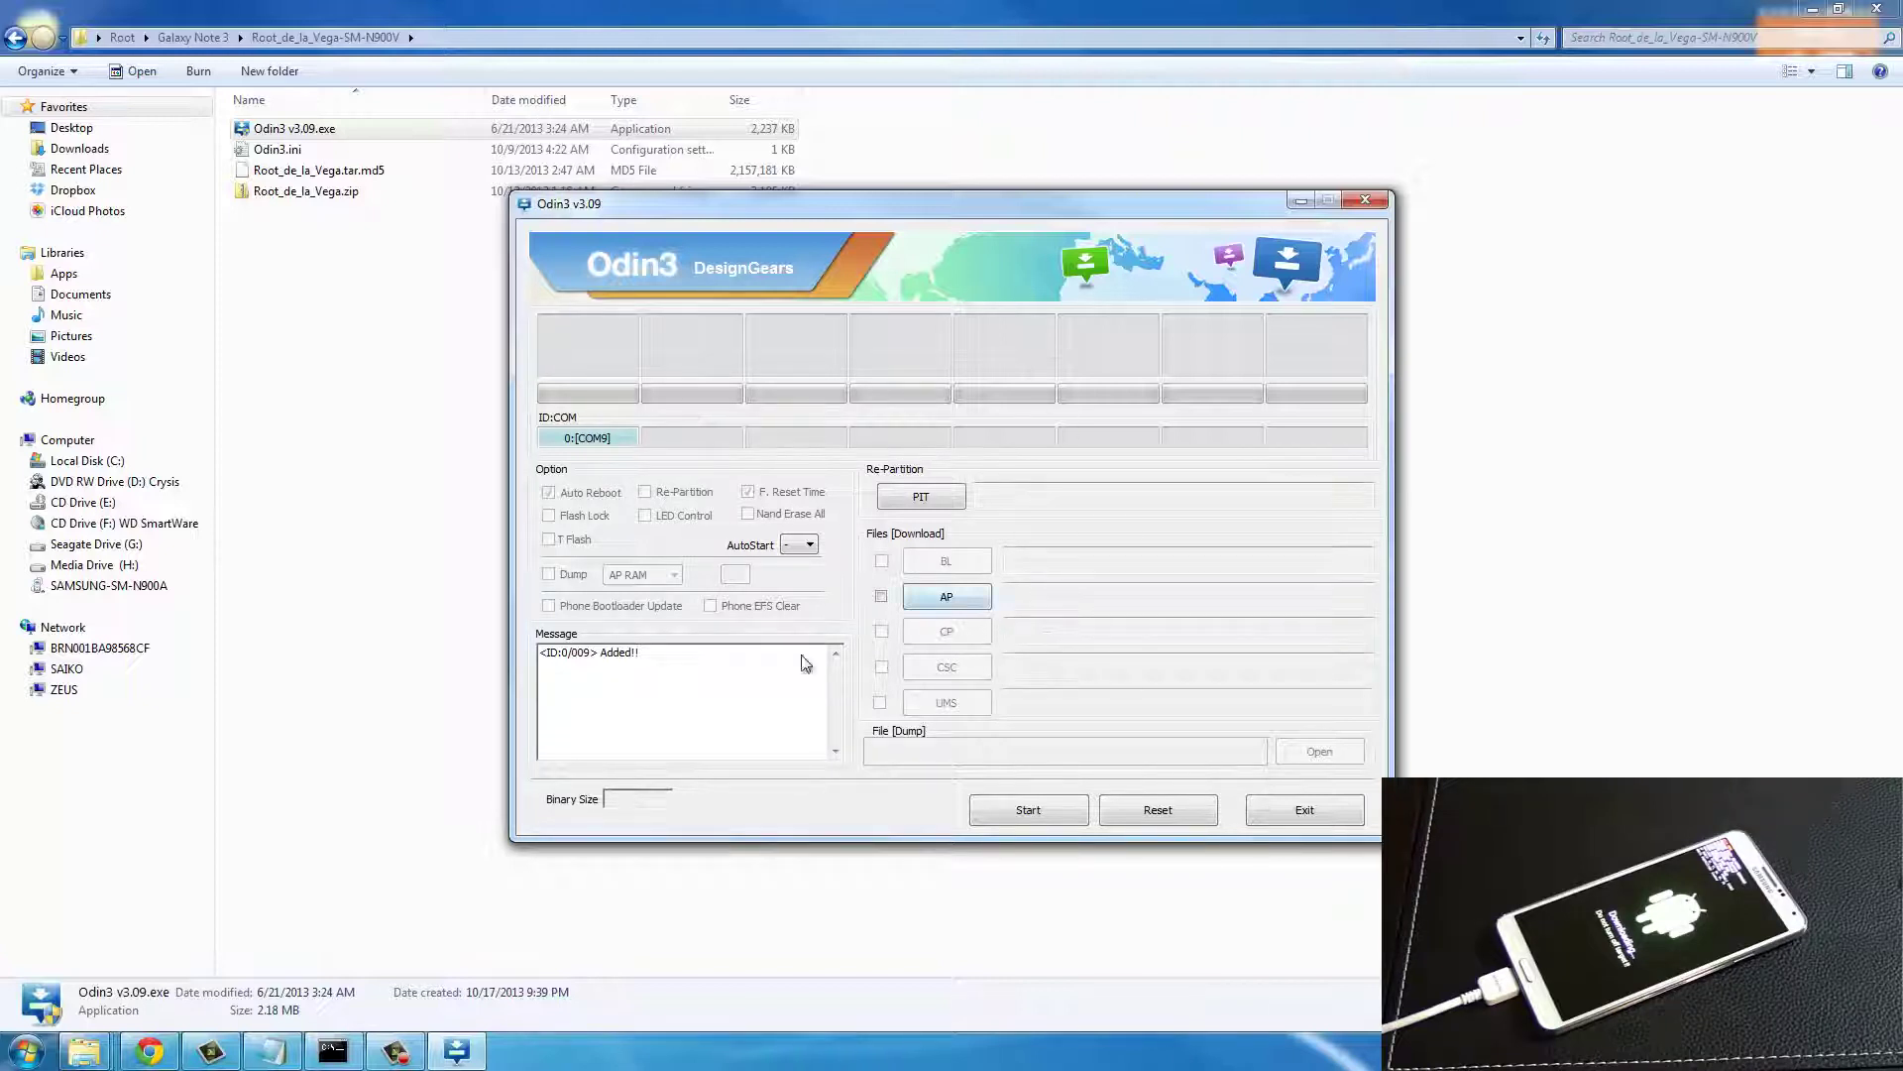
pyautogui.click(960, 600)
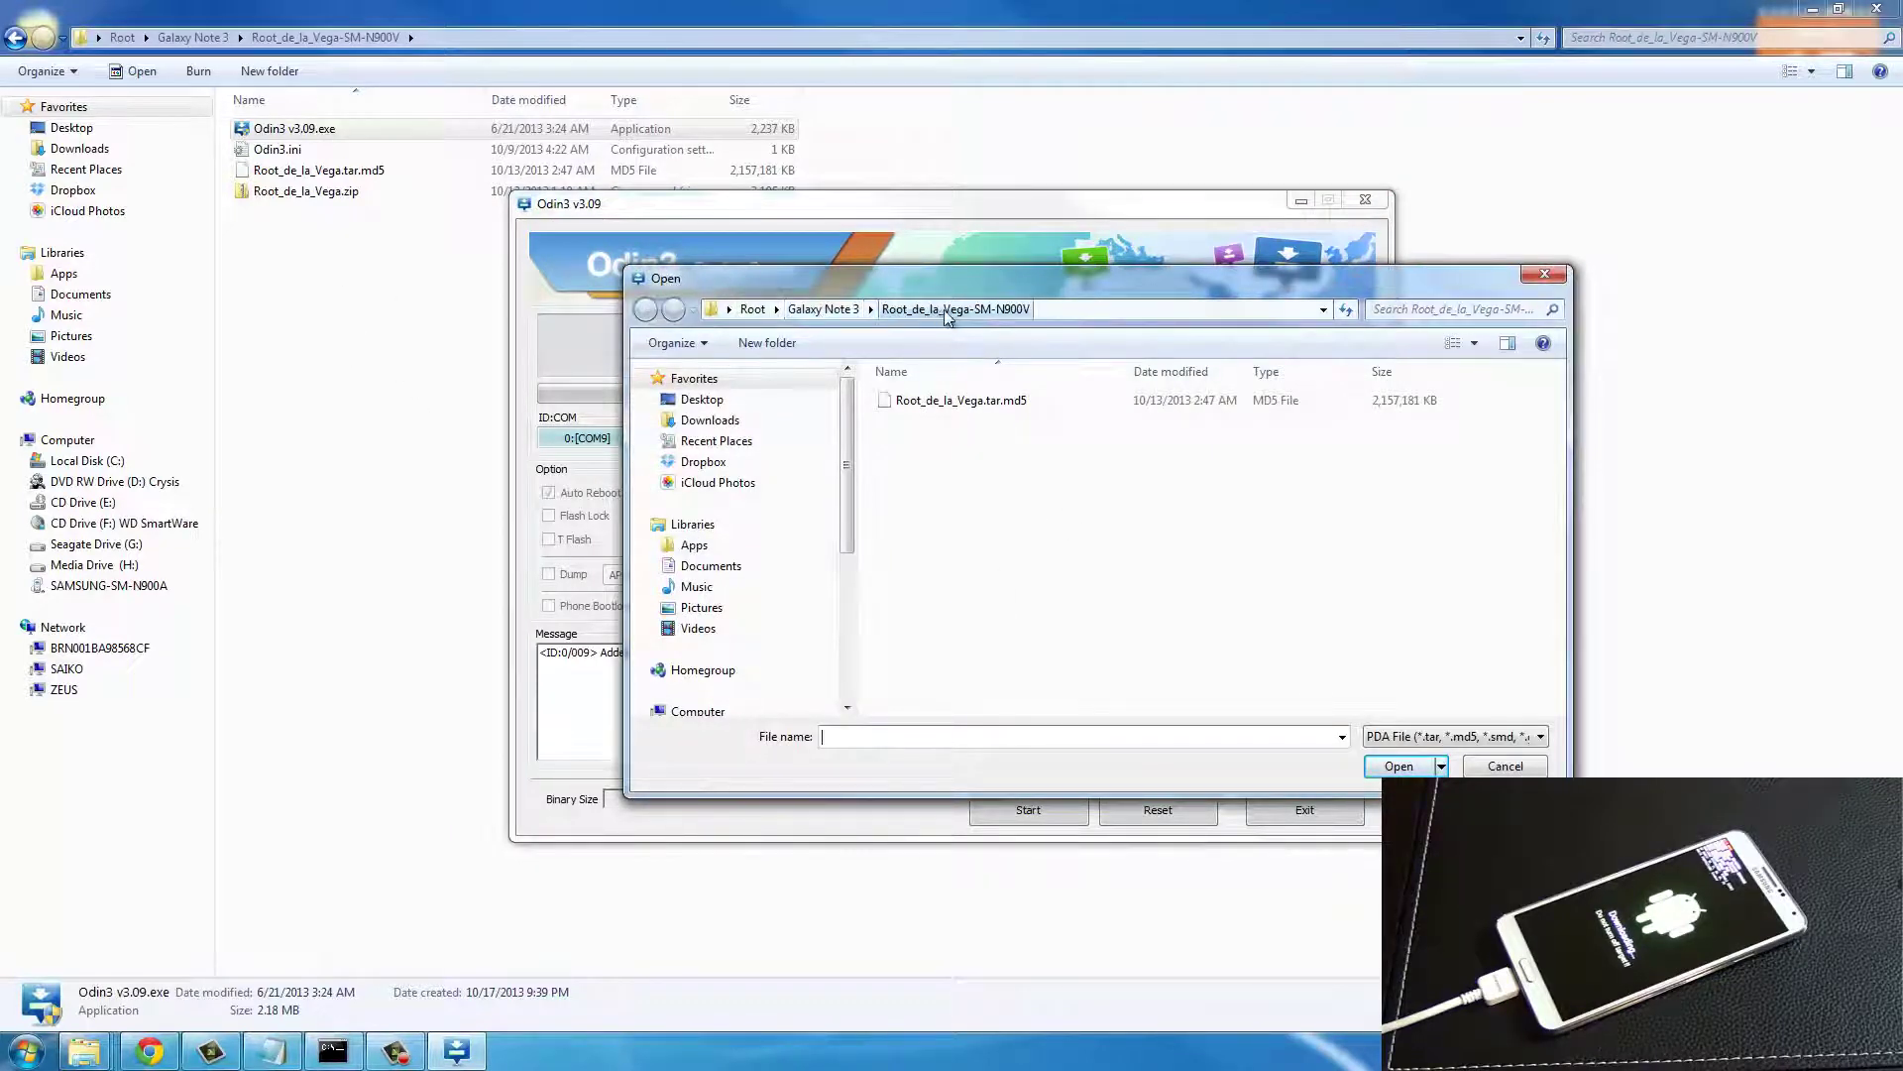
pyautogui.click(930, 412)
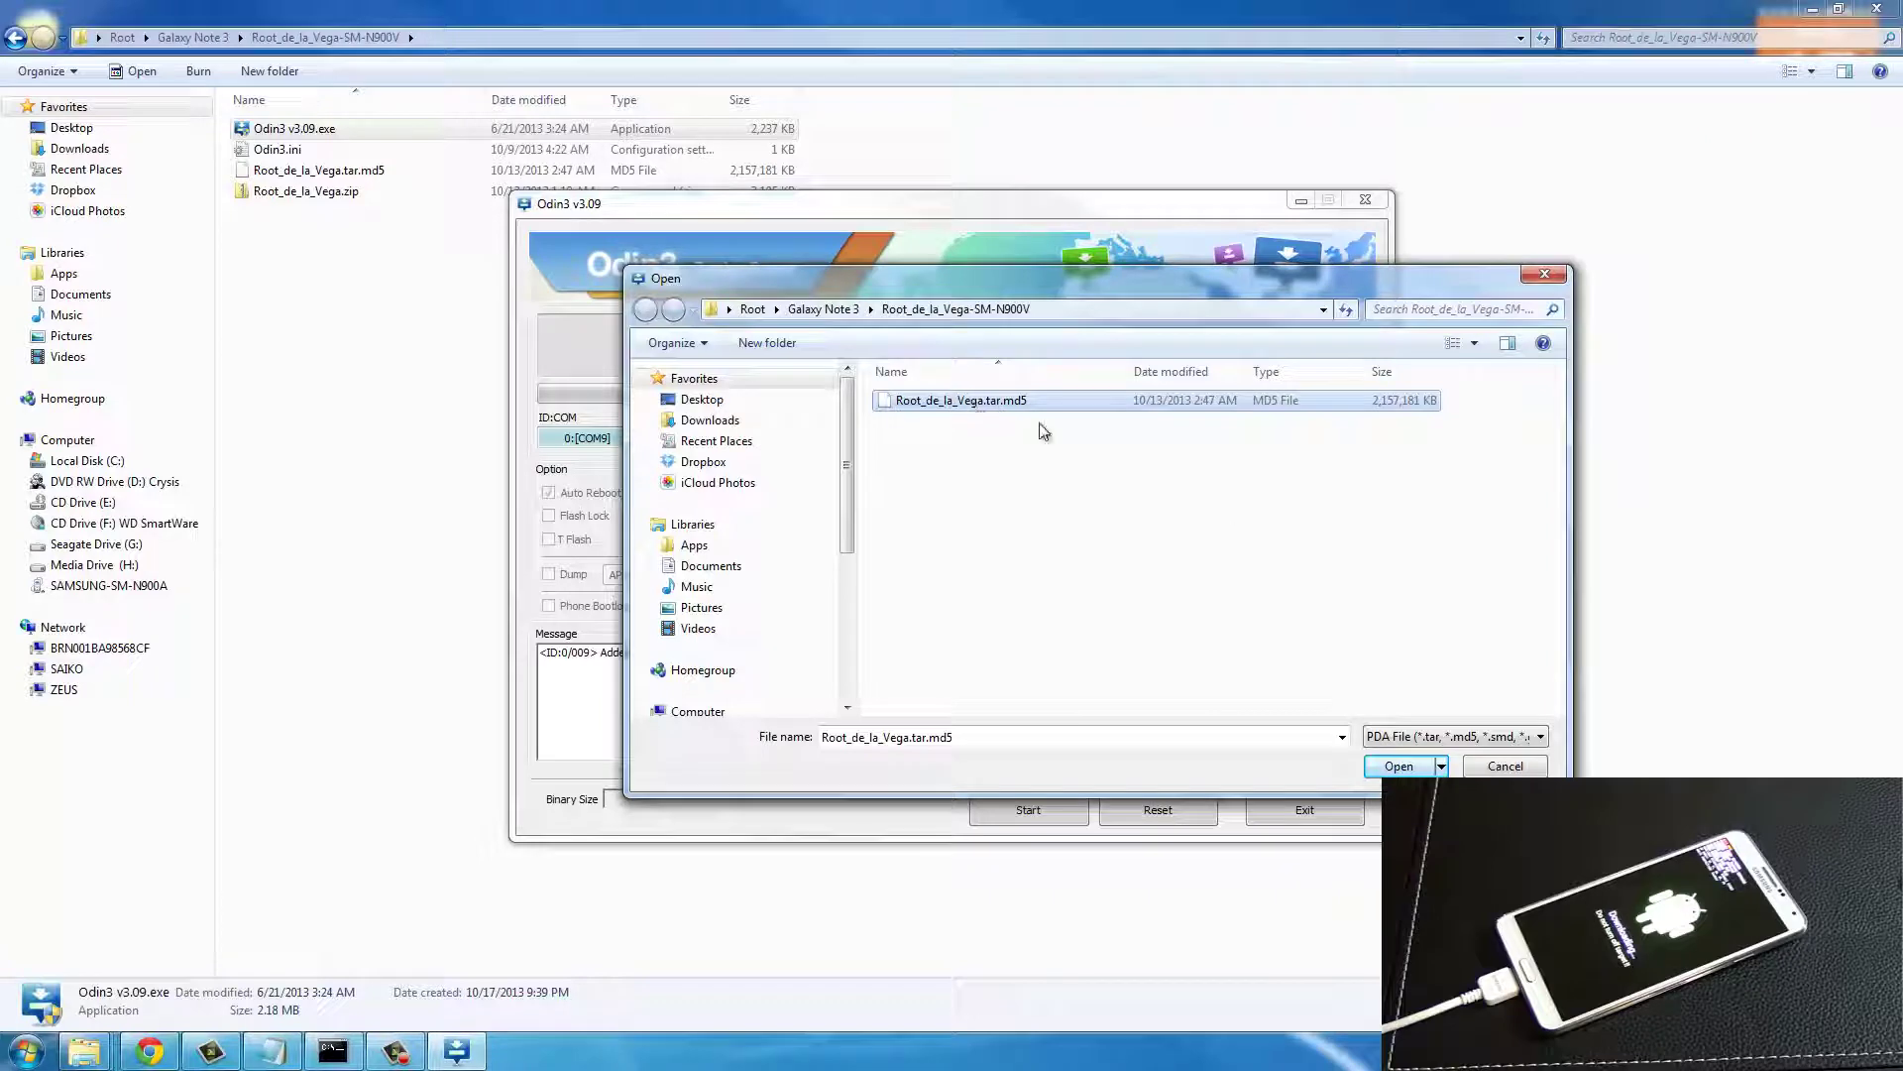
pyautogui.click(1412, 768)
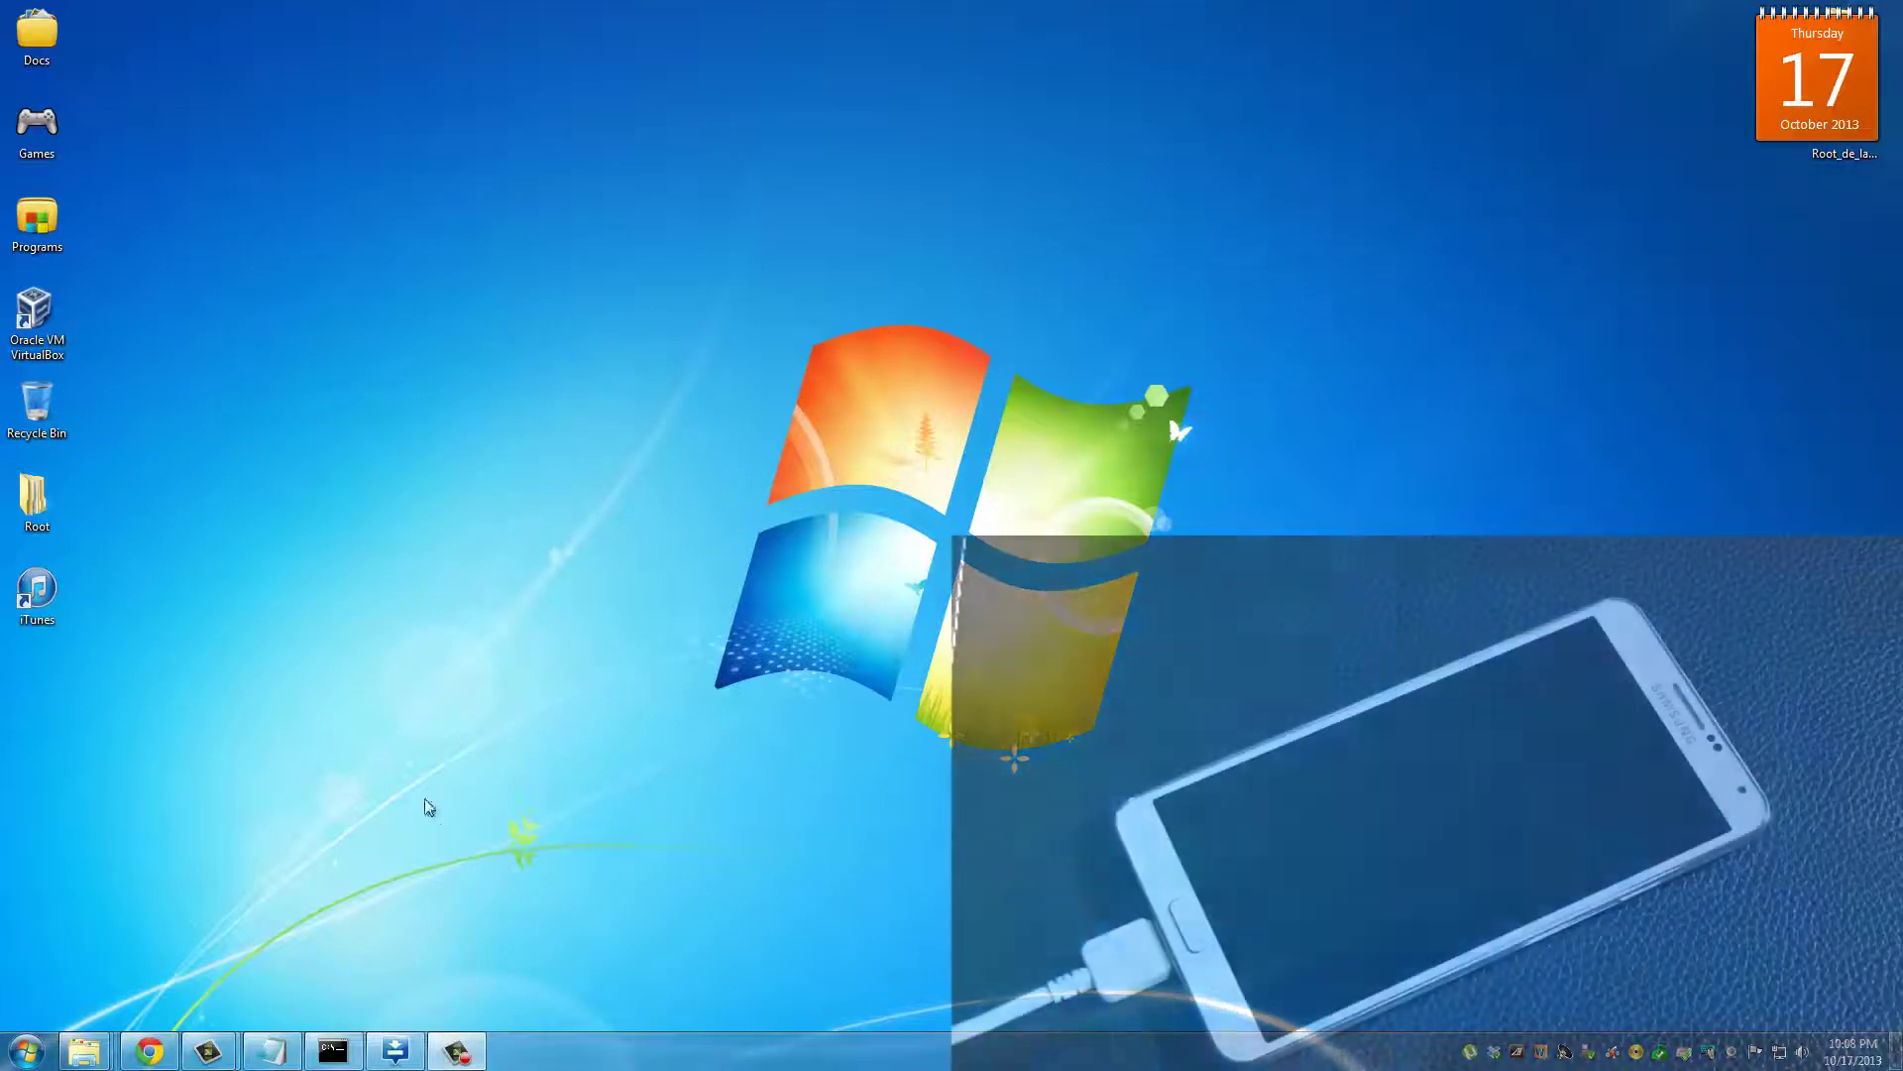
# Extract Root_de_la_Vega.zip inside Root\Galaxy Note 3\Root_de_la_Vega-SM-N900V
pyautogui.rightClick(82, 1053)
pyautogui.press('Escape')
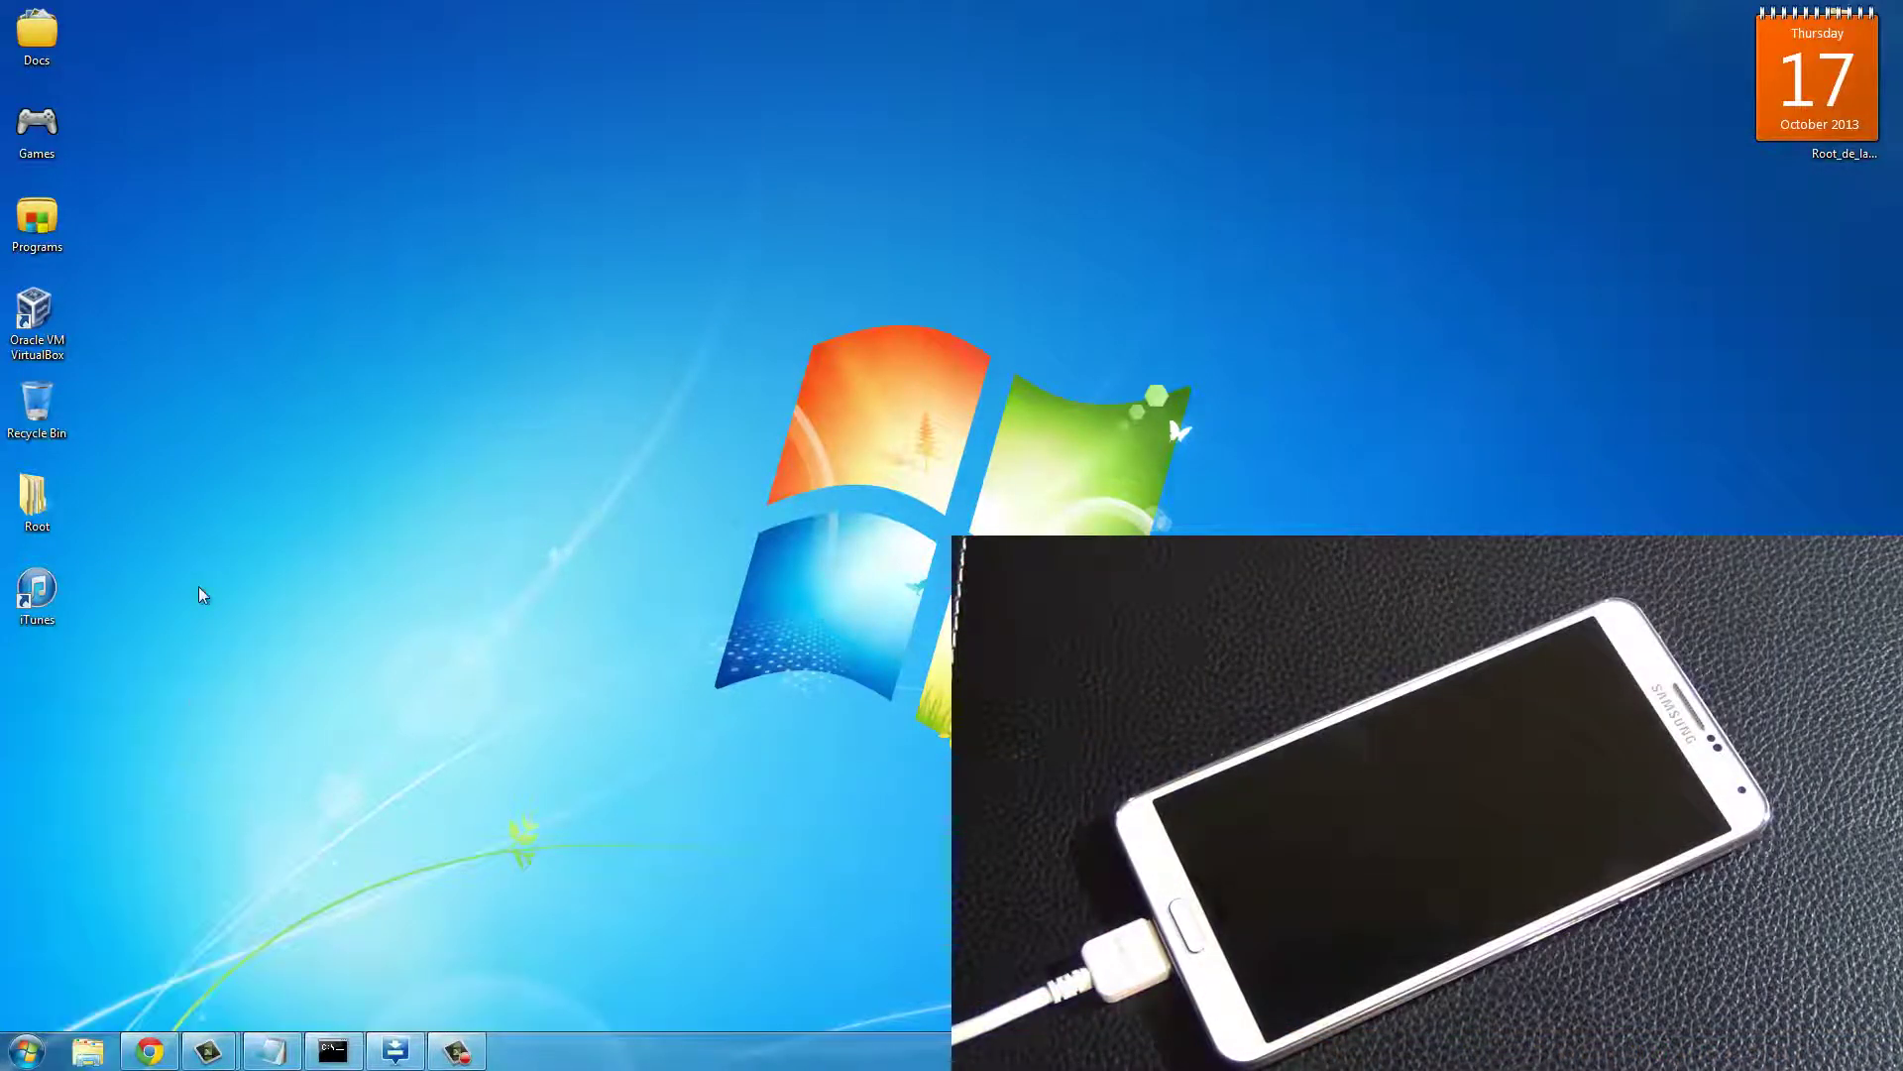
pyautogui.click(39, 503)
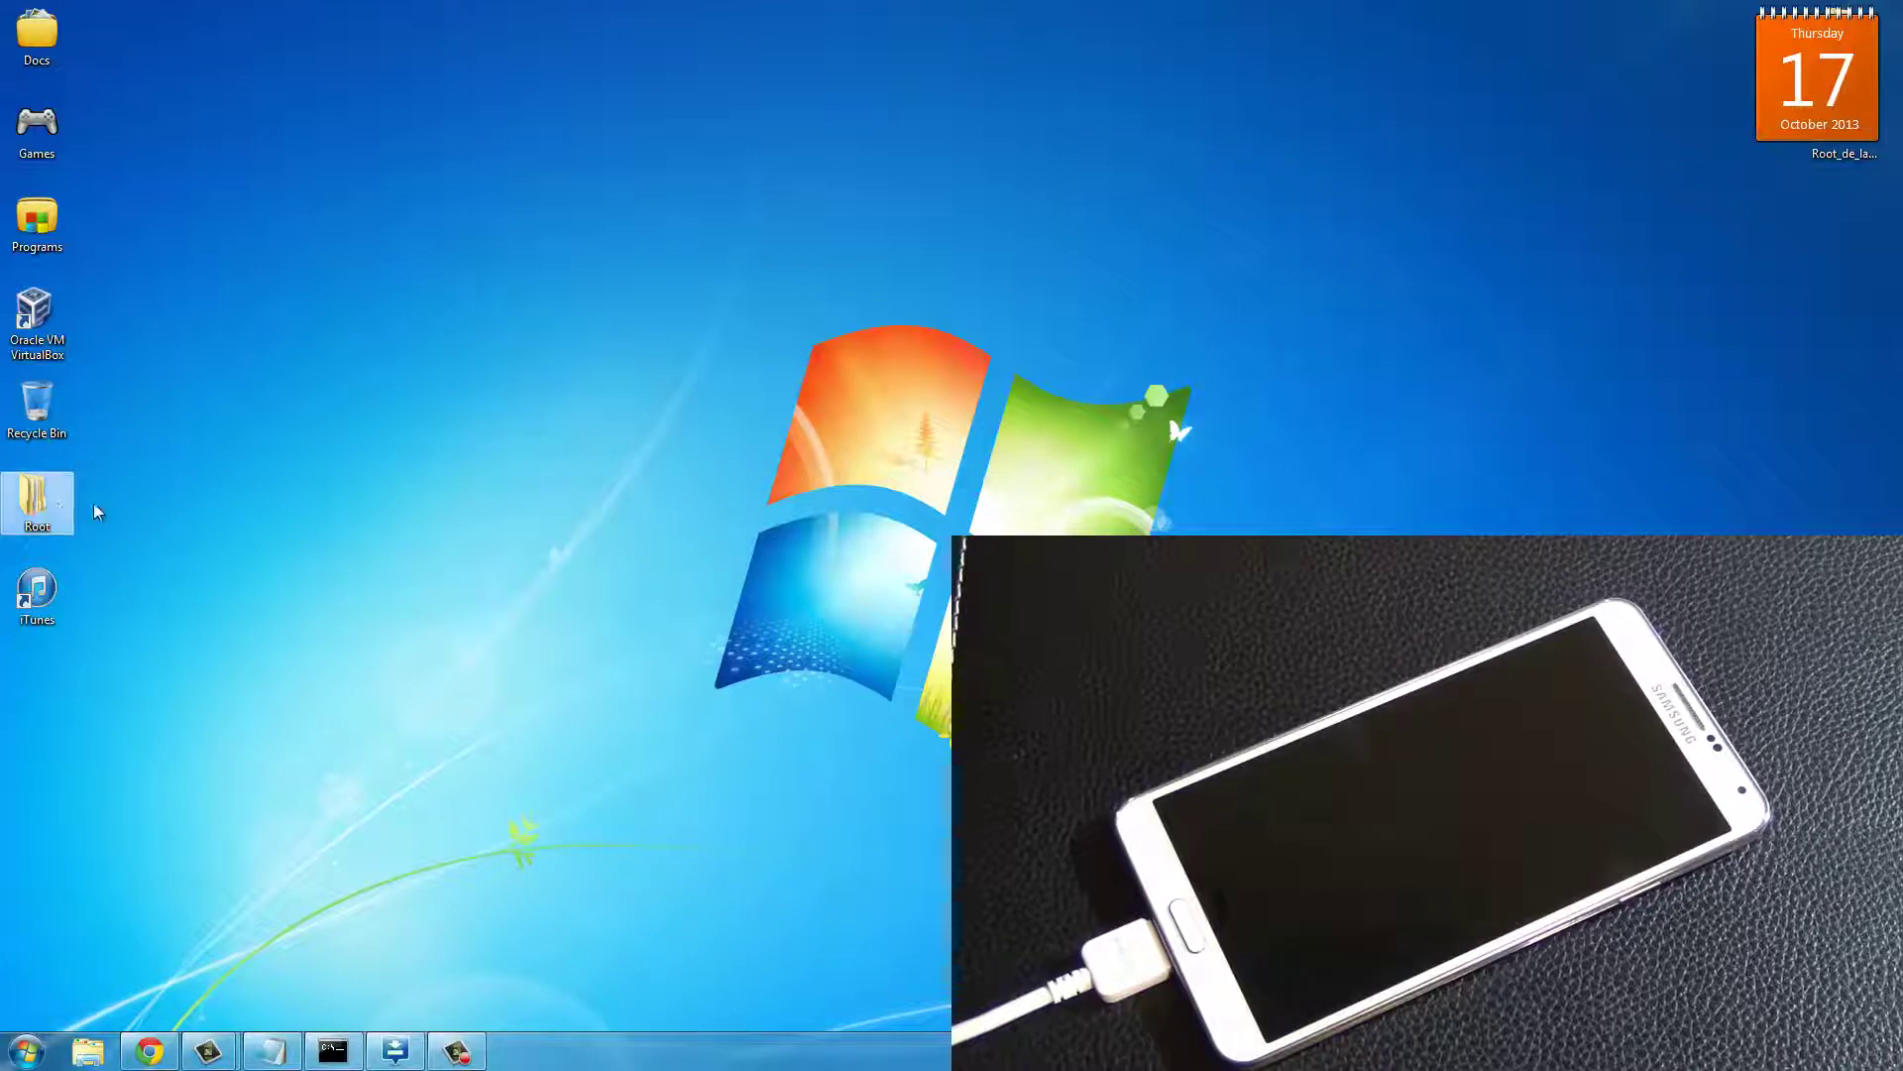
pyautogui.doubleClick(41, 511)
pyautogui.doubleClick(257, 539)
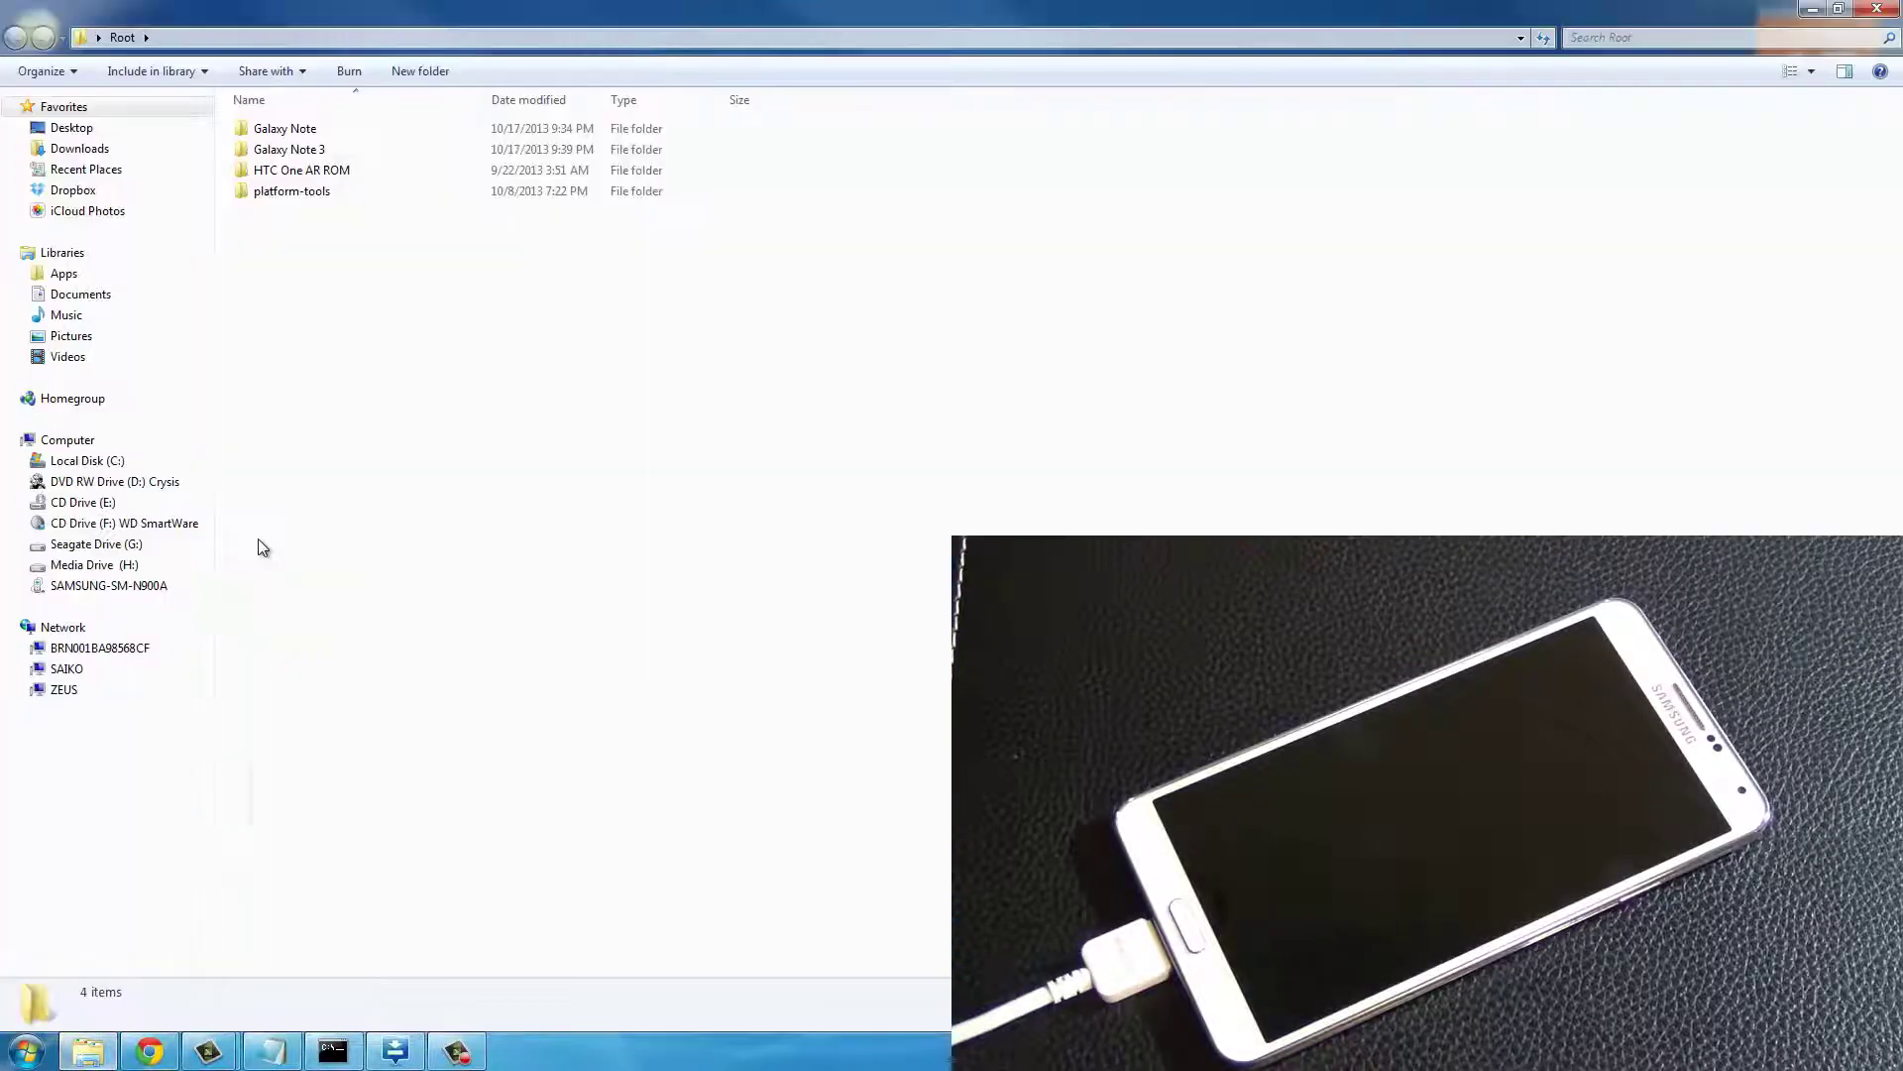
pyautogui.doubleClick(327, 153)
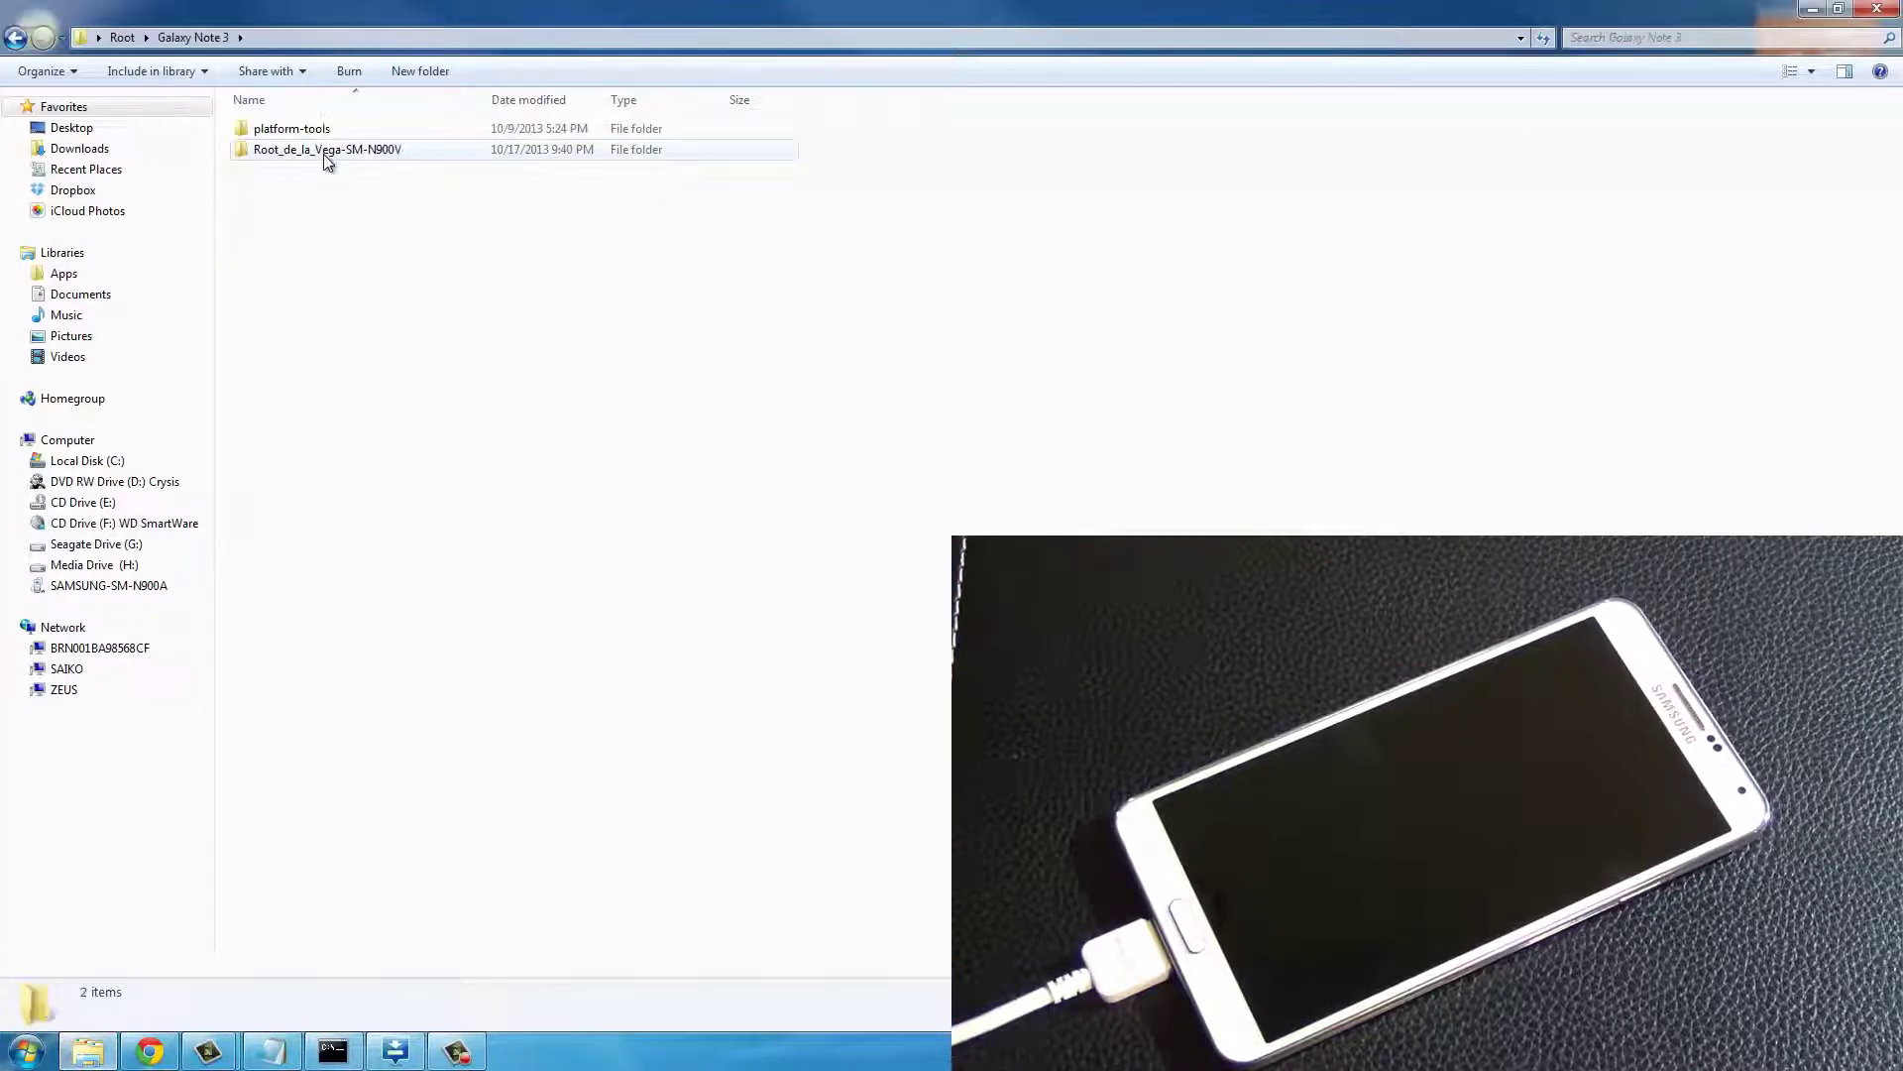
pyautogui.doubleClick(287, 152)
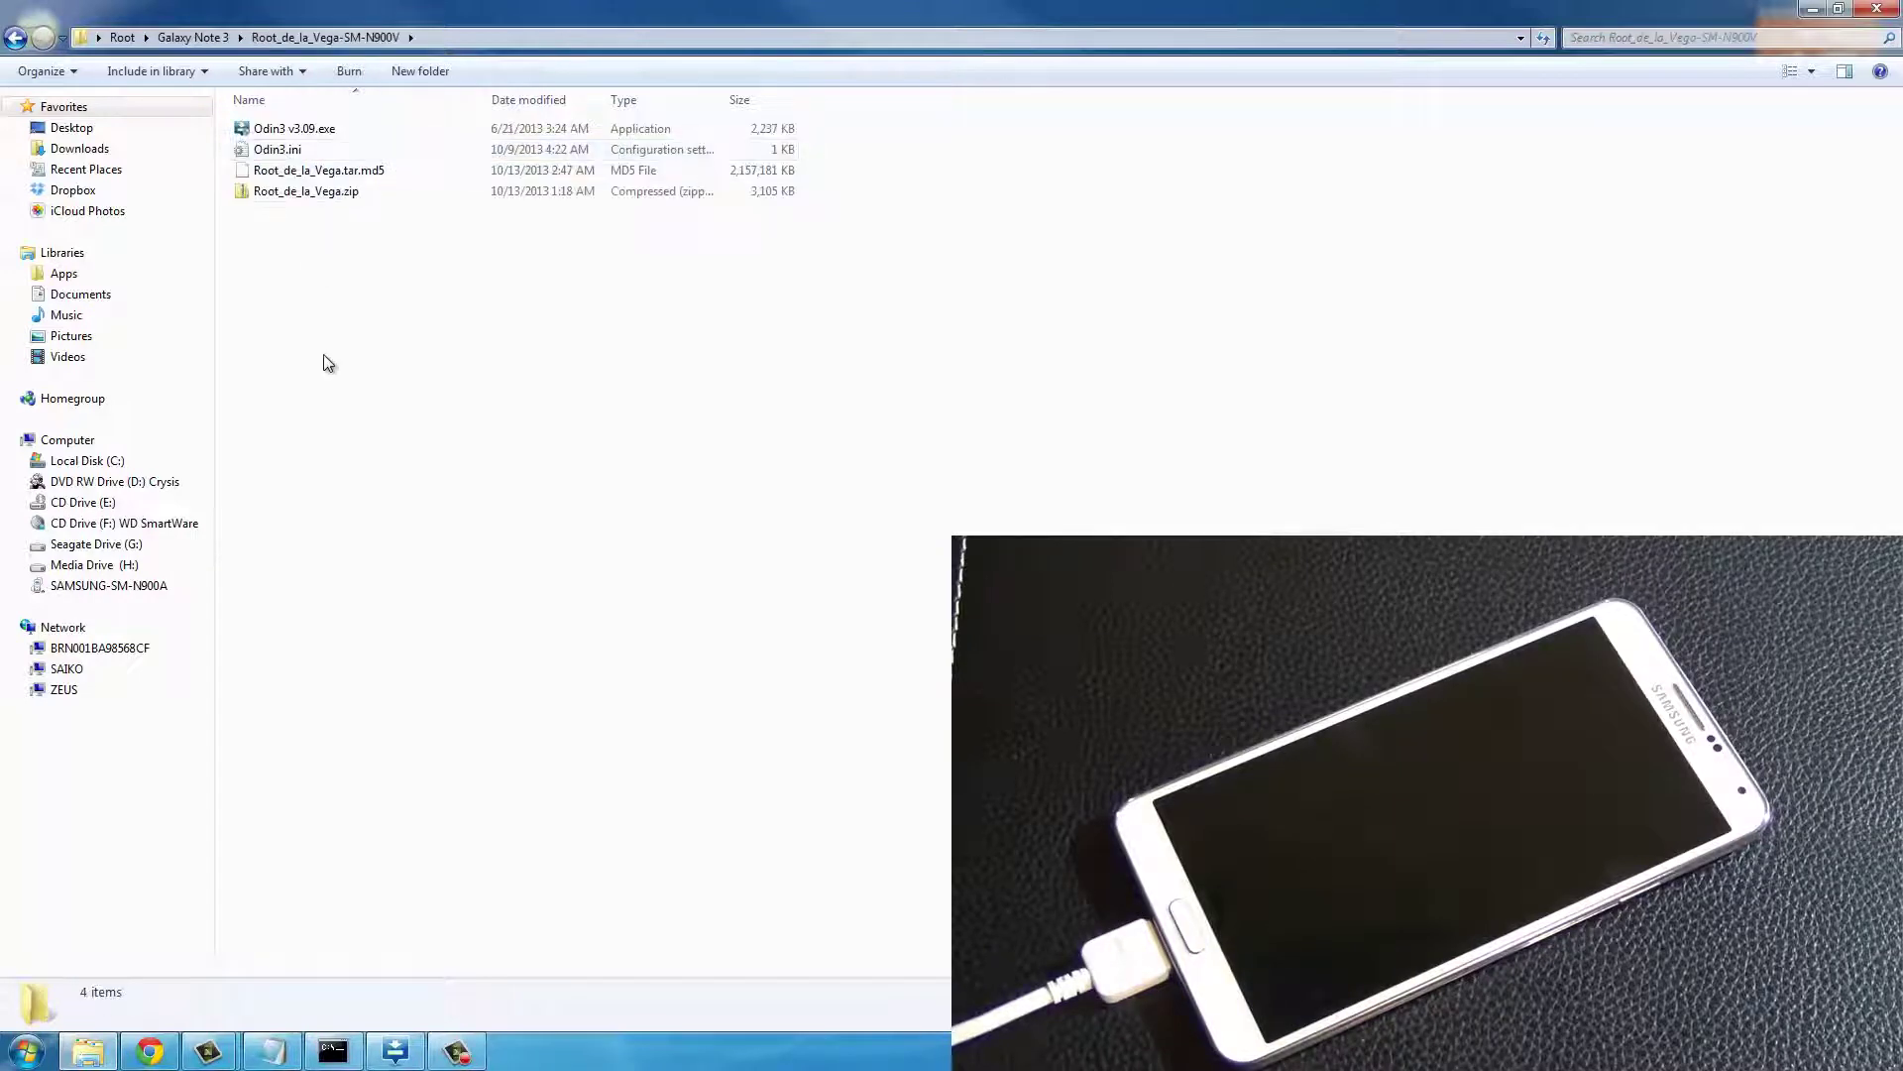
pyautogui.click(300, 200)
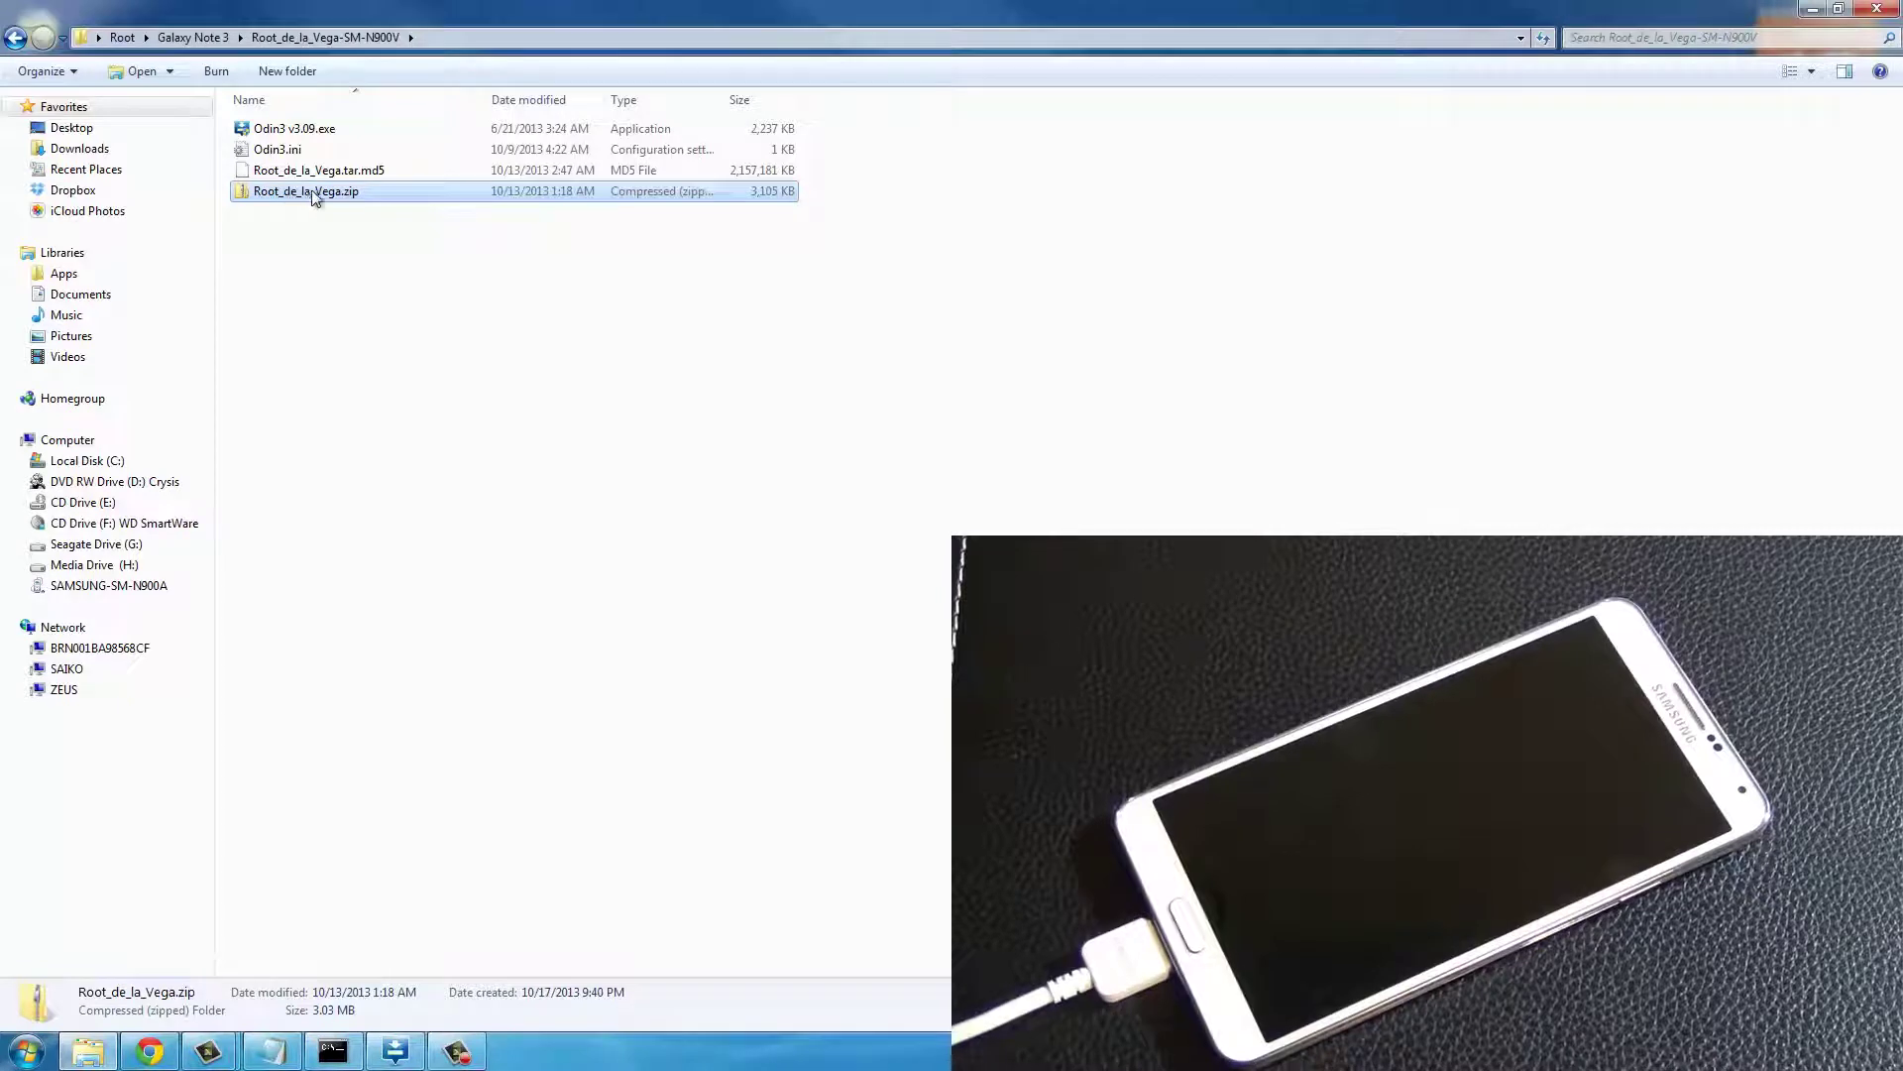
pyautogui.rightClick(302, 200)
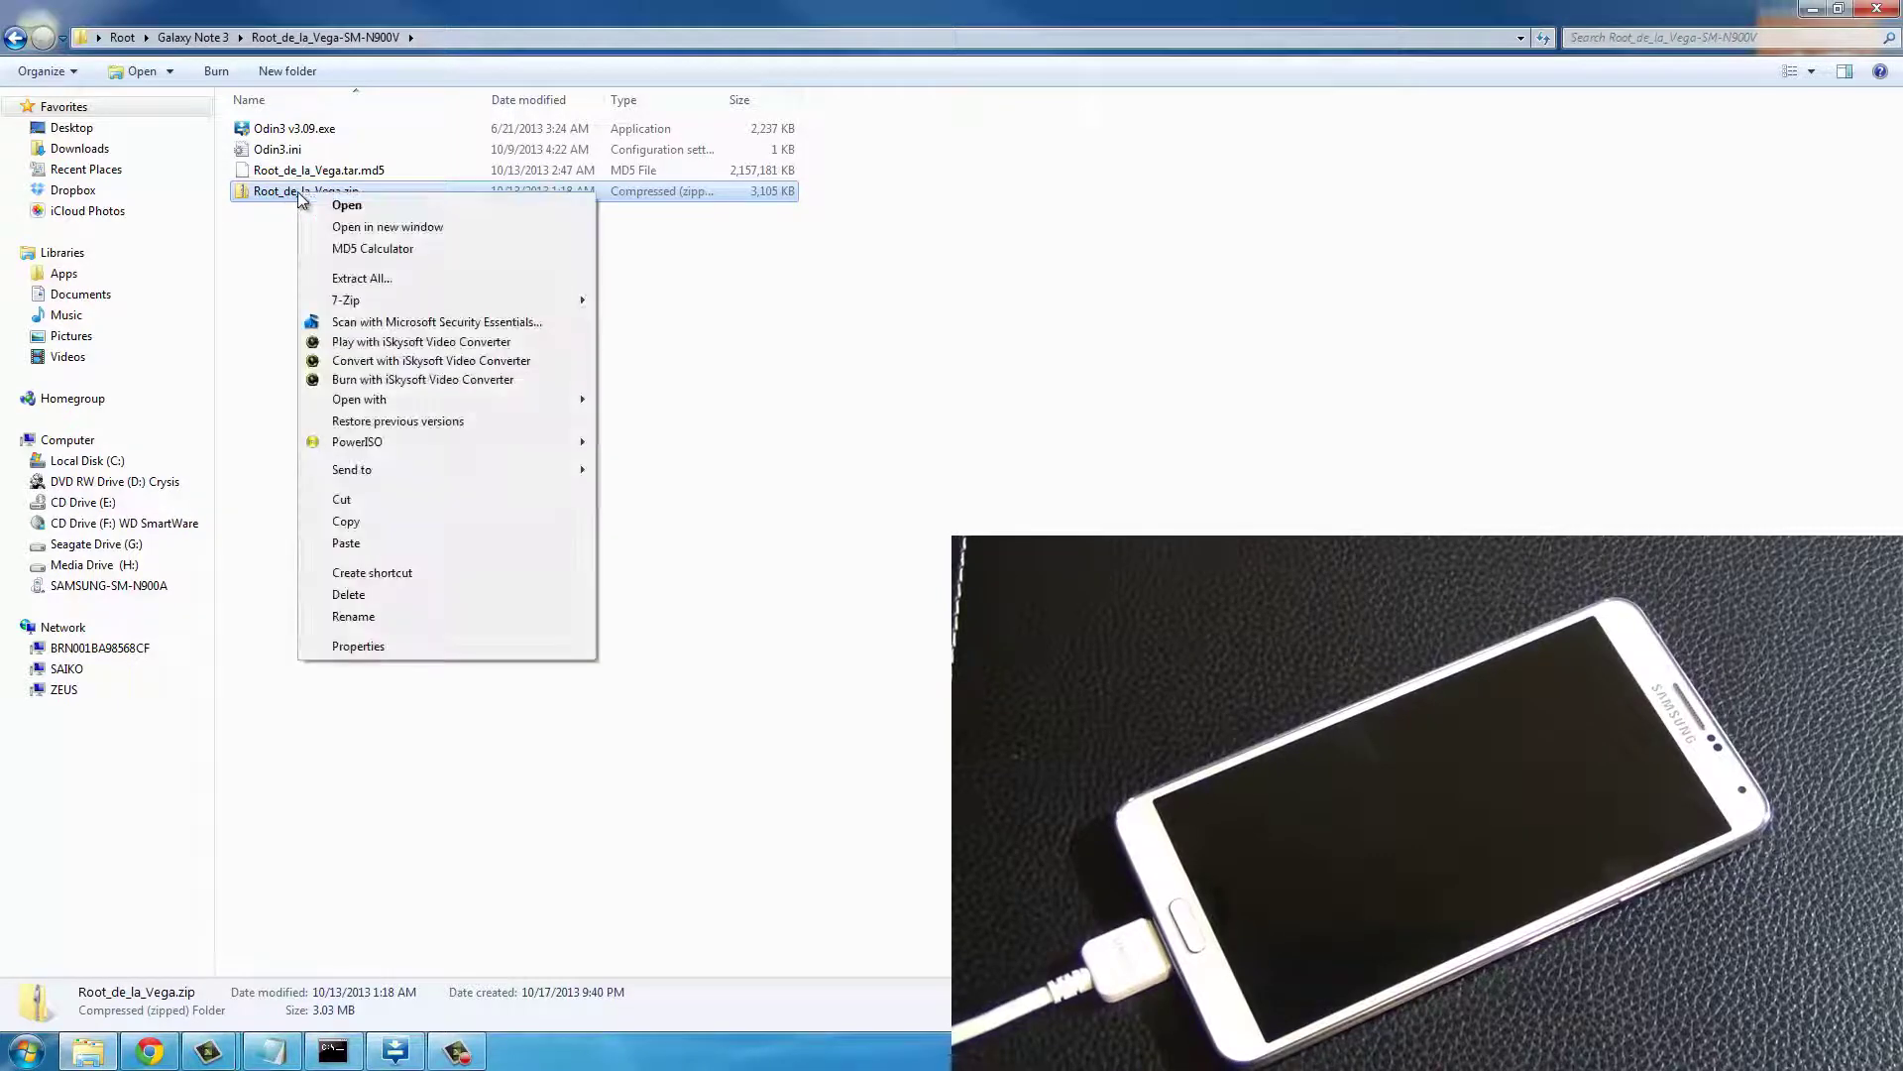
pyautogui.moveTo(346, 299)
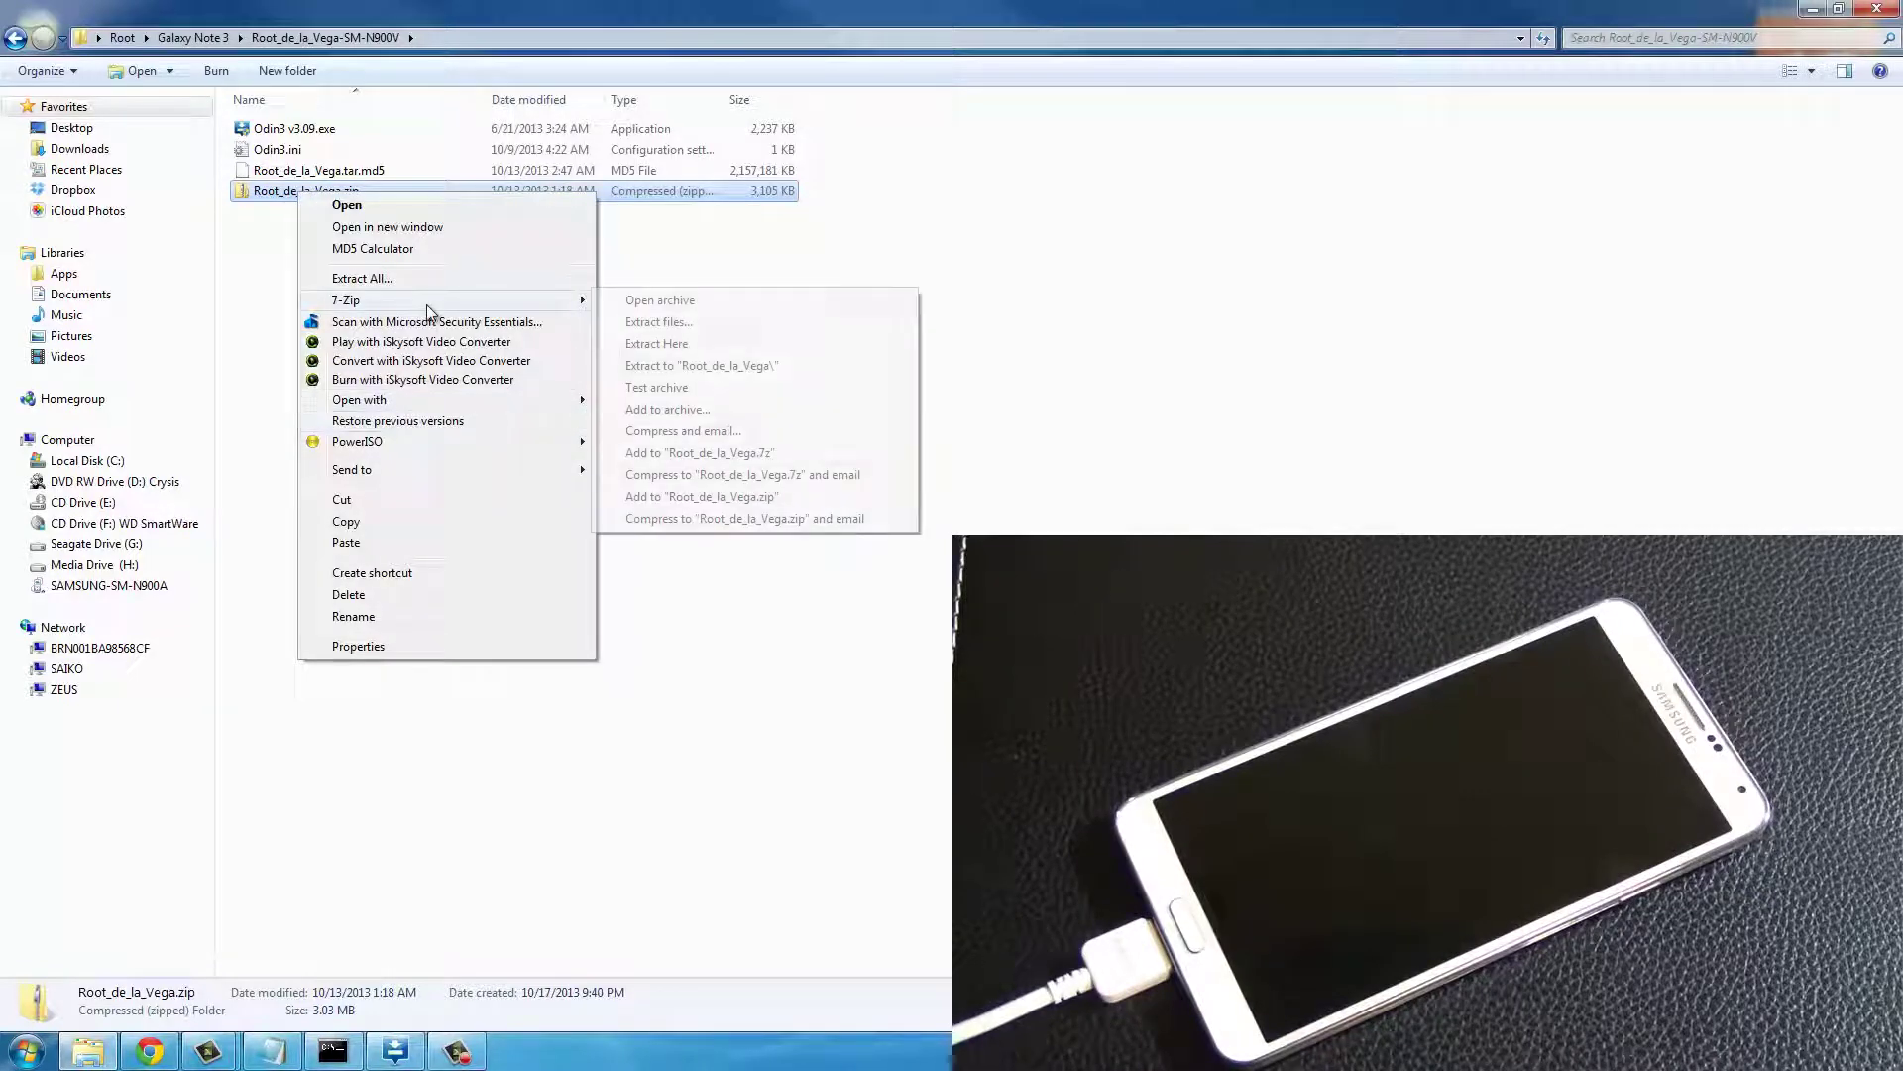
pyautogui.click(715, 369)
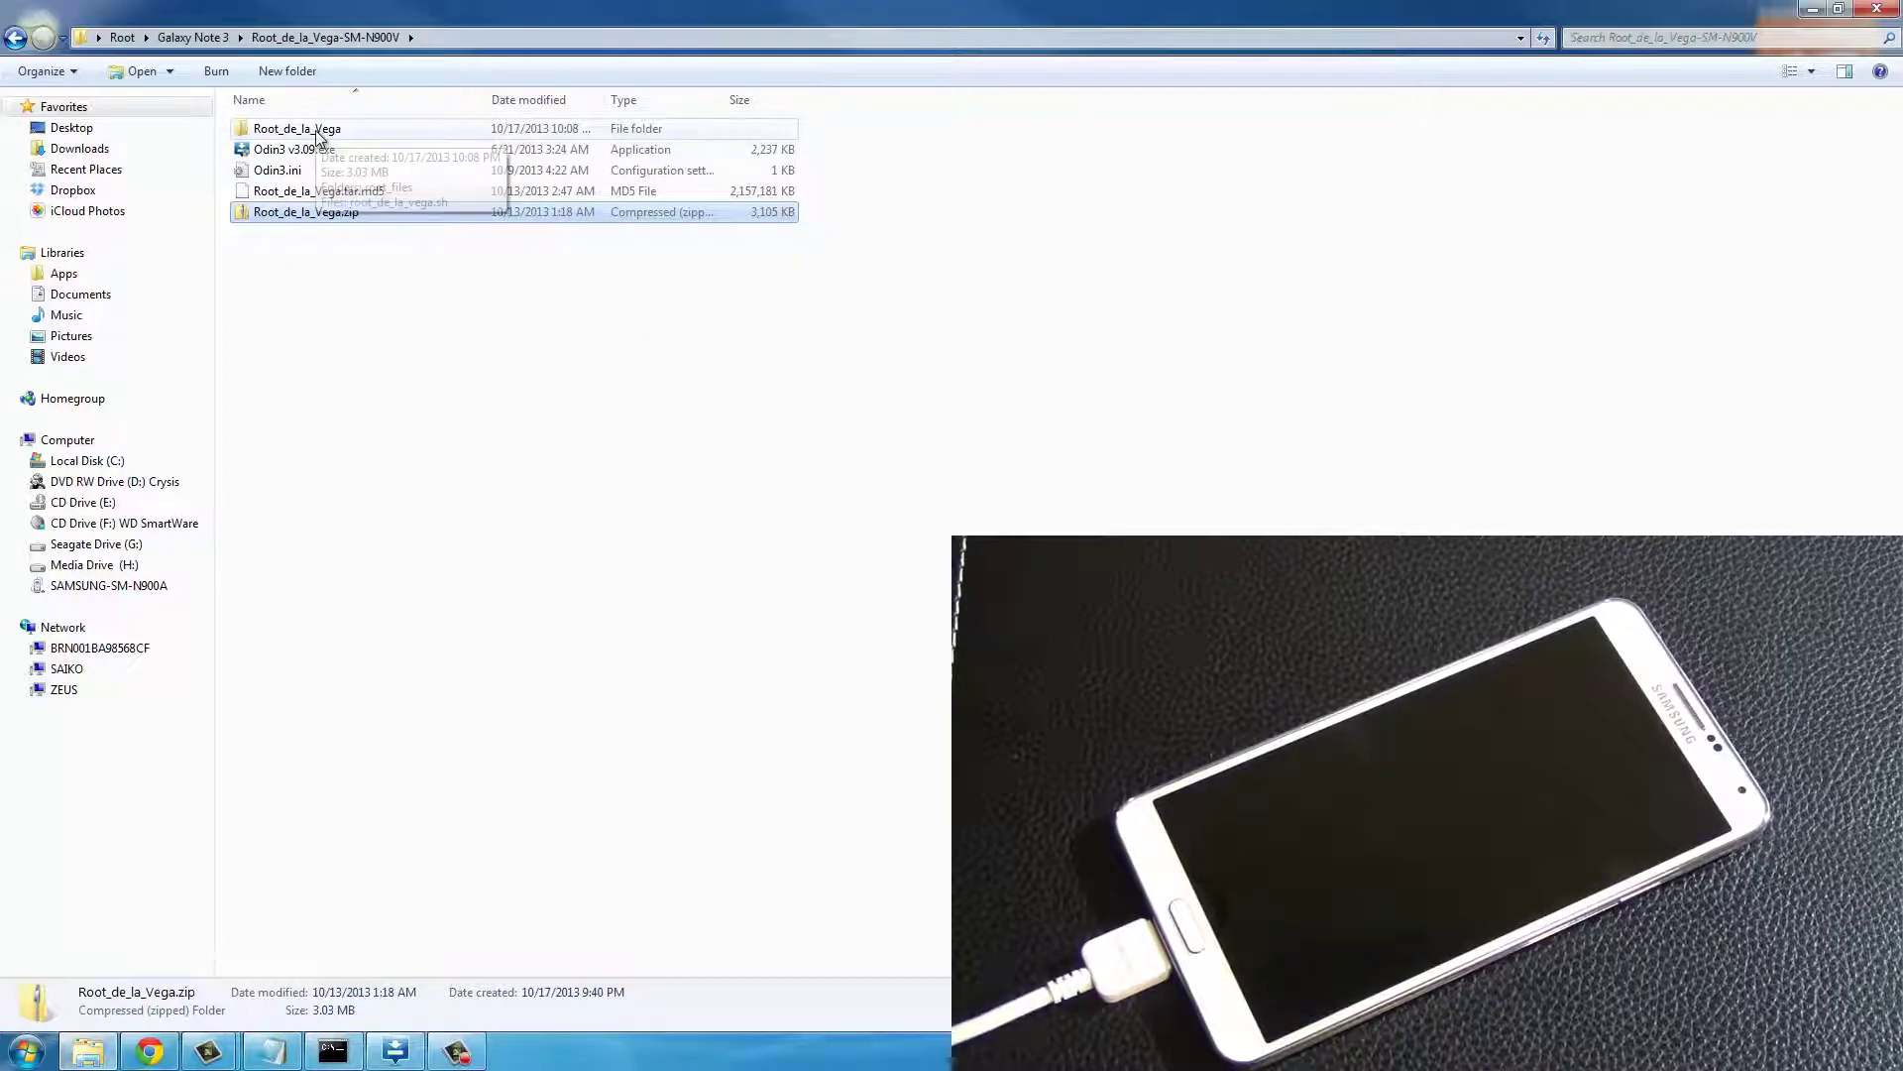
# Cut root_files and root_de_la_vega.sh from the extracted Root_de_la_Vega folder
pyautogui.doubleClick(318, 132)
pyautogui.moveTo(404, 233); pyautogui.dragTo(261, 133)
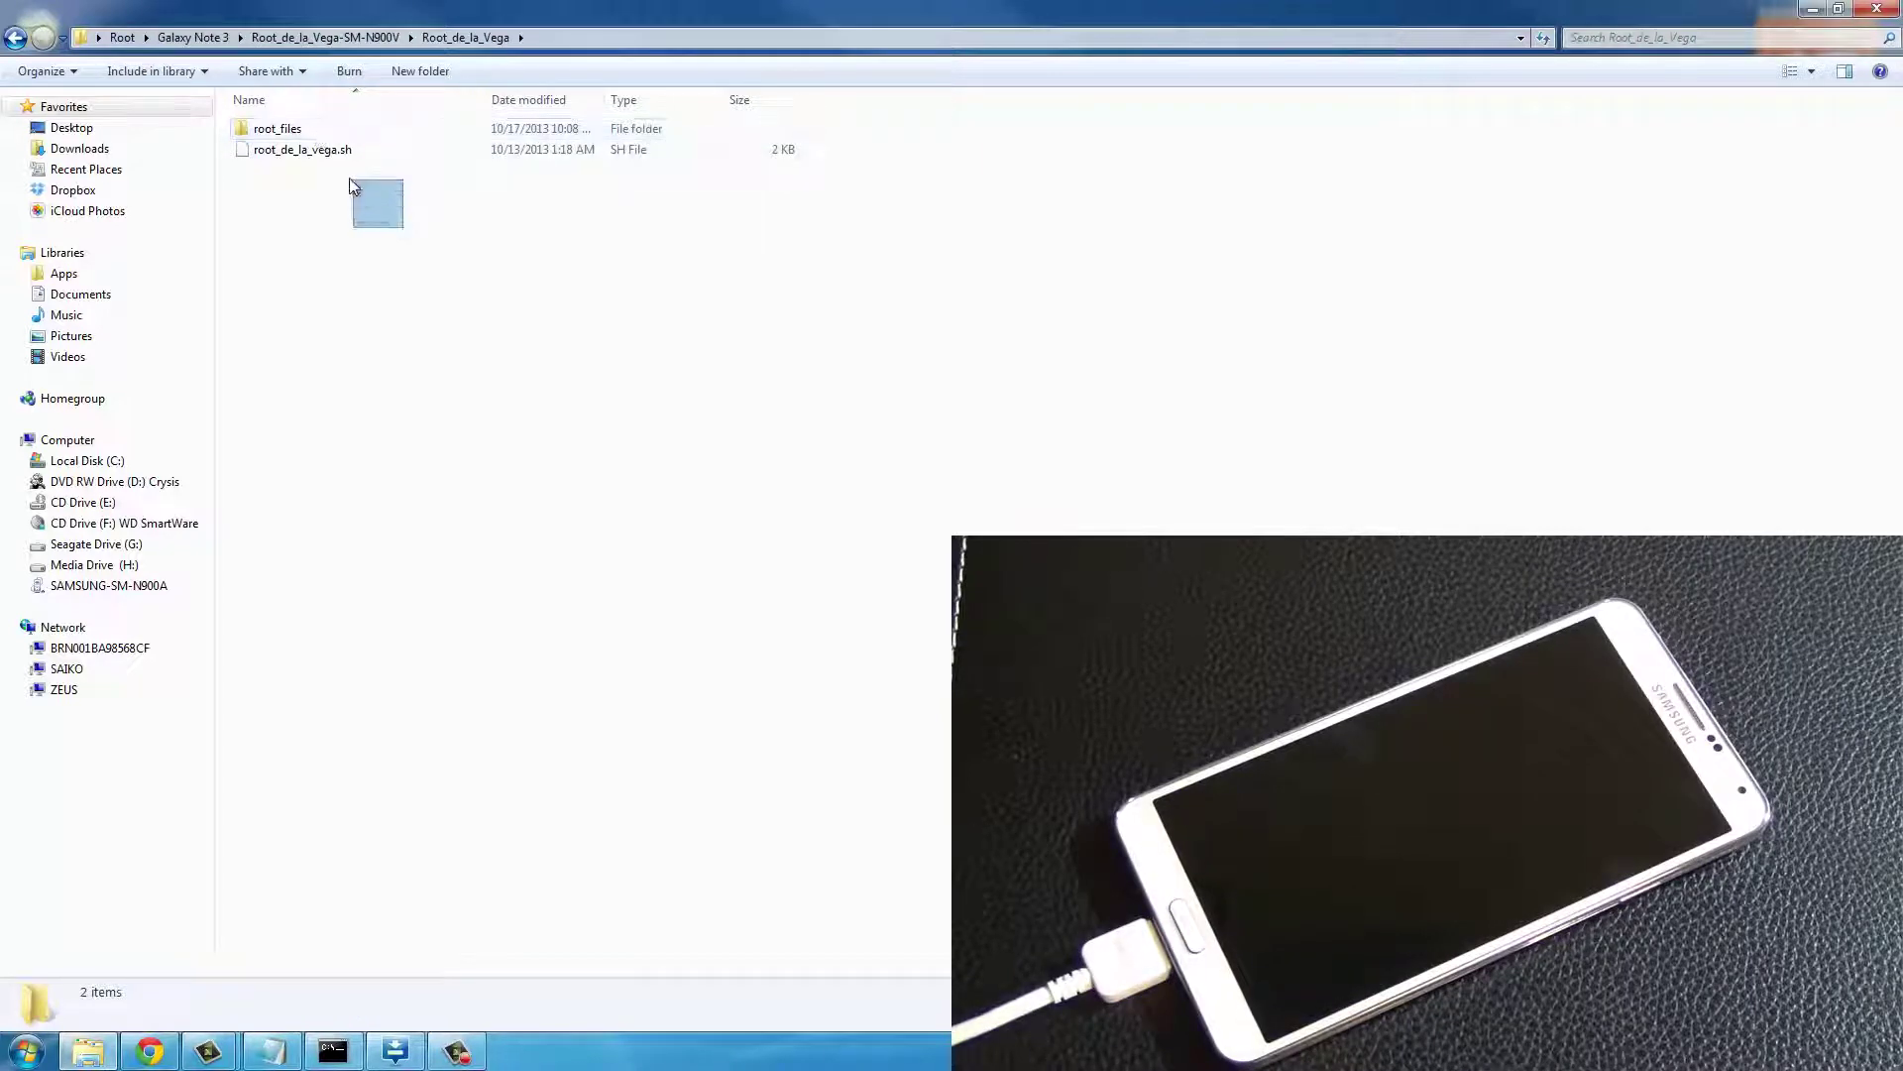
pyautogui.rightClick(261, 133)
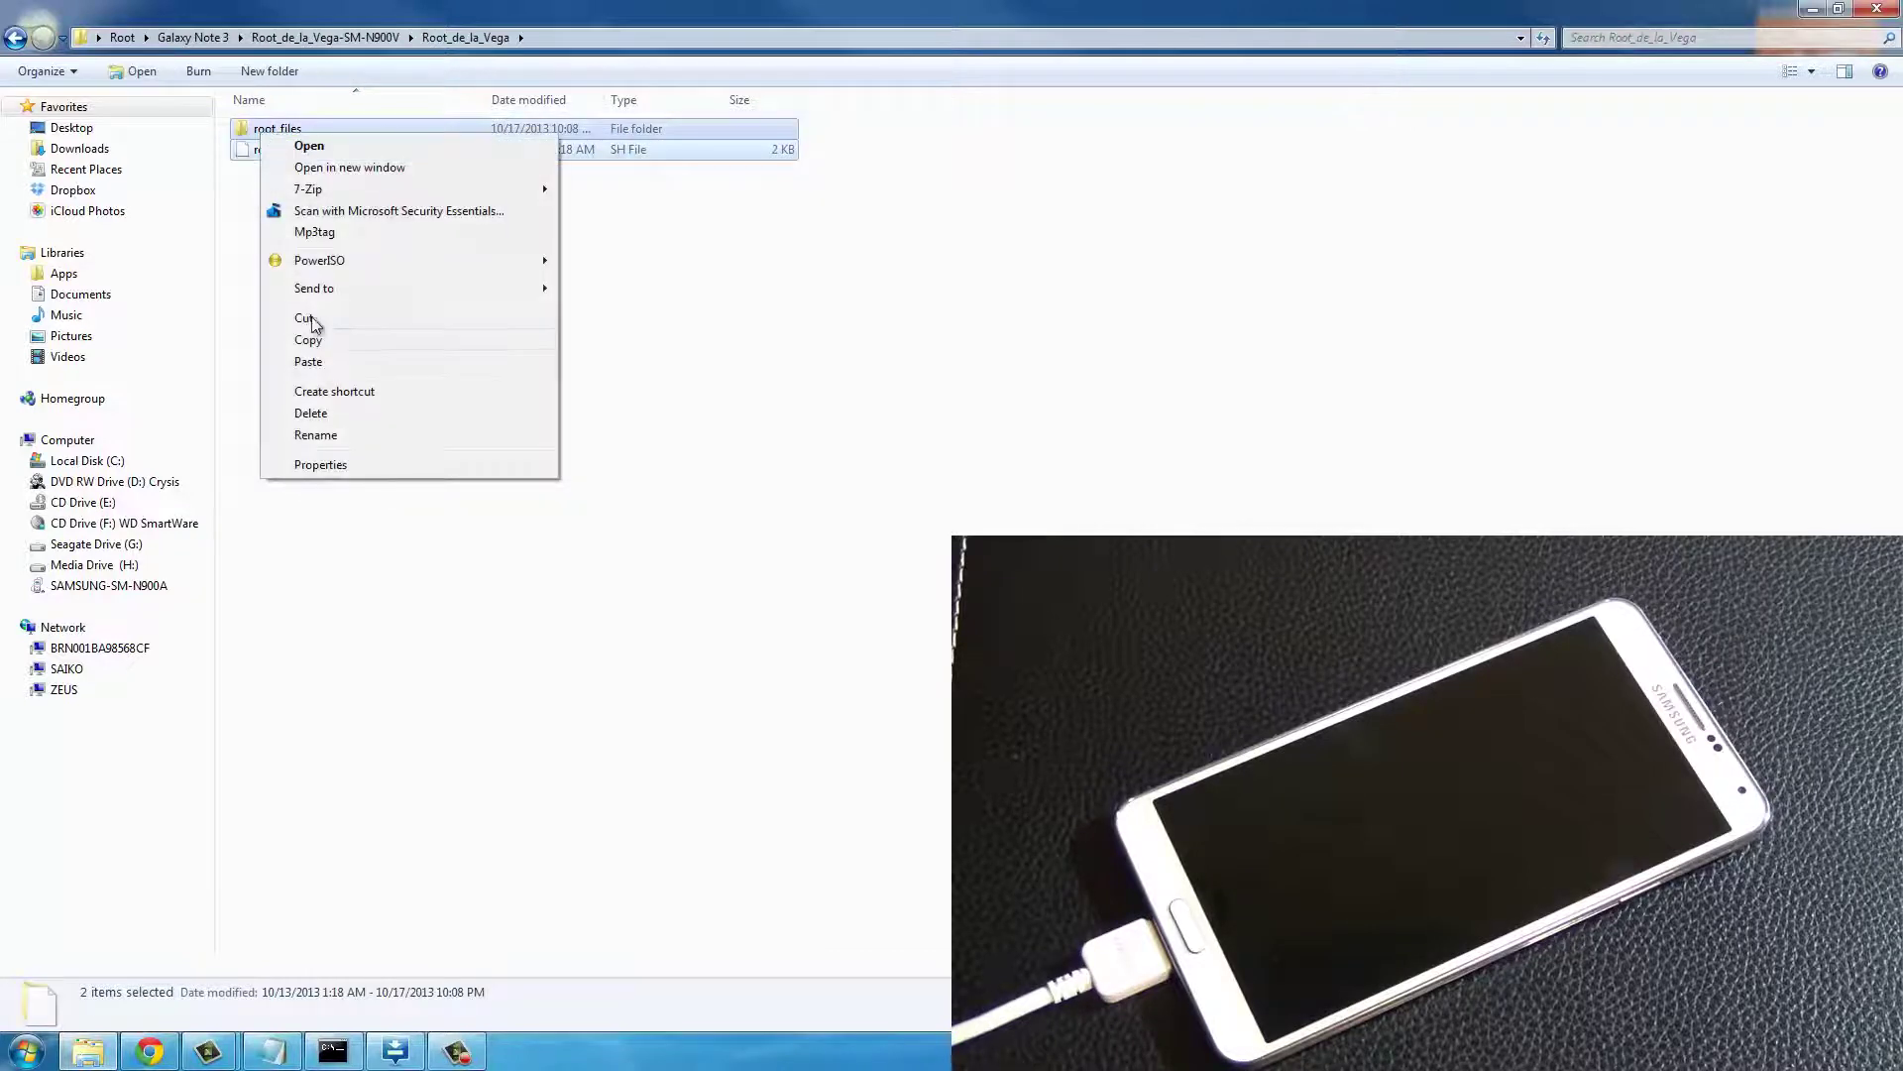
pyautogui.click(314, 344)
pyautogui.click(389, 427)
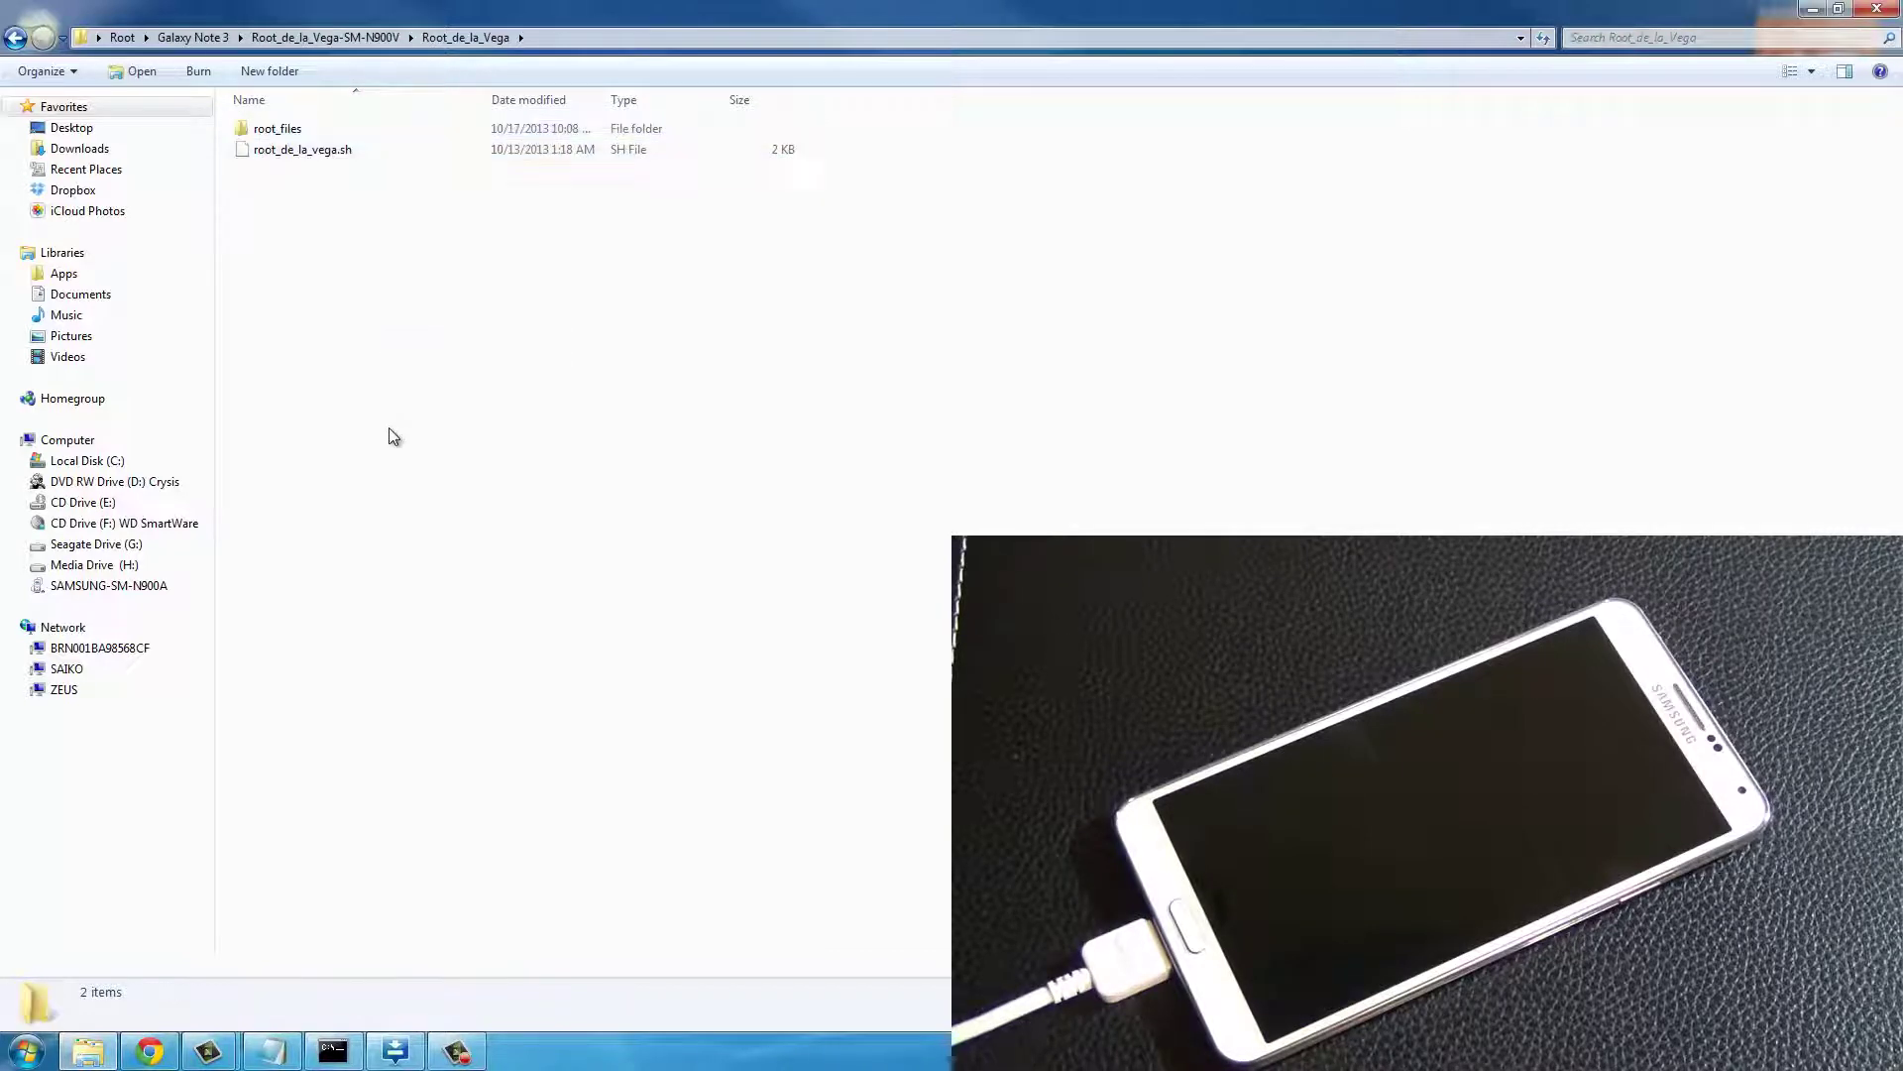
pyautogui.click(27, 1052)
# Paste root_files and root_de_la_vega.sh into the SAMSUNG-SM-N900A Phone storage
pyautogui.click(319, 723)
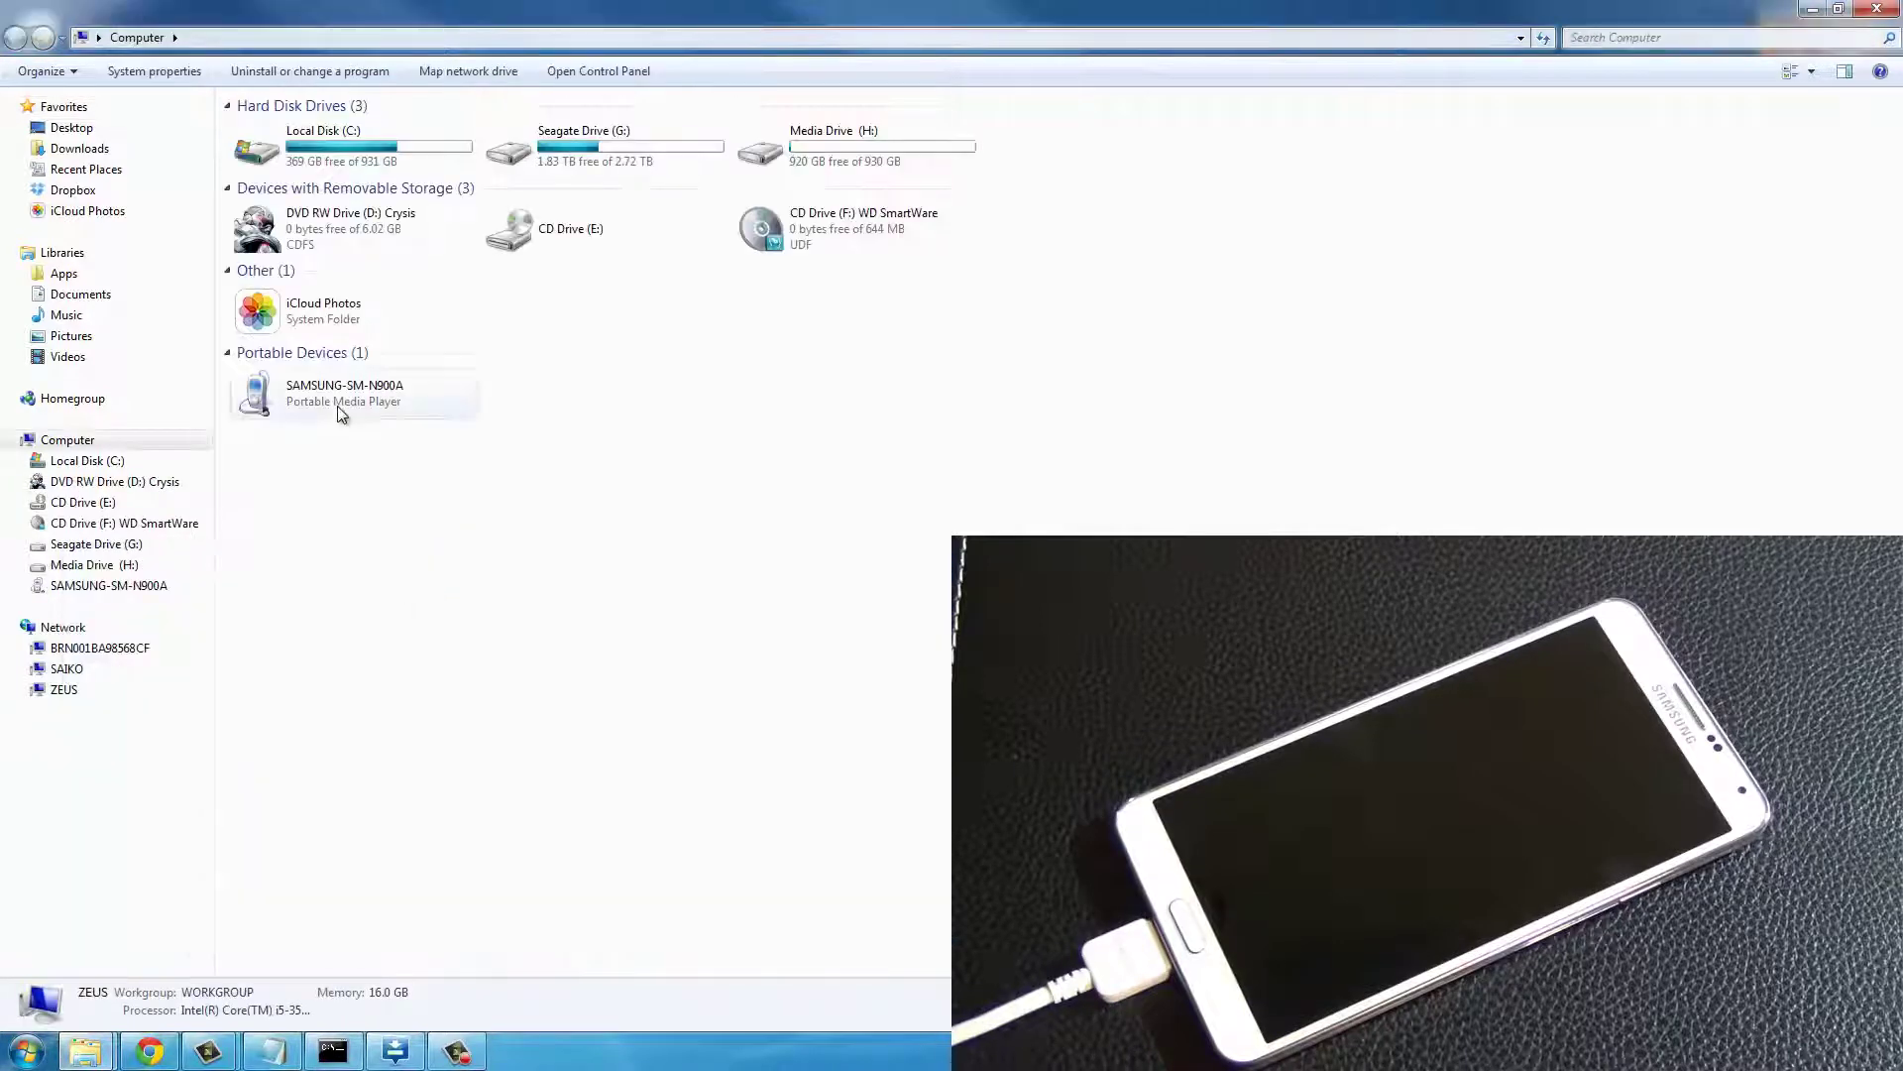
pyautogui.click(329, 405)
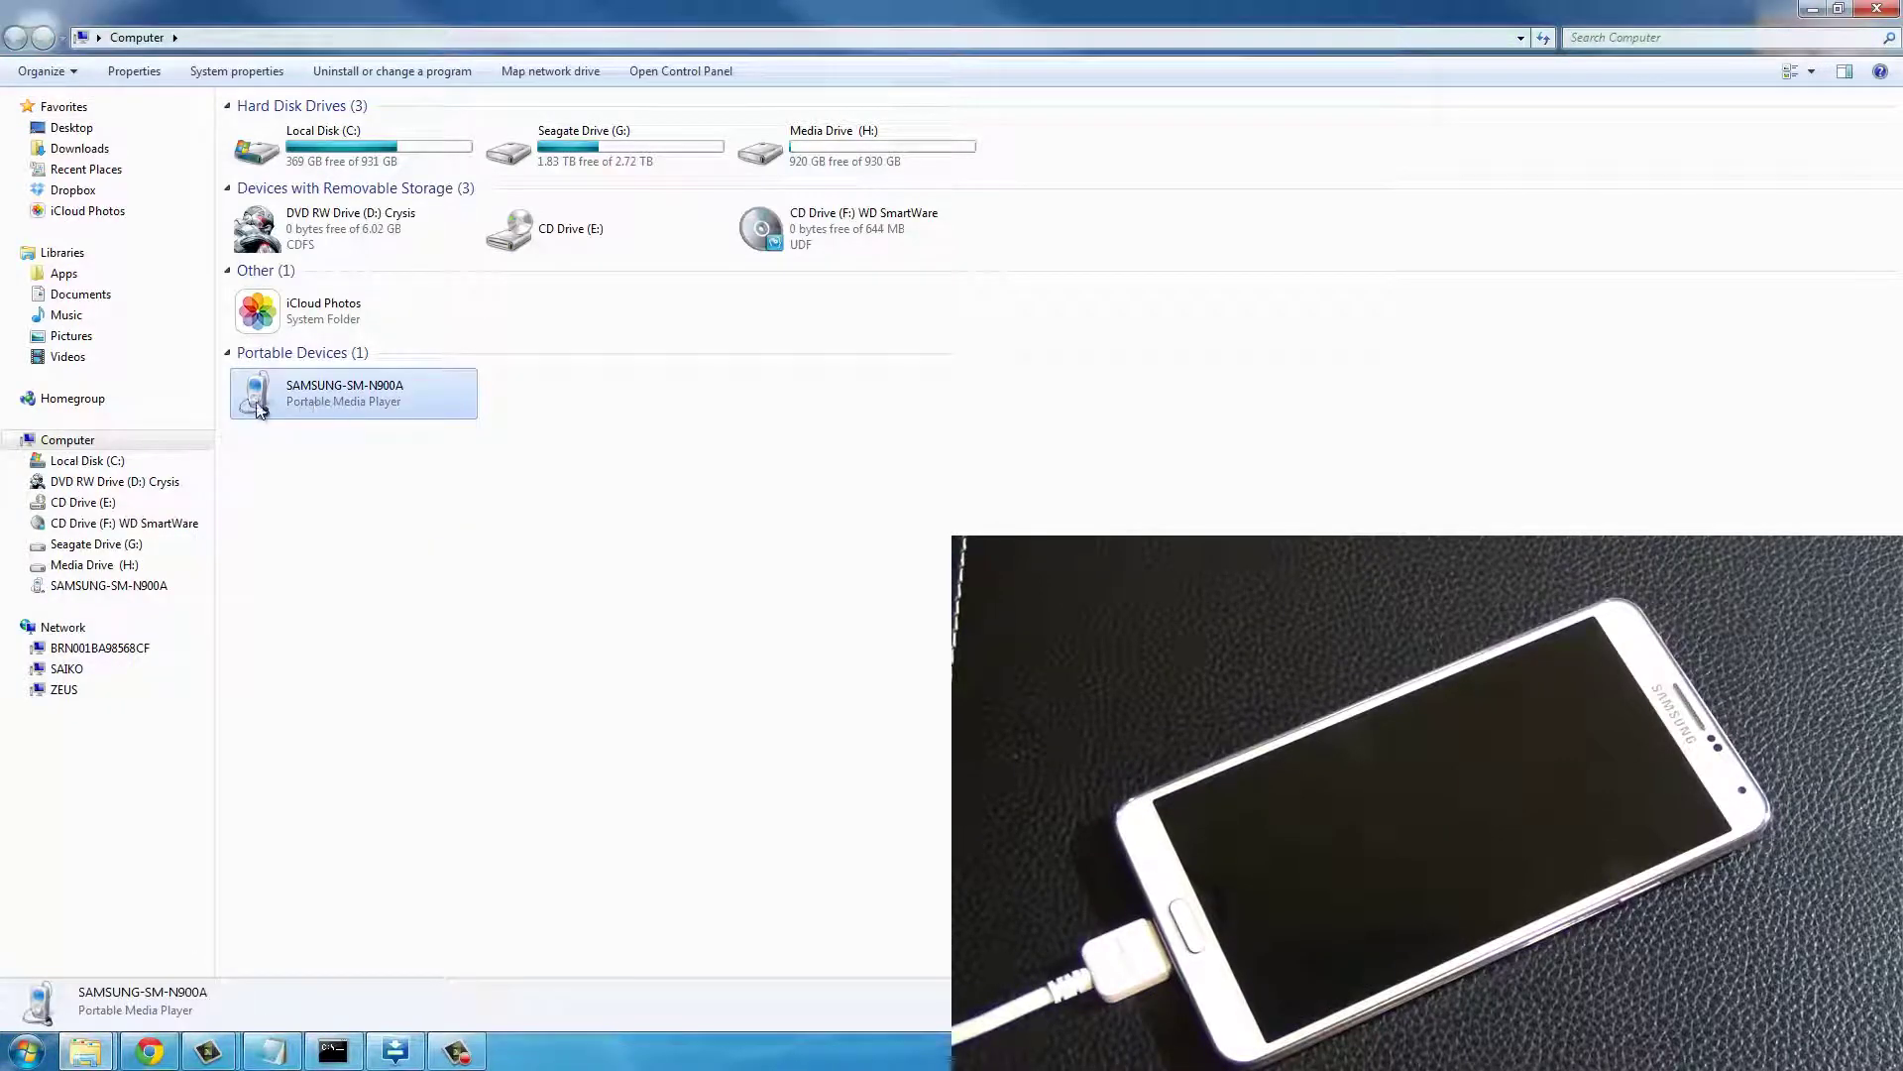
pyautogui.doubleClick(333, 405)
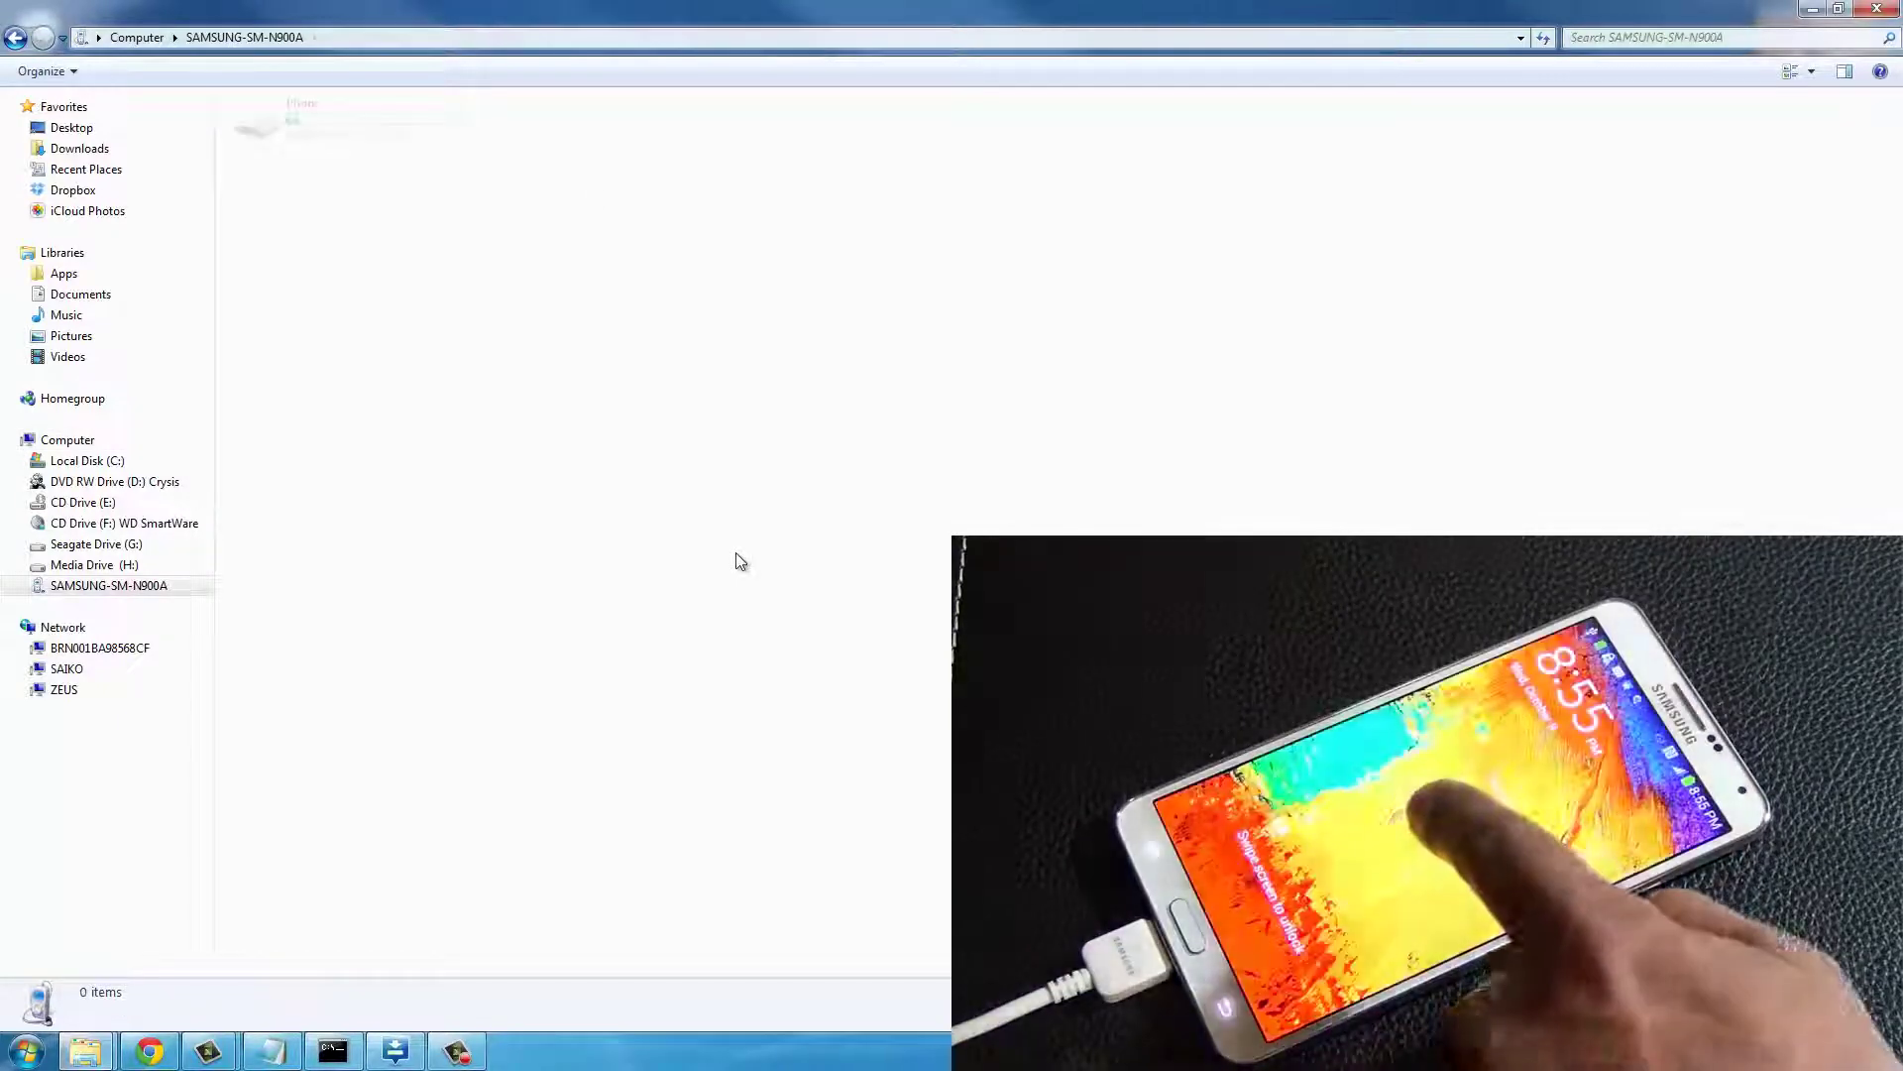
pyautogui.doubleClick(353, 137)
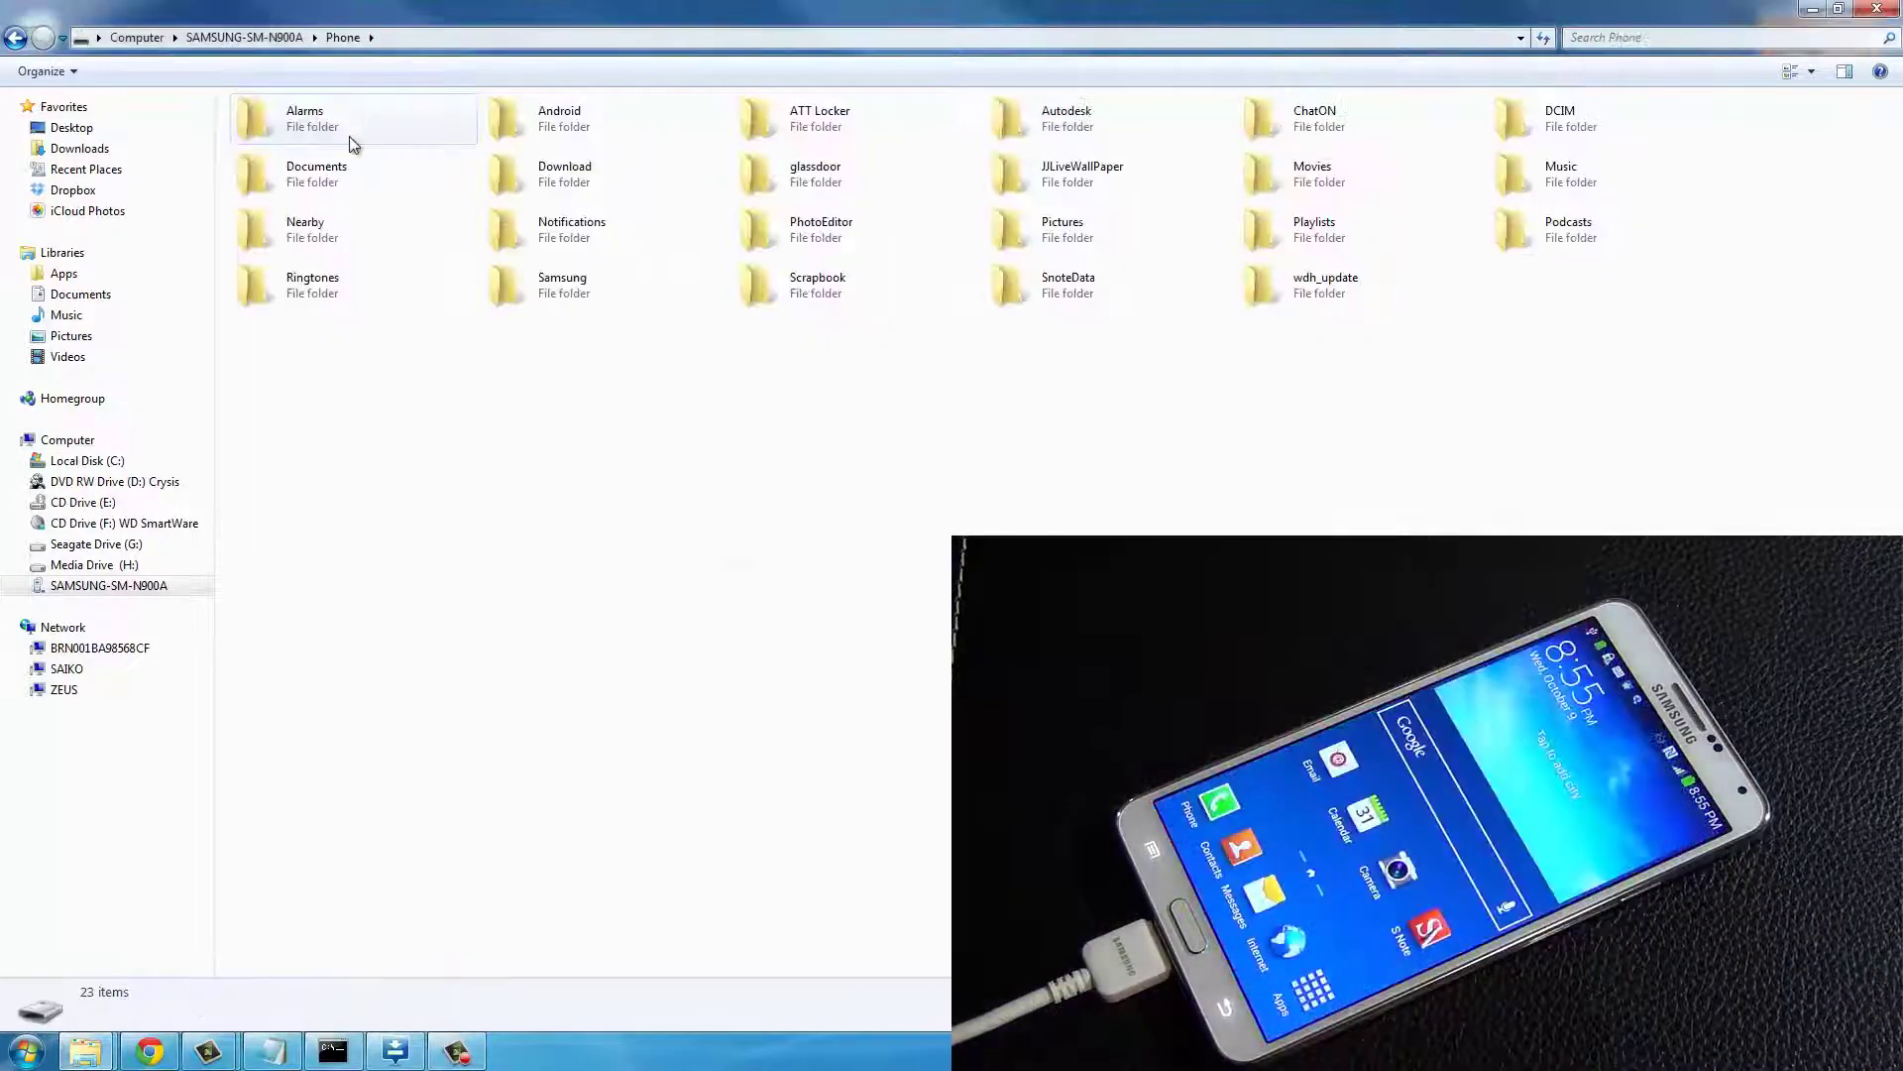
pyautogui.rightClick(792, 477)
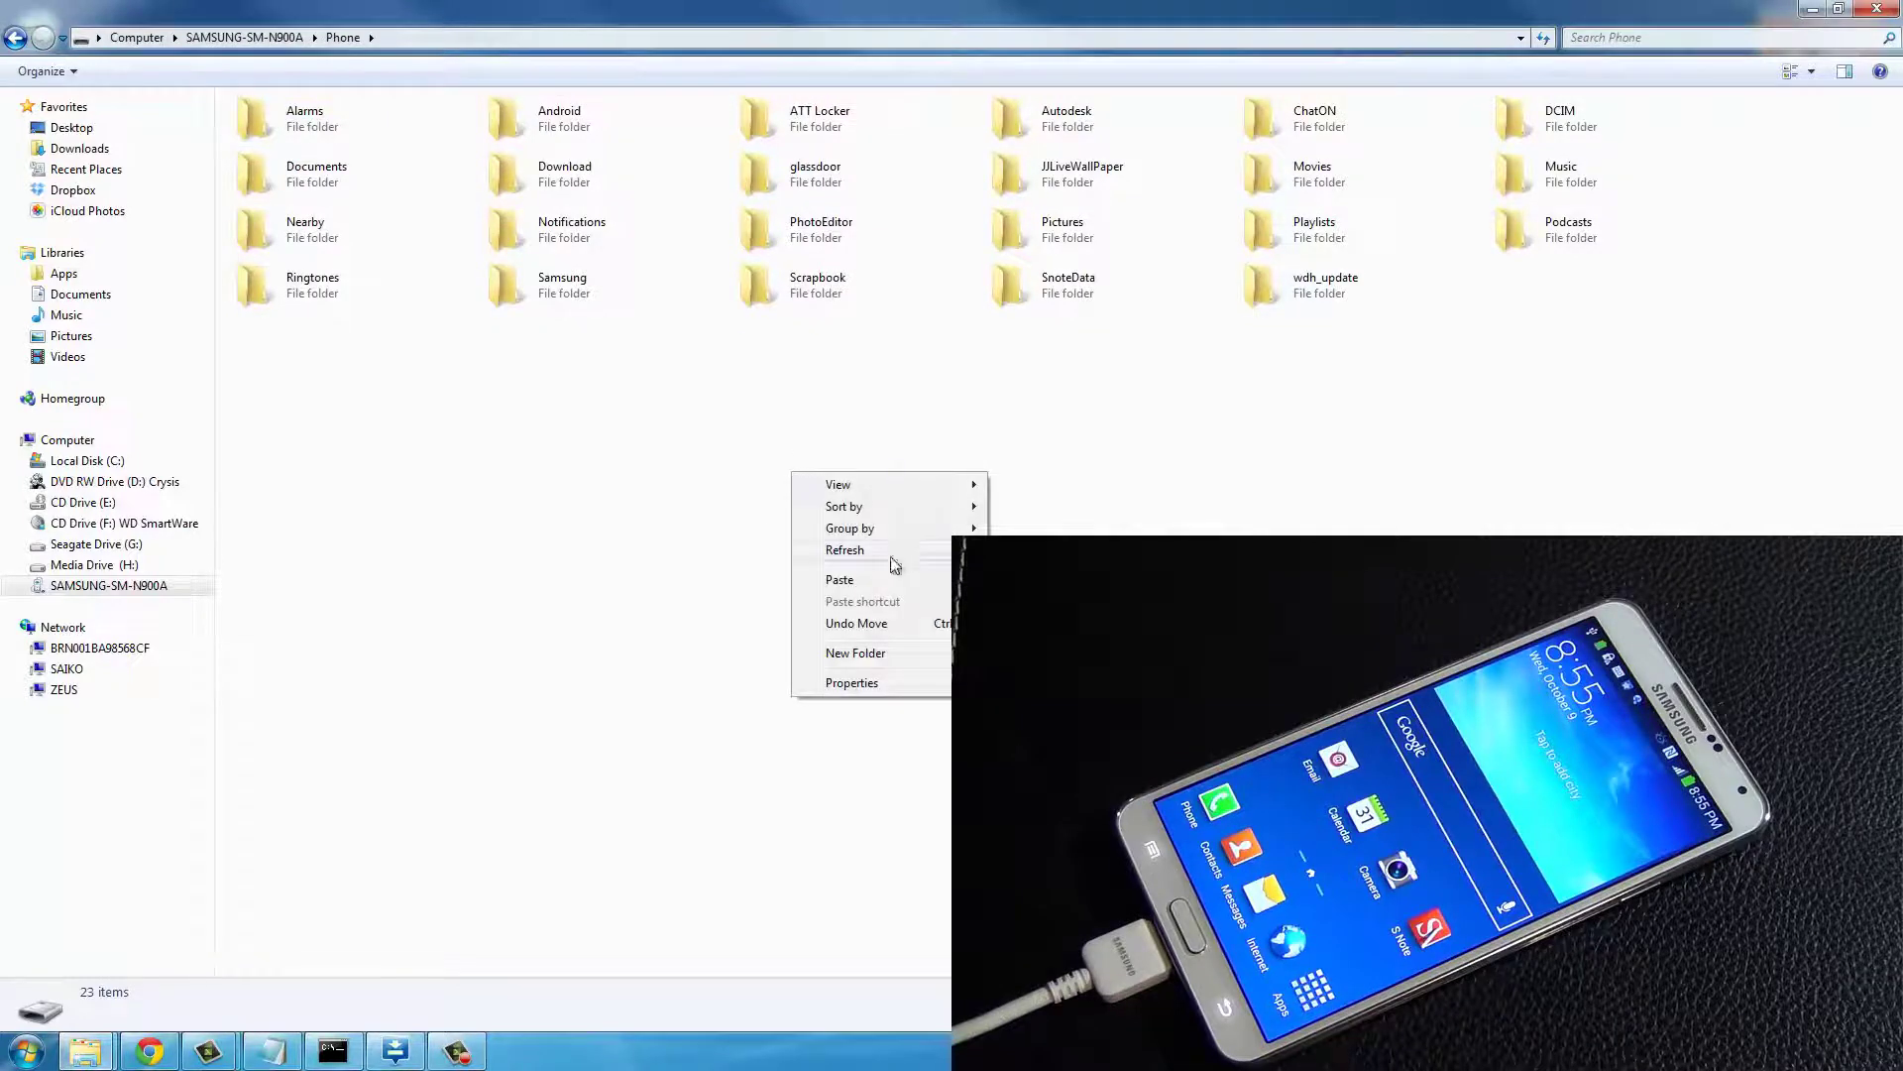
pyautogui.click(873, 579)
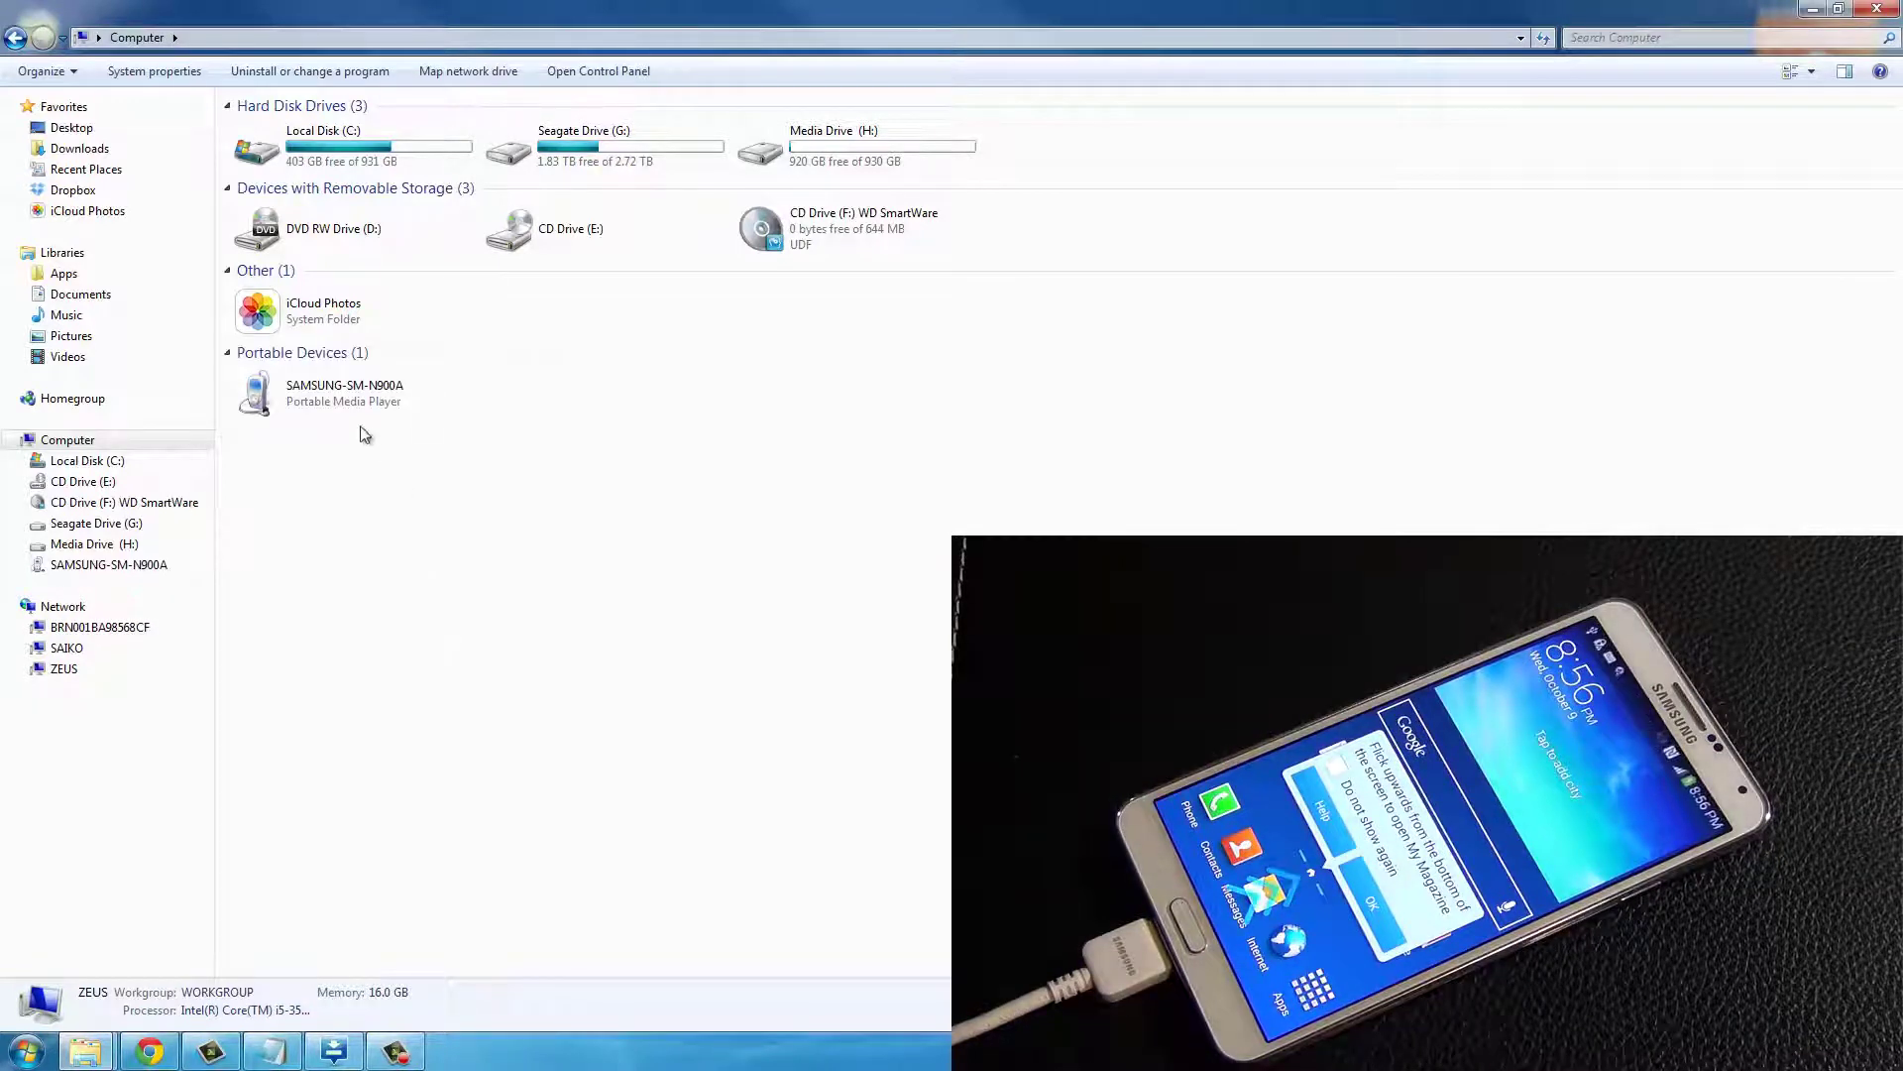
# Open the SAMSUNG-SM-N900A Phone storage, dismiss AutoPlay, and check the extracted root files
pyautogui.doubleClick(337, 395)
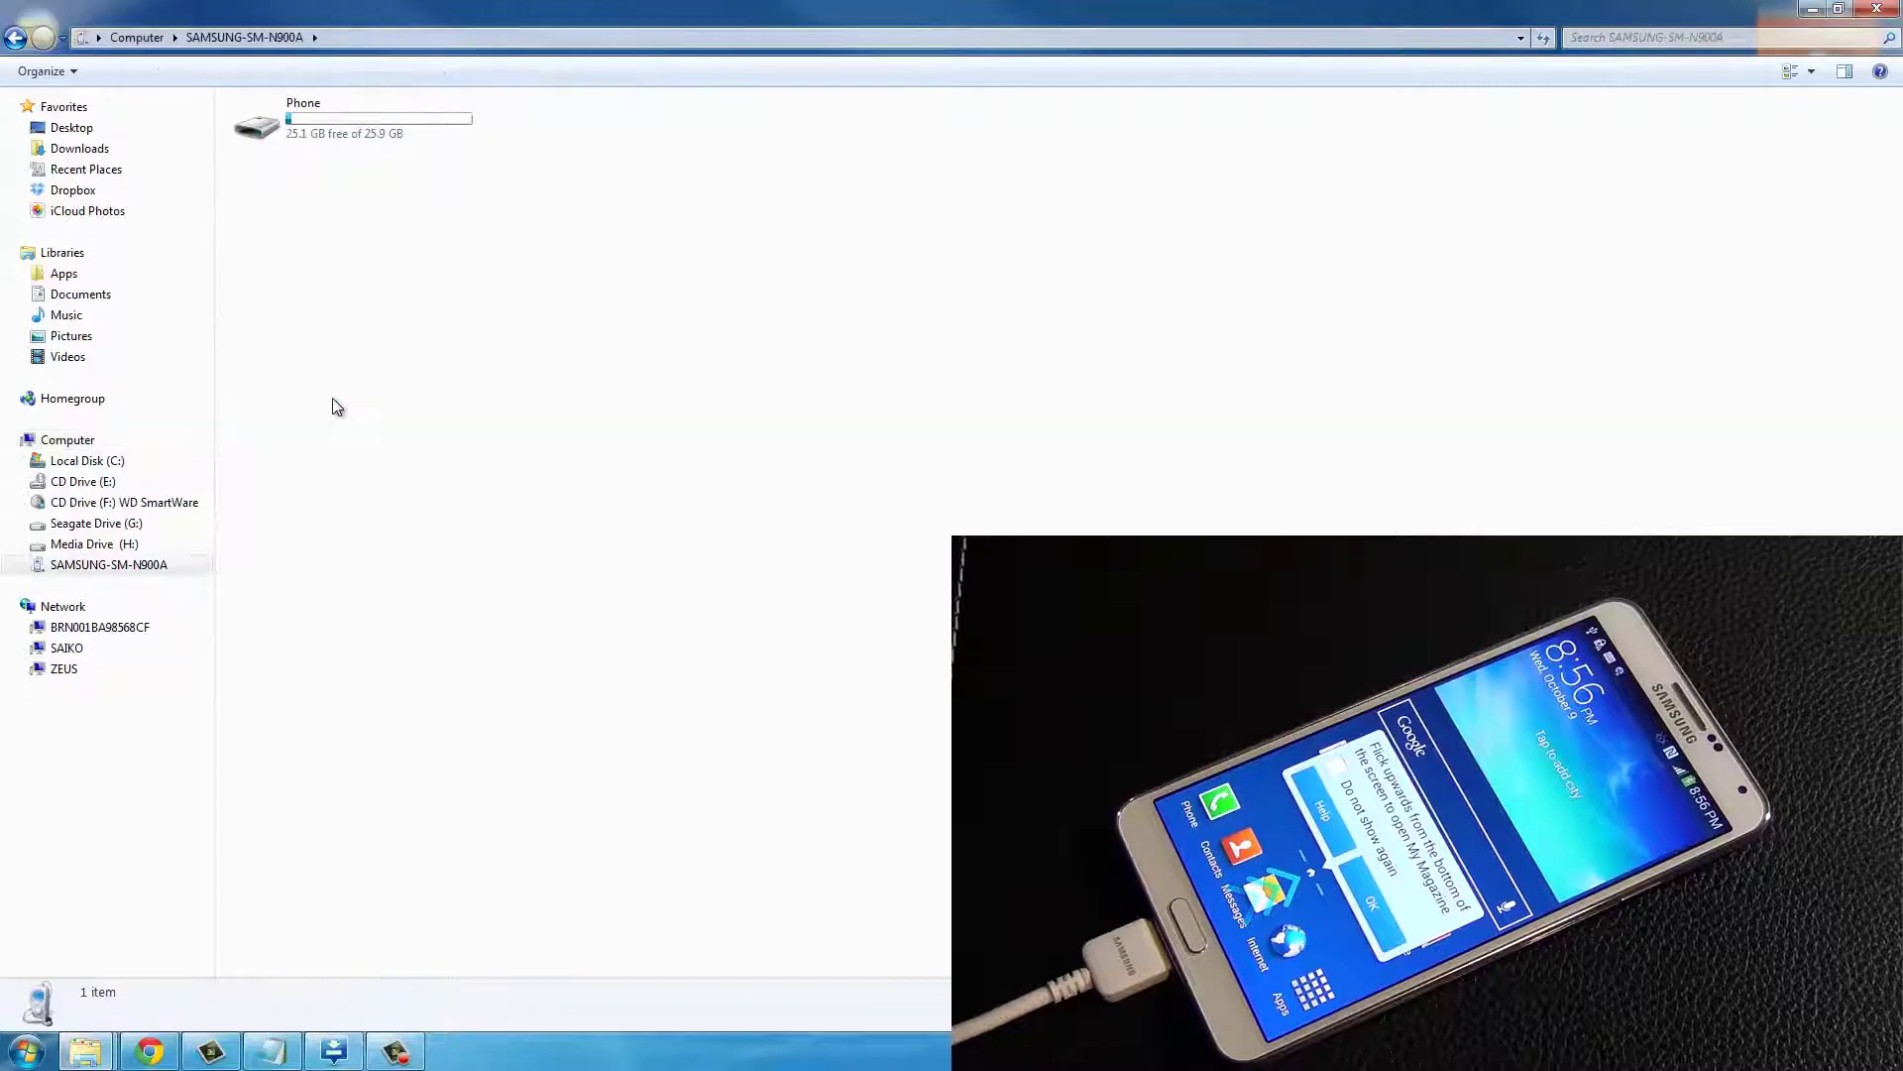
pyautogui.doubleClick(316, 142)
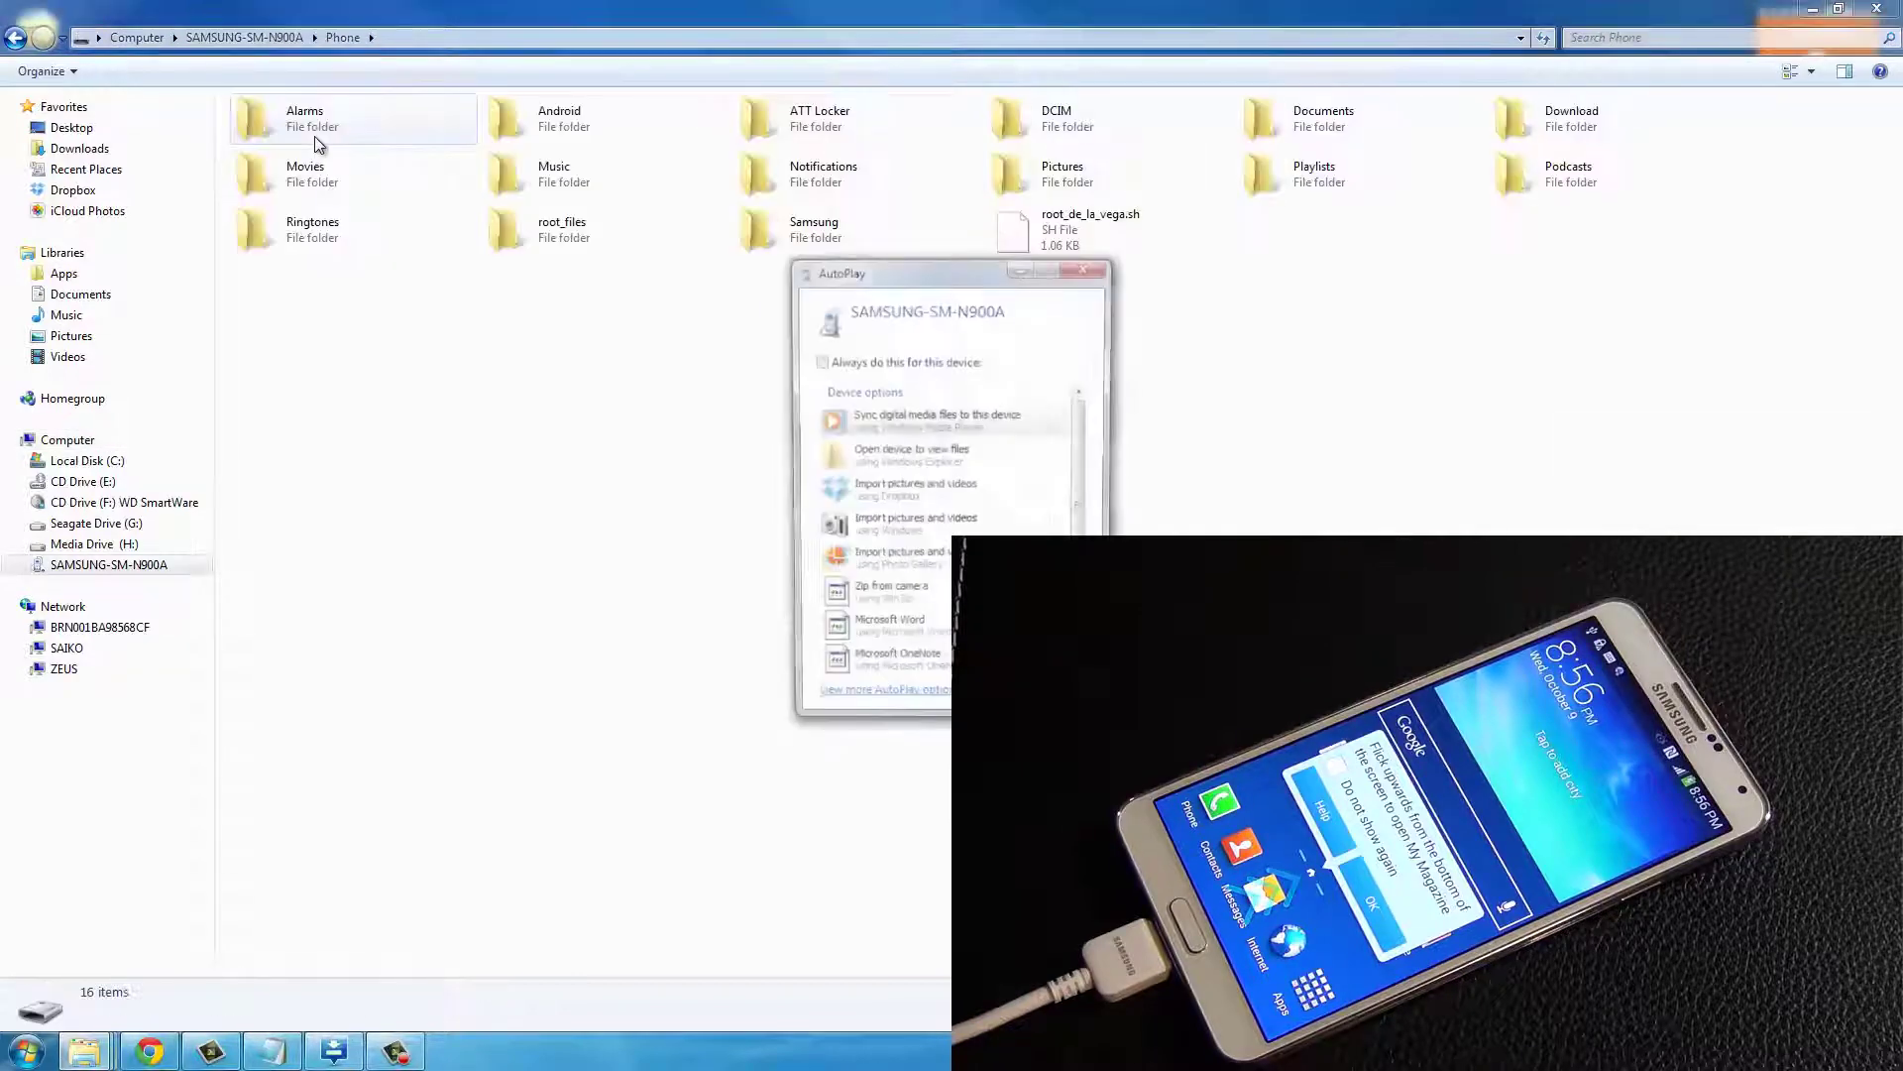
pyautogui.click(1090, 267)
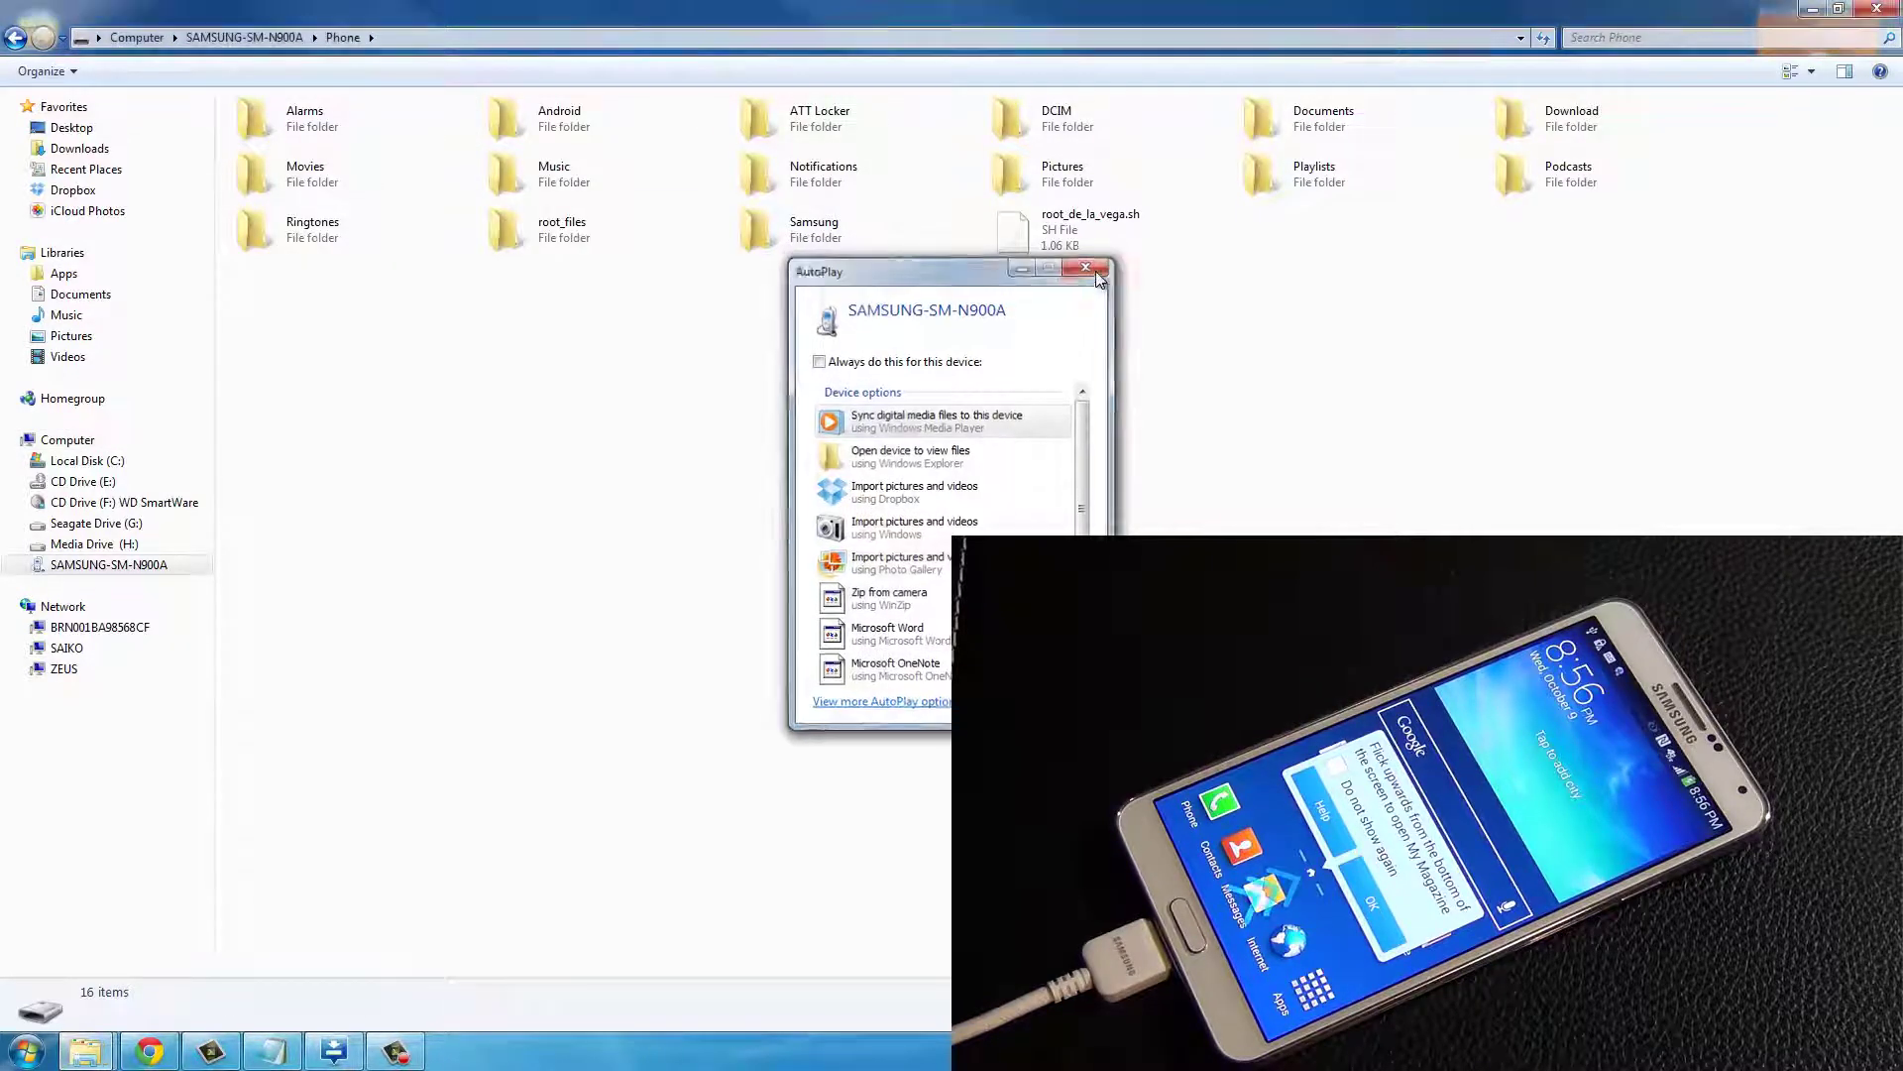
pyautogui.click(1051, 243)
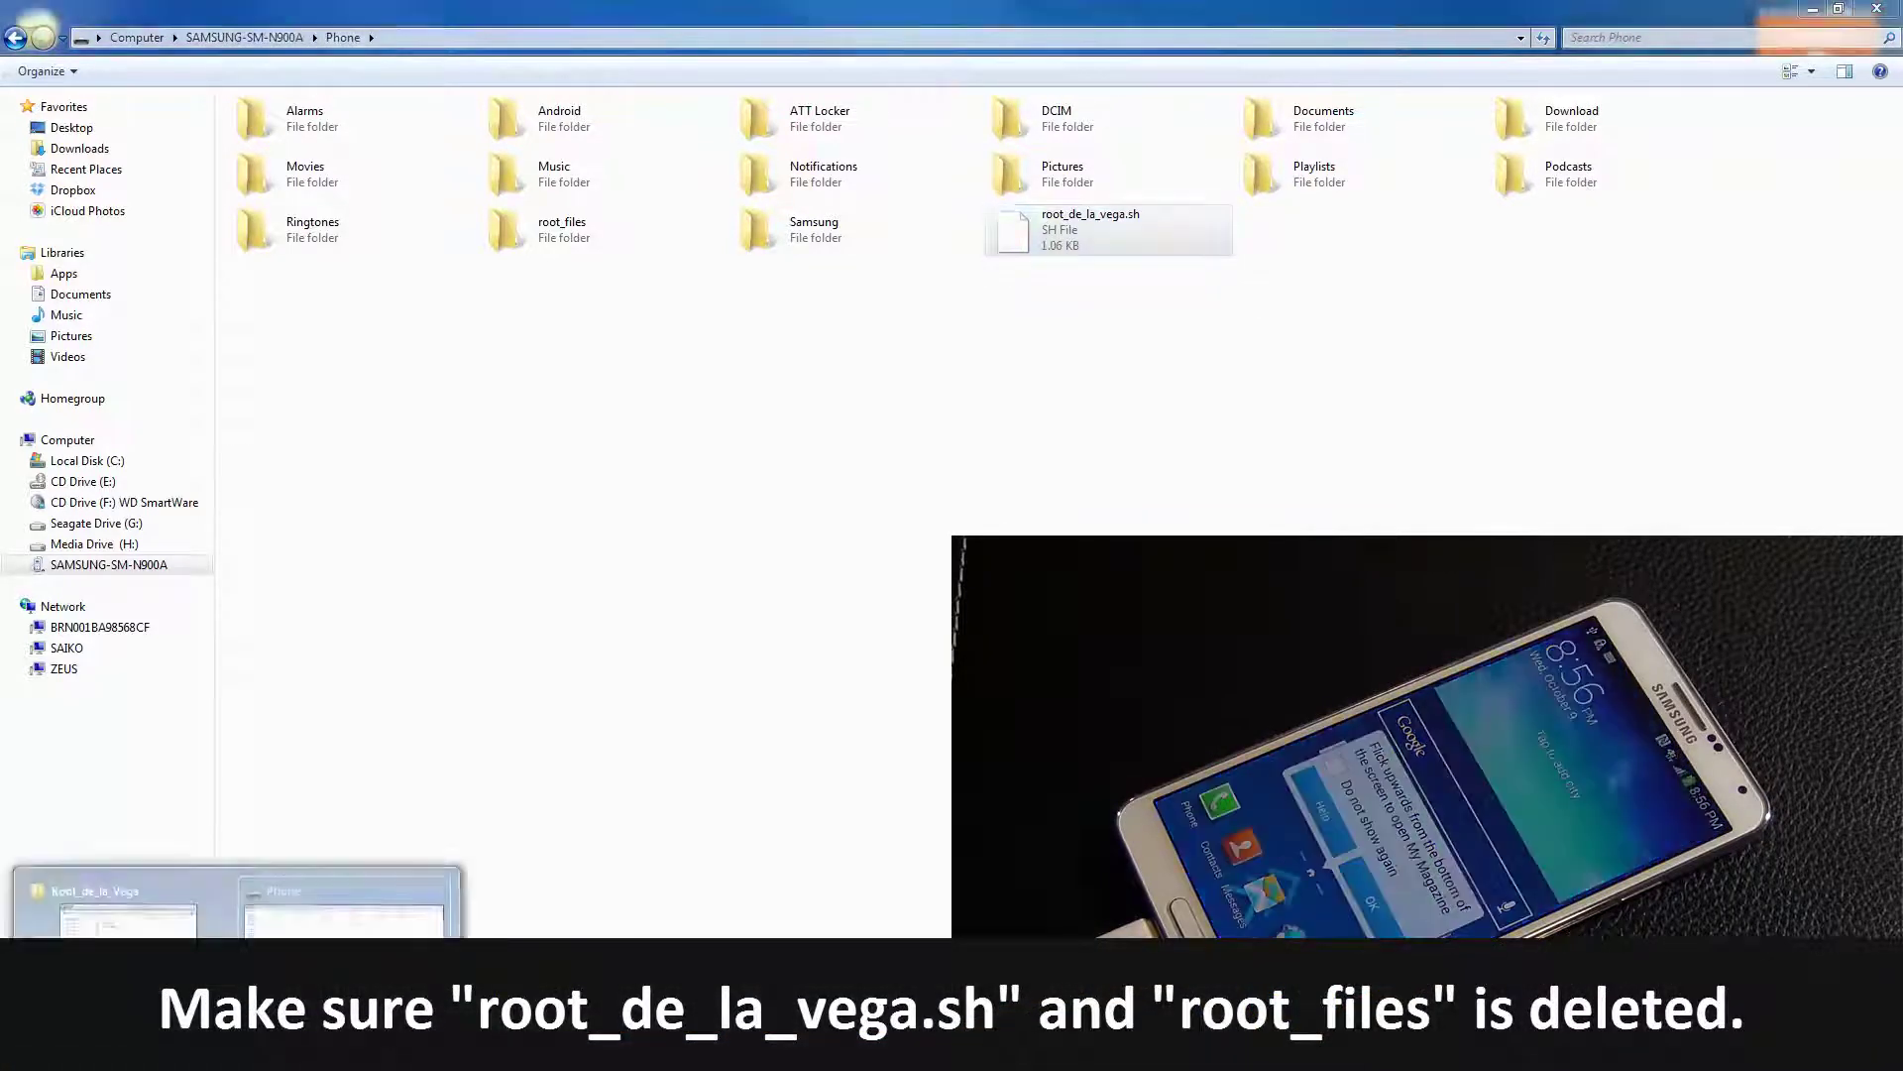
pyautogui.click(127, 915)
pyautogui.click(666, 352)
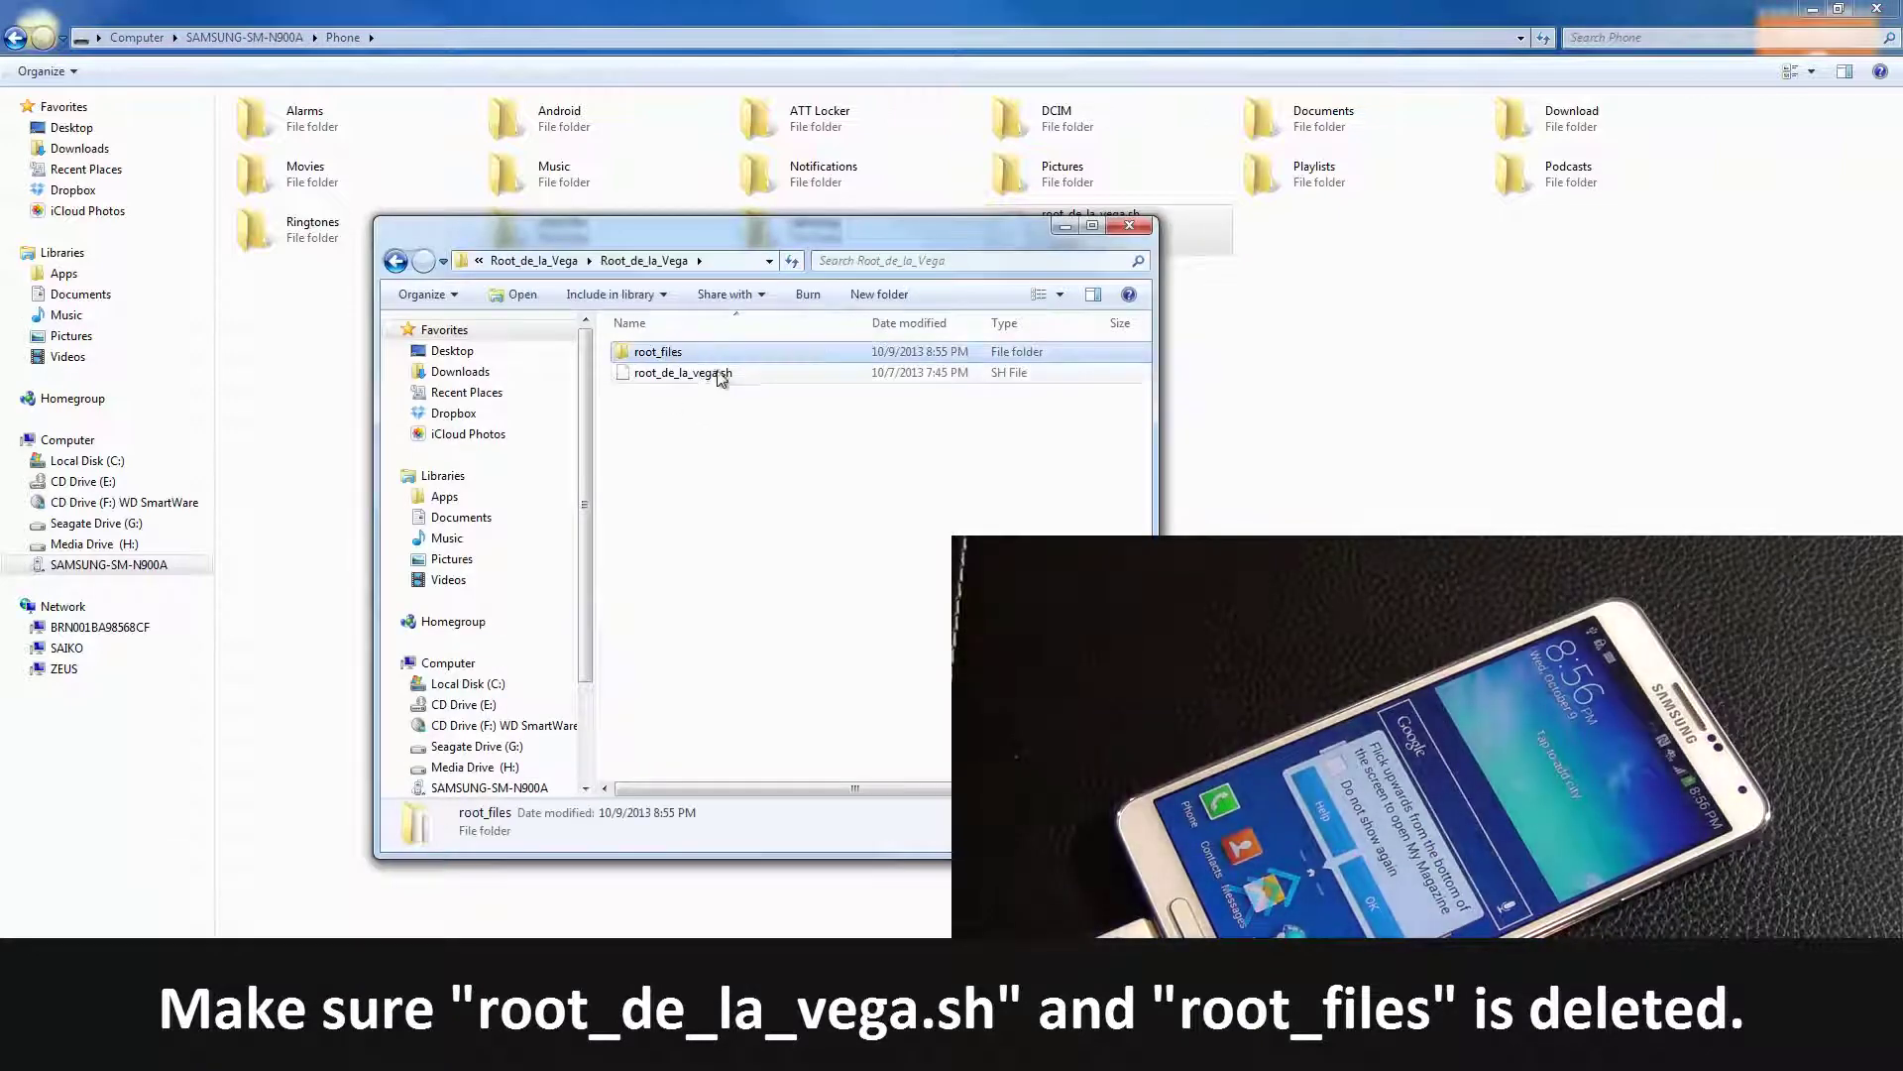
pyautogui.click(1066, 226)
# Delete root_de_la_vega.sh and then the root_files folder, confirming each deletion
pyautogui.rightClick(1066, 239)
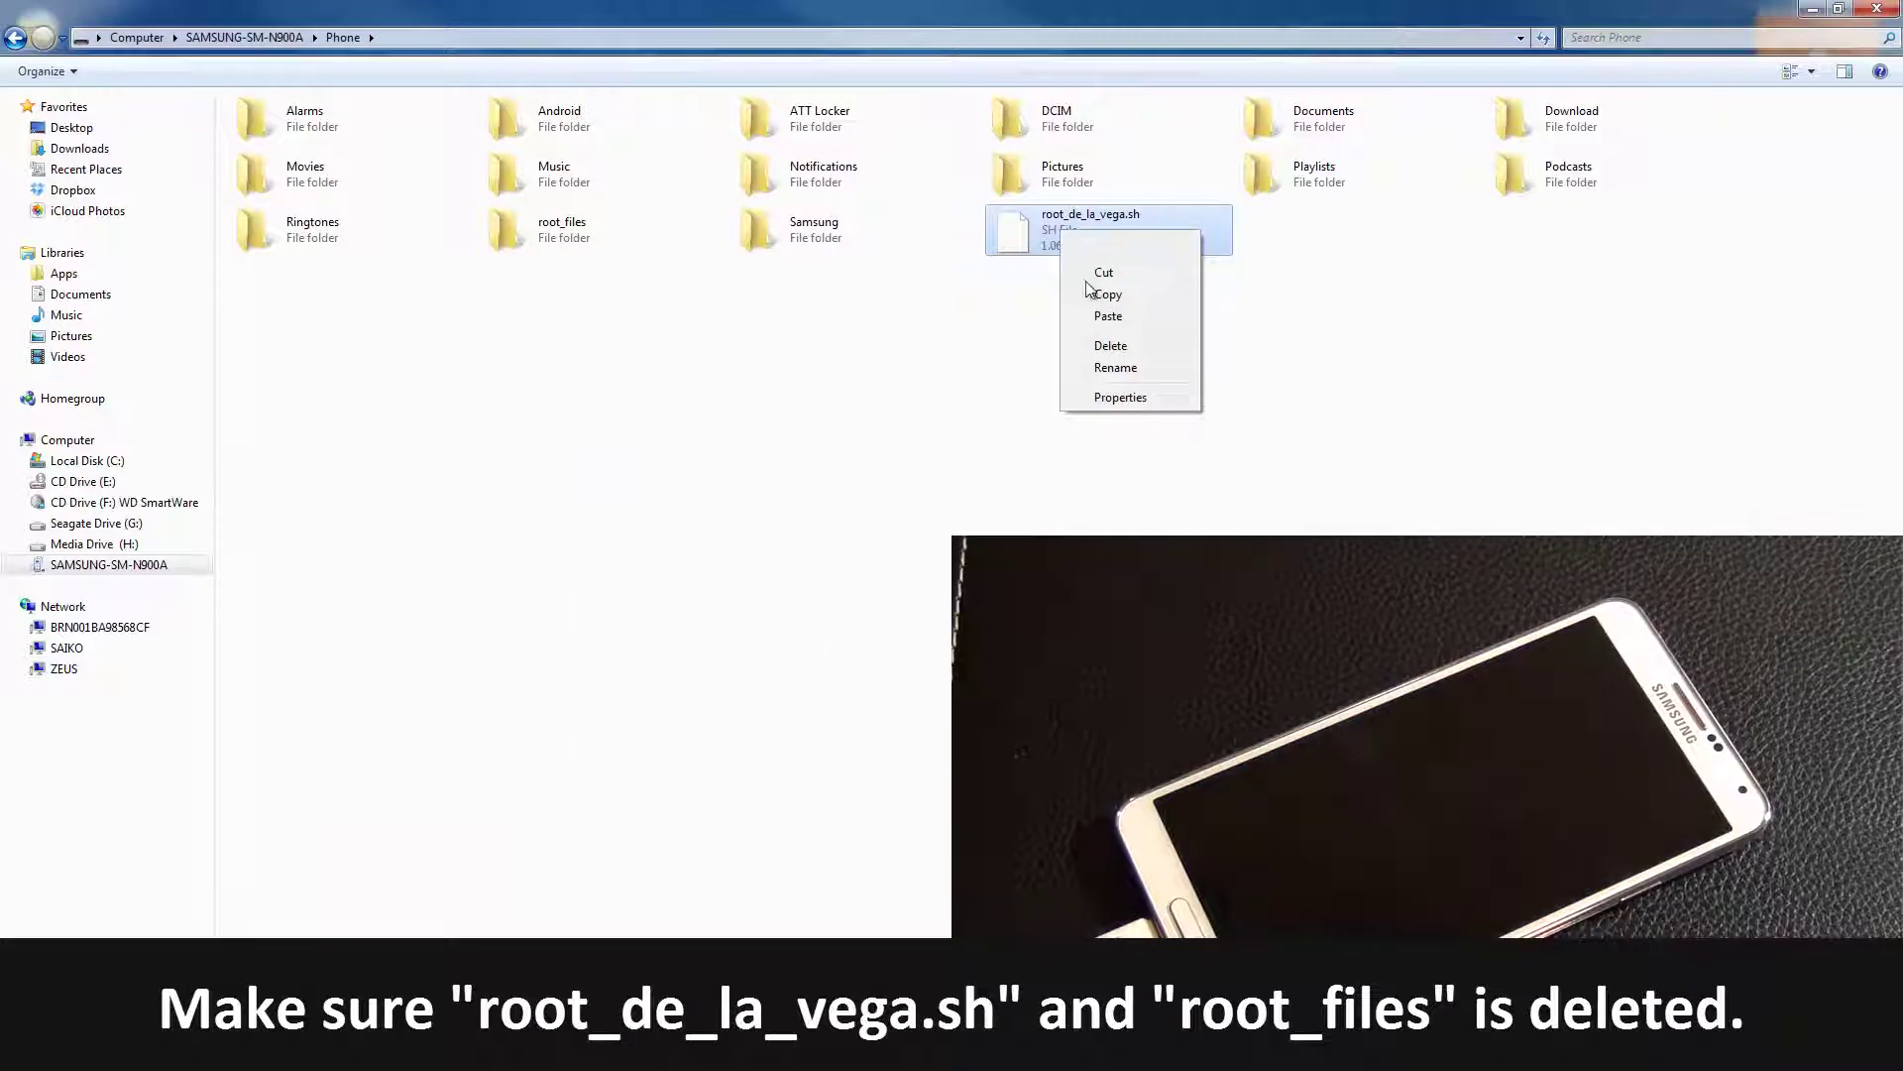
pyautogui.click(1105, 348)
pyautogui.click(1032, 521)
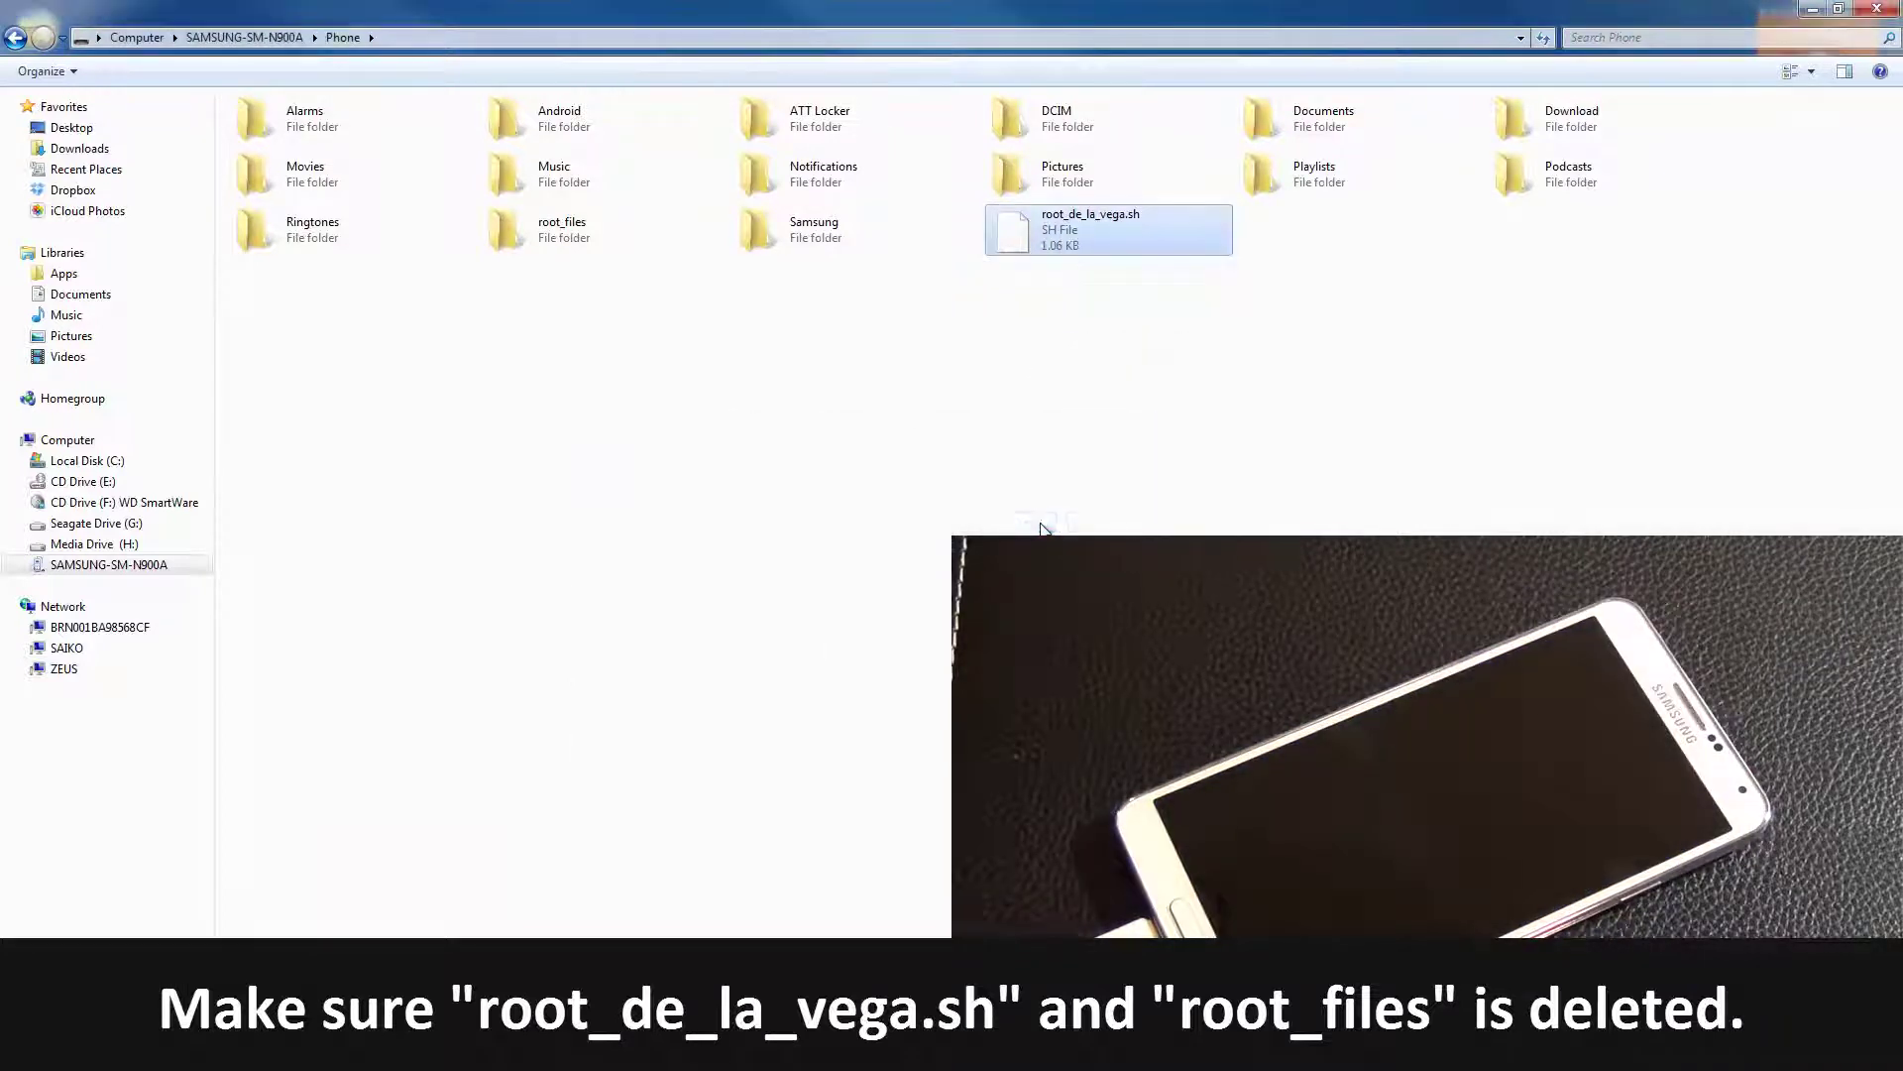
pyautogui.click(545, 233)
pyautogui.rightClick(544, 235)
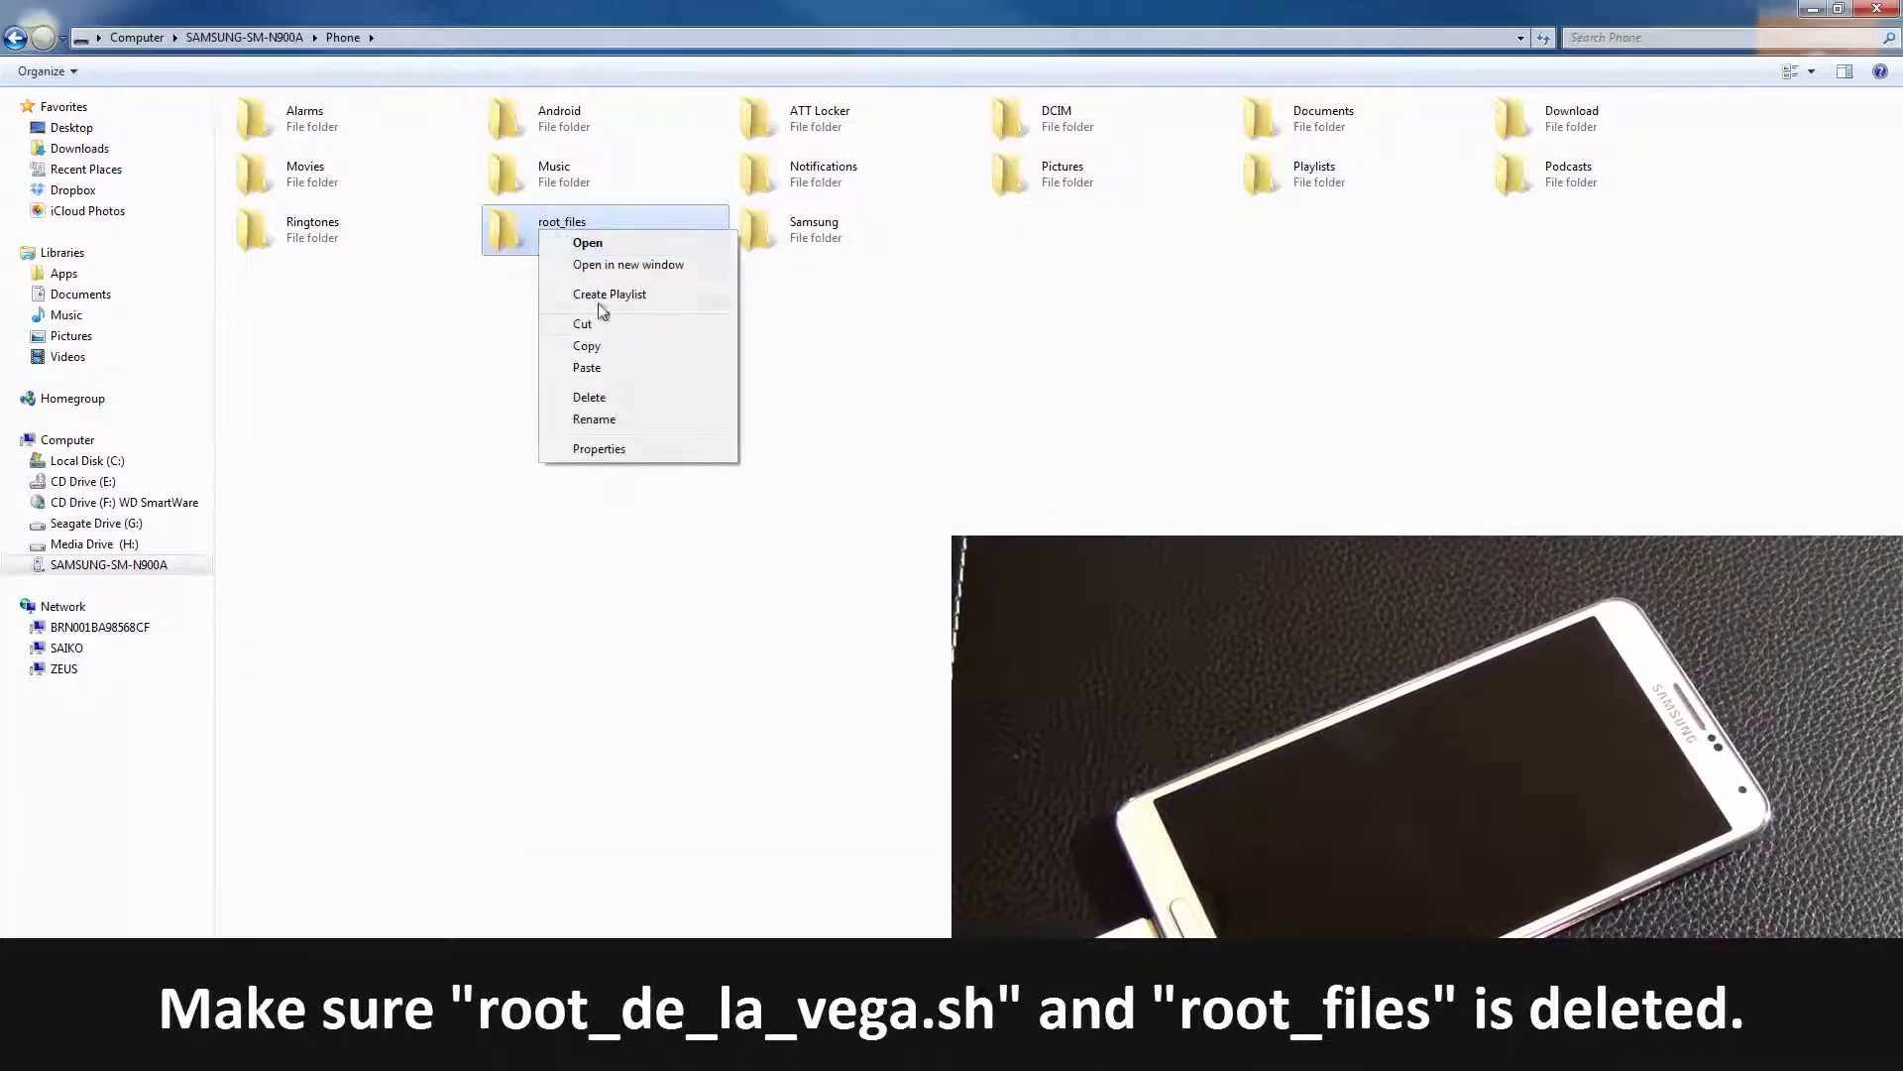
pyautogui.click(601, 392)
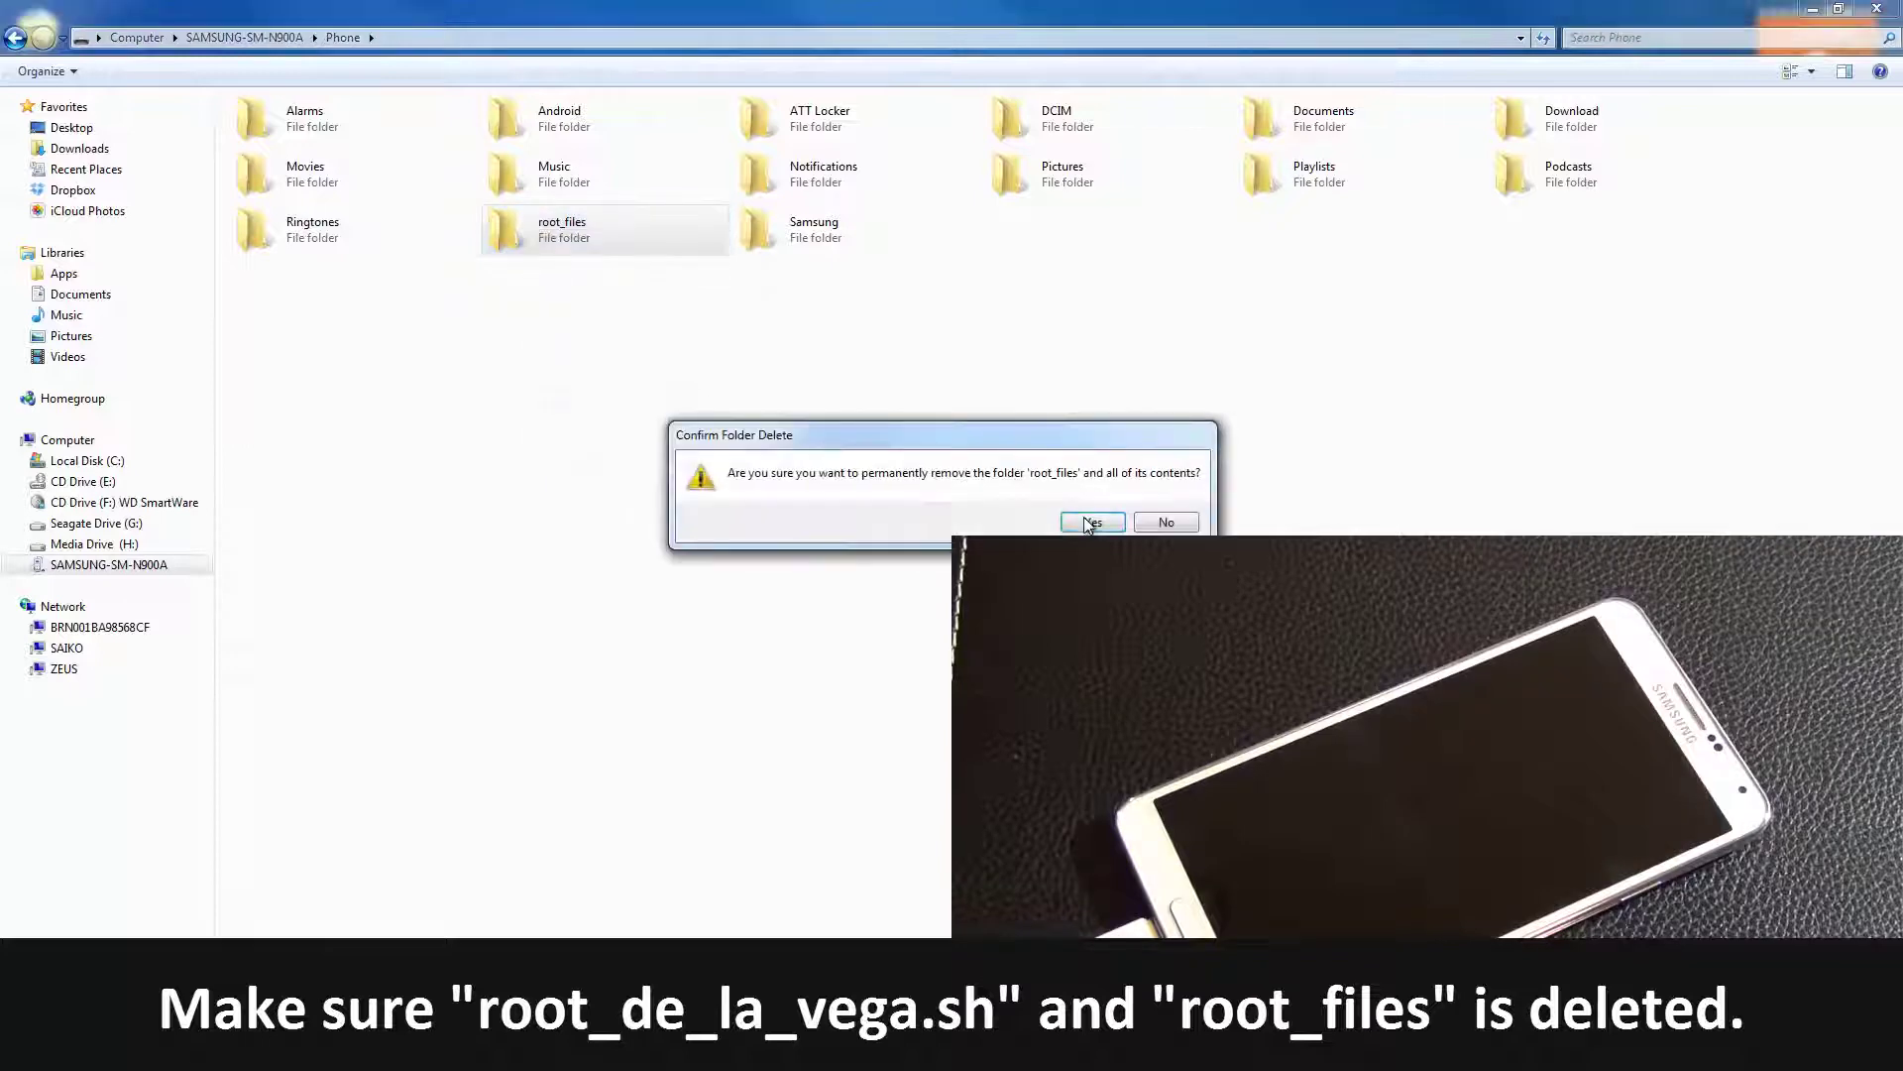
pyautogui.click(1092, 522)
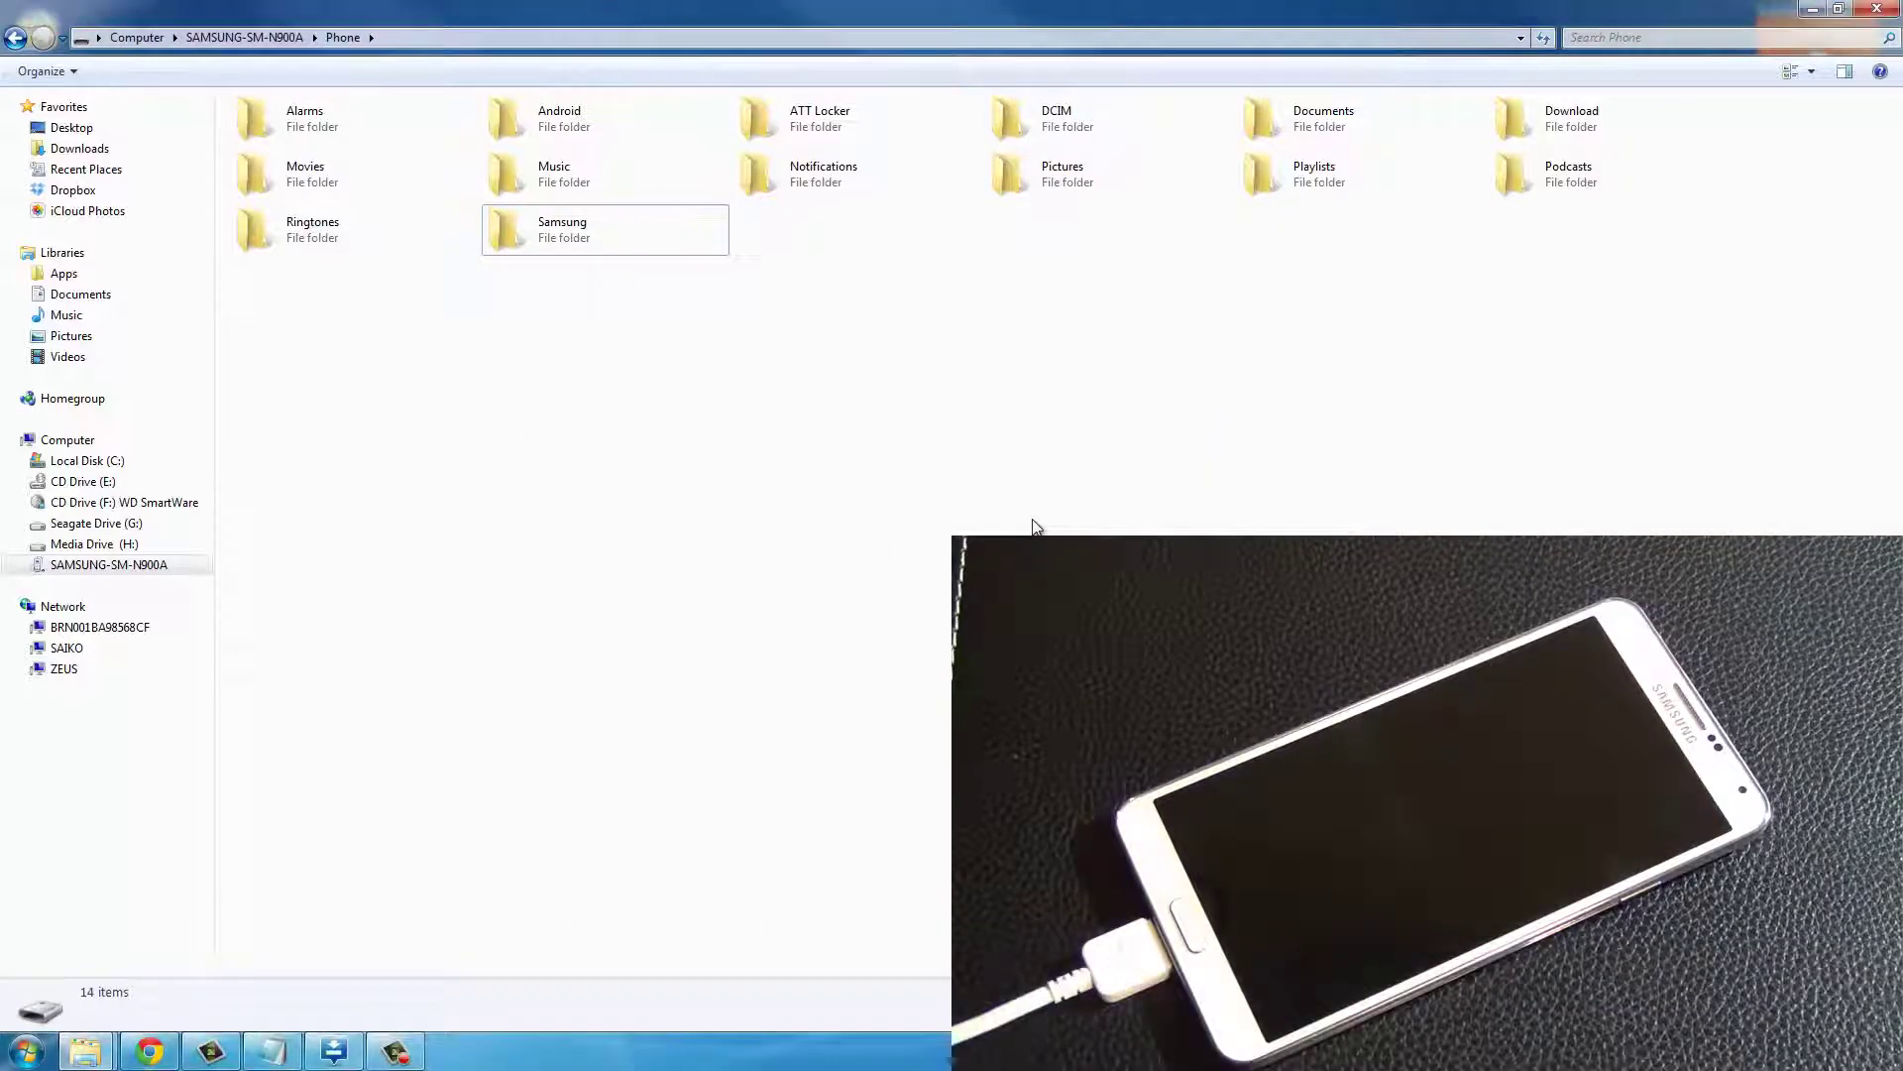